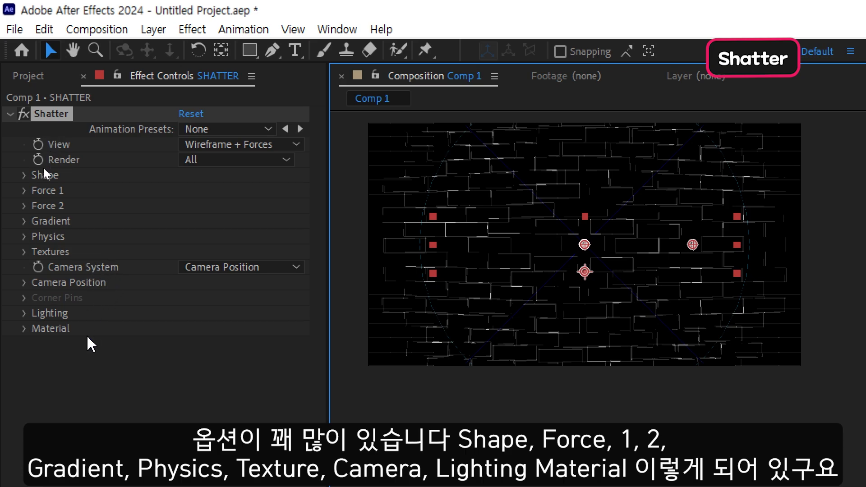
- Cycle the Shatter View through Rendered, Wireframe Front View, Wireframe and Wireframe Front View + Forces, ending on Wireframe + Forces
{"action": "left_click", "coordinate": [264, 145]}
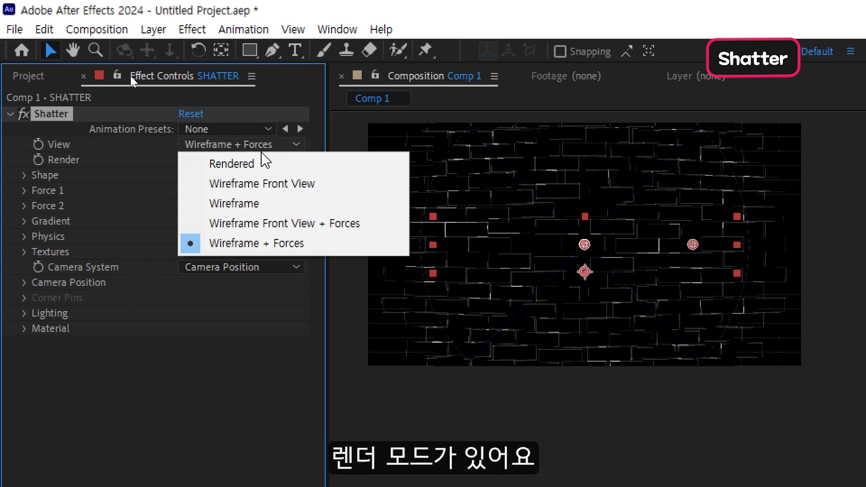
{"action": "left_click", "coordinate": [259, 165]}
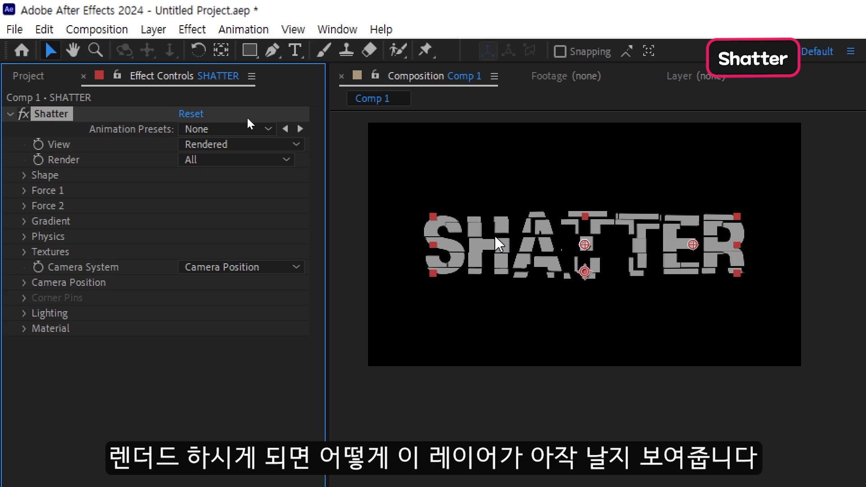
{"action": "left_click", "coordinate": [244, 144]}
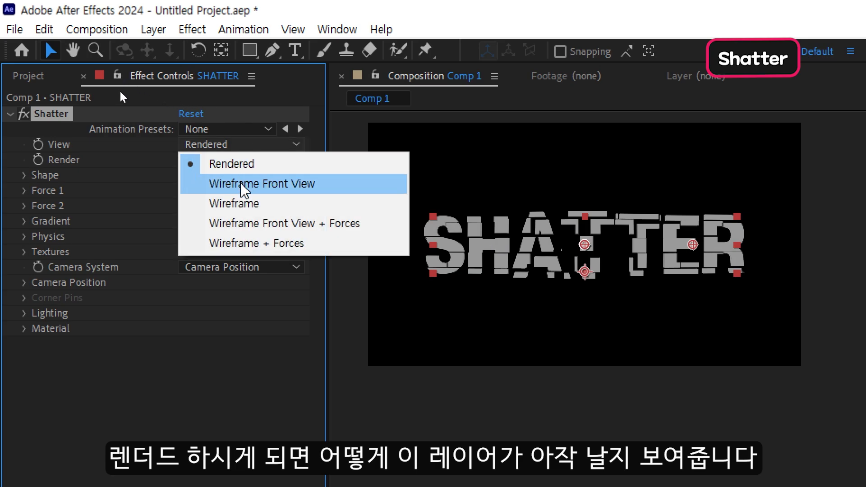
{"action": "left_click", "coordinate": [244, 184]}
{"action": "left_click", "coordinate": [241, 145]}
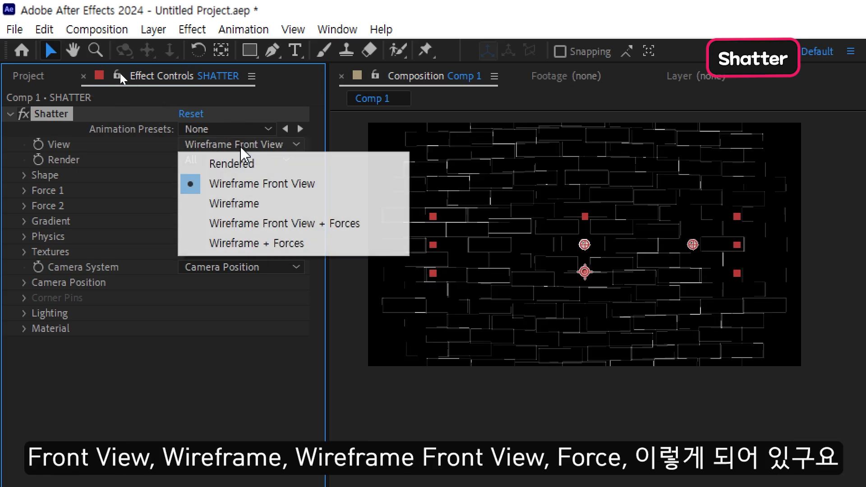
{"action": "left_click", "coordinate": [248, 202]}
{"action": "left_click", "coordinate": [255, 145]}
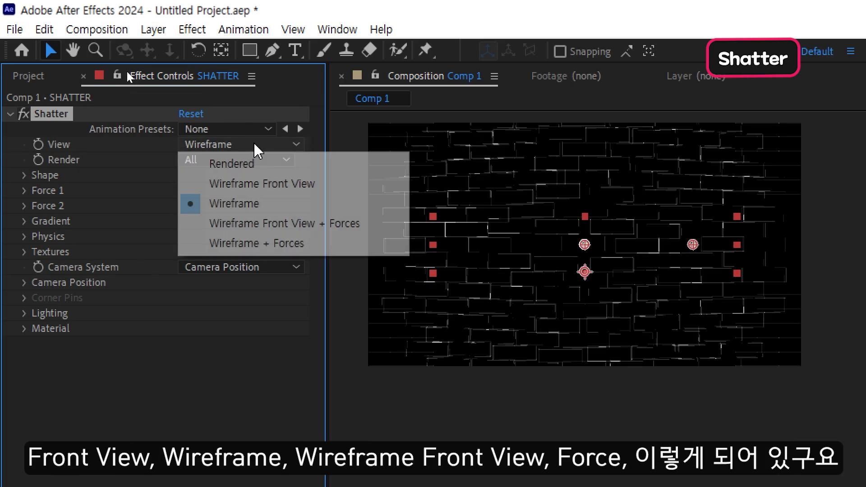
{"action": "left_click", "coordinate": [252, 223]}
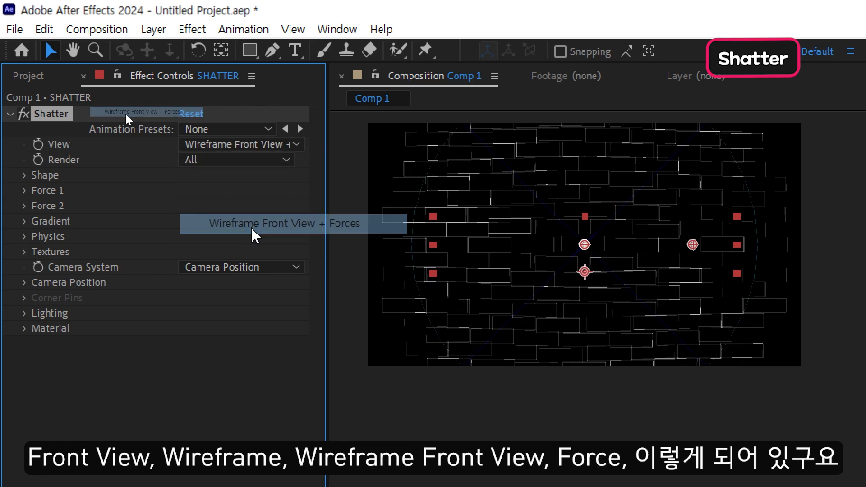
{"action": "left_click", "coordinate": [250, 146]}
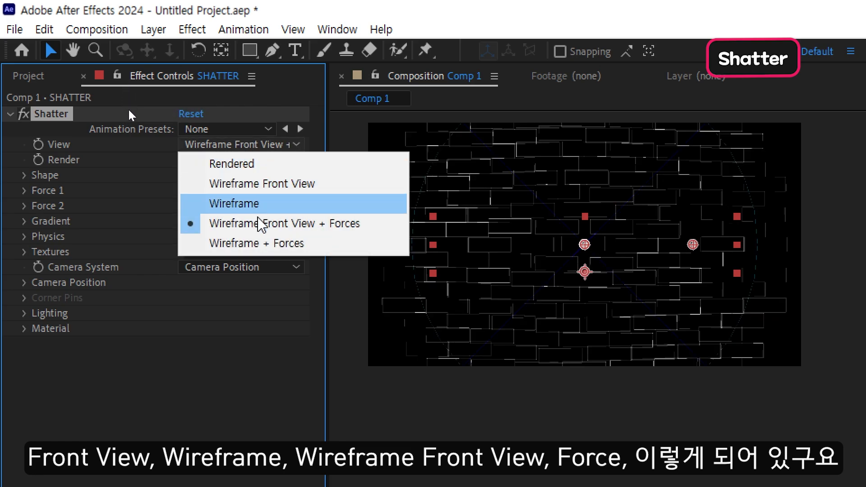
{"action": "left_click", "coordinate": [261, 244]}
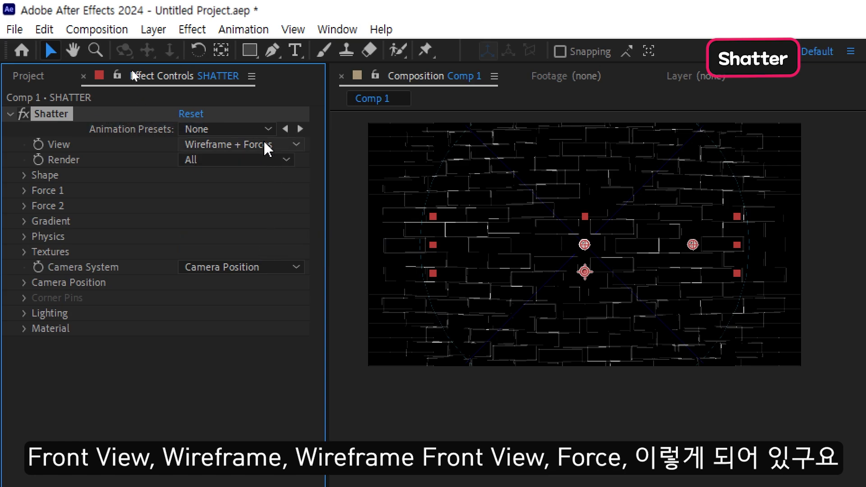
- Set the Shatter View to Rendered and preview how the SHATTER text breaks apart
{"action": "left_click", "coordinate": [284, 146]}
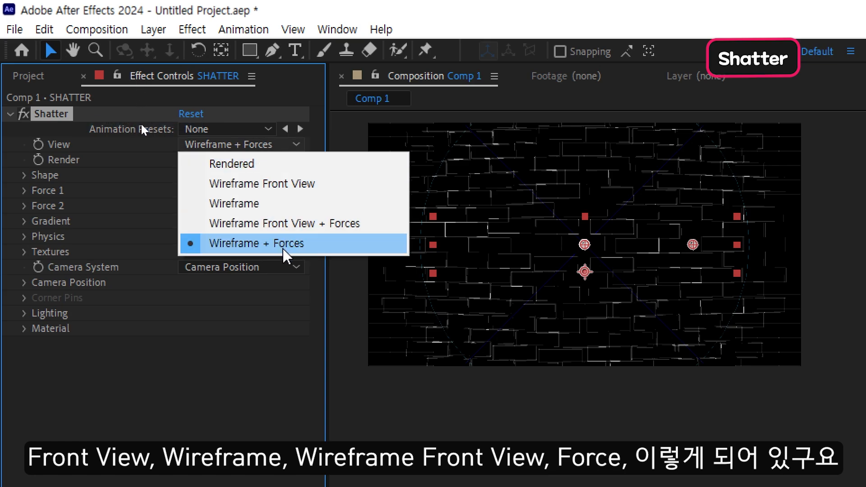
{"action": "left_click", "coordinate": [269, 165]}
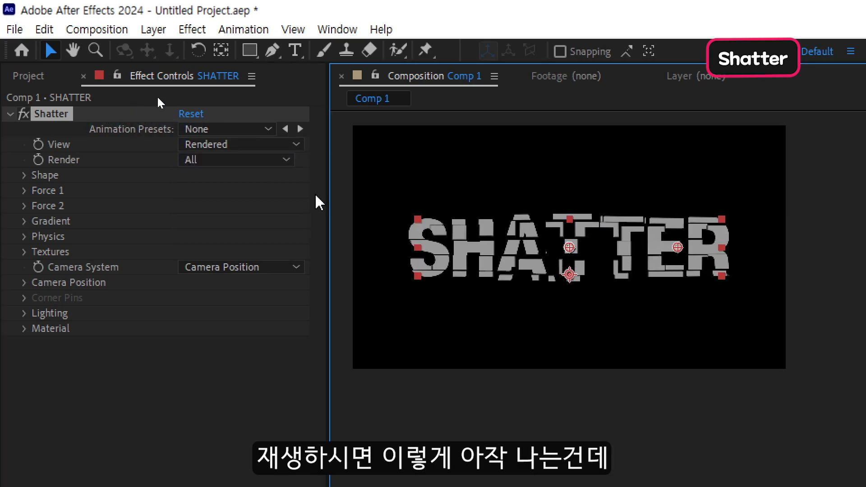
{"action": "key", "text": "space"}
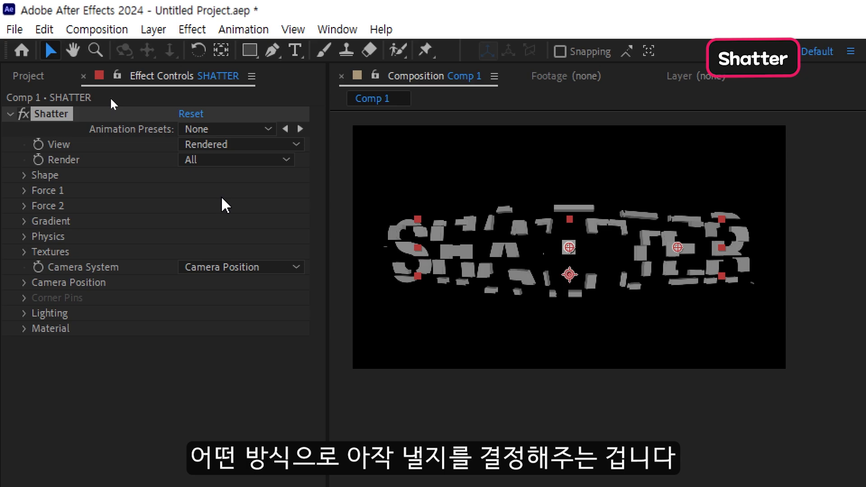
{"action": "left_click", "coordinate": [233, 145]}
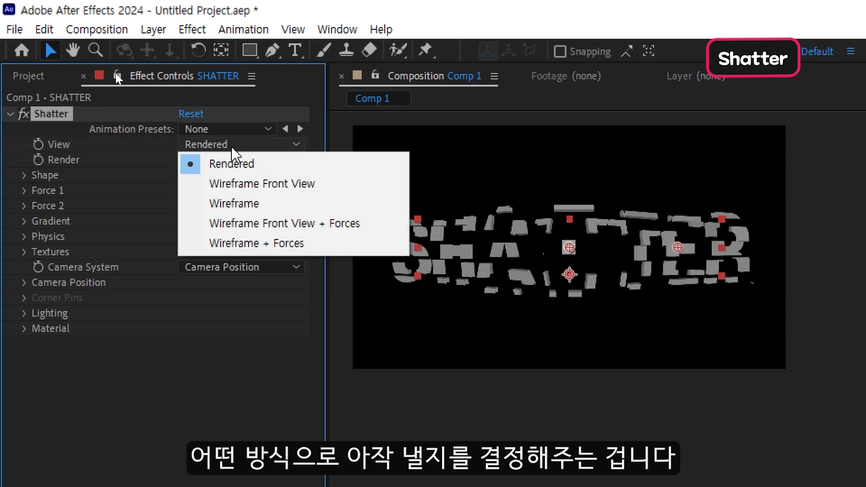
{"action": "left_click", "coordinate": [232, 164]}
- Compare the Pieces and Layer options of Shatter's Render setting and return it to All
{"action": "left_click", "coordinate": [235, 160]}
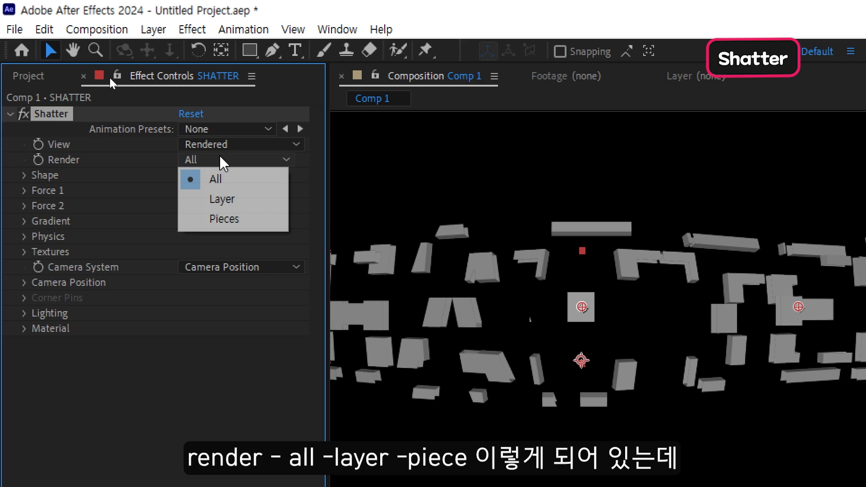
{"action": "left_click", "coordinate": [227, 218]}
{"action": "left_click", "coordinate": [234, 162]}
{"action": "left_click", "coordinate": [236, 203]}
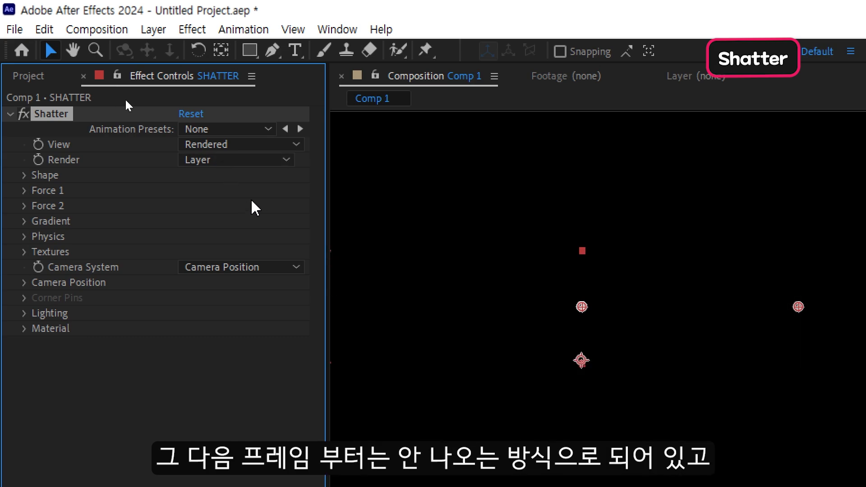
{"action": "left_click", "coordinate": [247, 161]}
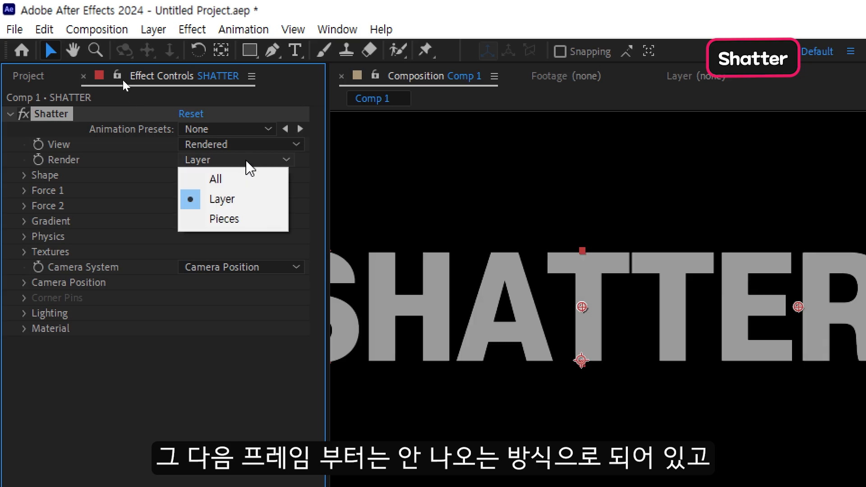
{"action": "left_click", "coordinate": [248, 219]}
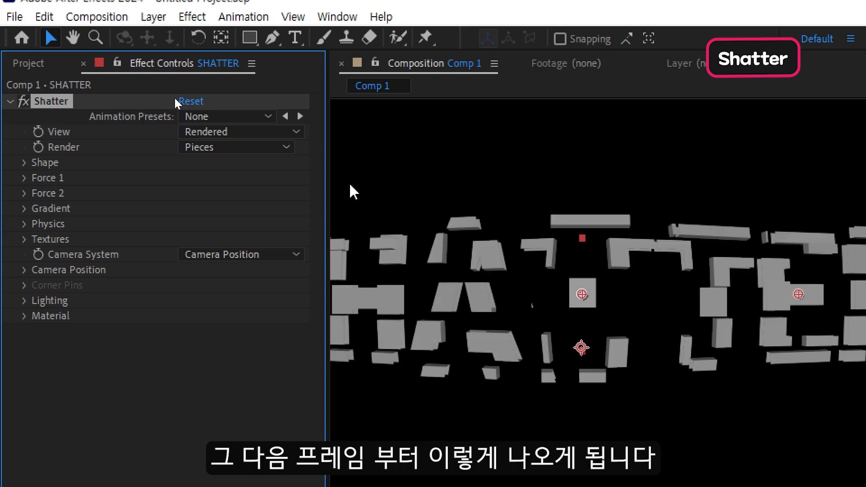
{"action": "left_click", "coordinate": [225, 147]}
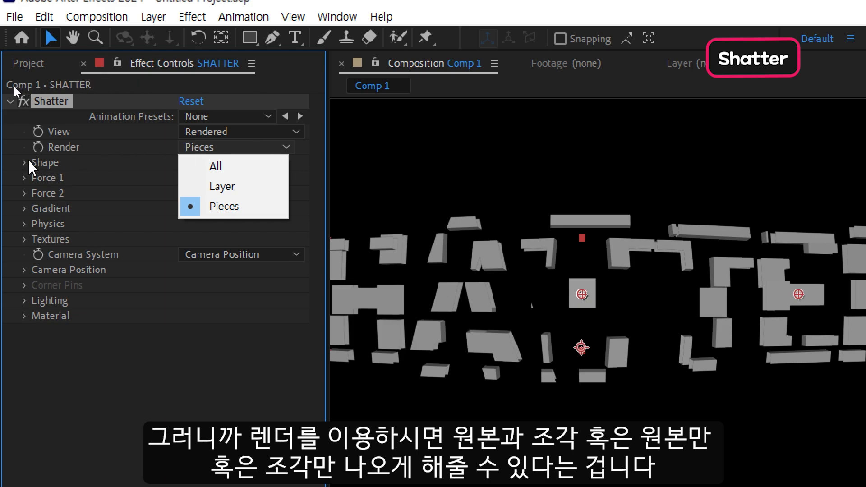
{"action": "left_click", "coordinate": [230, 171]}
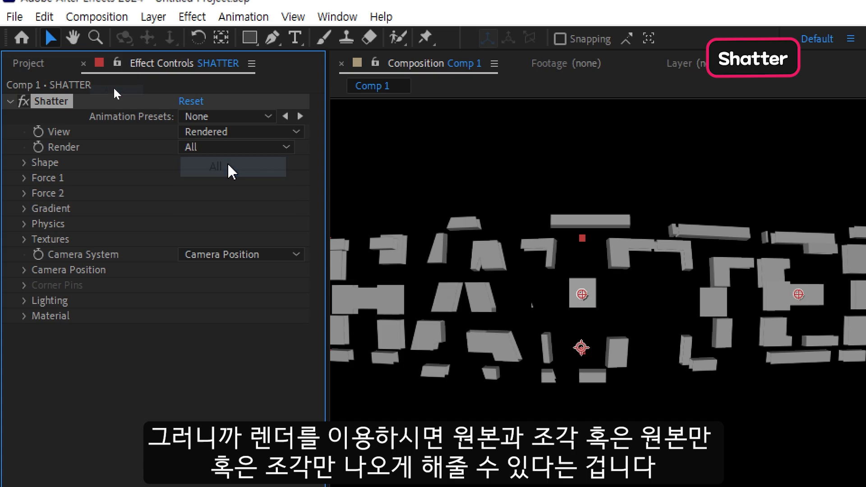
- Open the Shape settings and try the Carpenter's Wheel and Chevrons patterns on the rendered text, returning to Bricks
{"action": "left_click", "coordinate": [24, 163]}
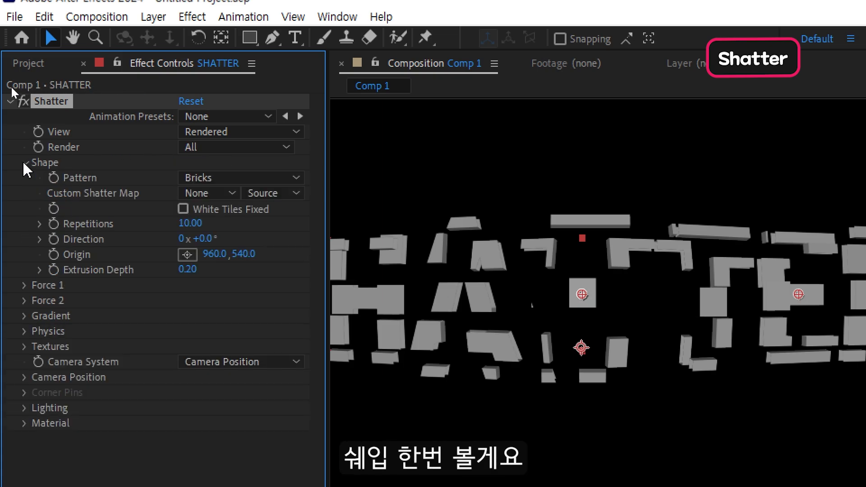
{"action": "left_click", "coordinate": [220, 179]}
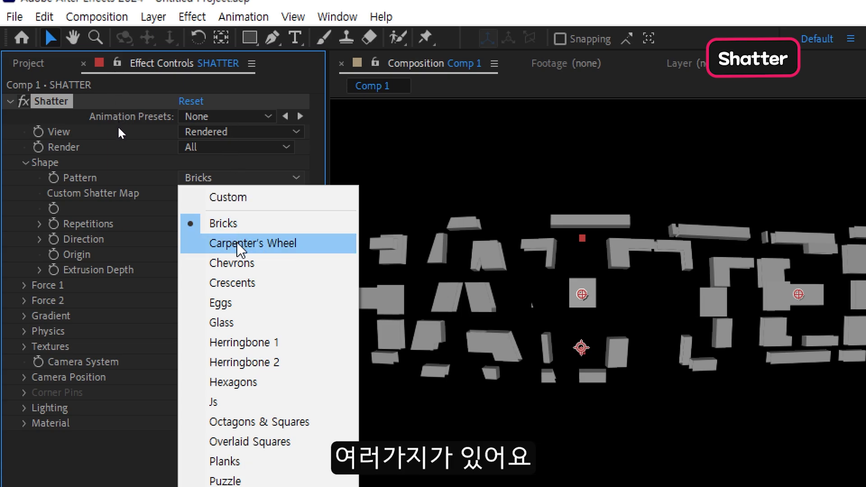
{"action": "left_click", "coordinate": [238, 244]}
{"action": "left_click", "coordinate": [240, 179]}
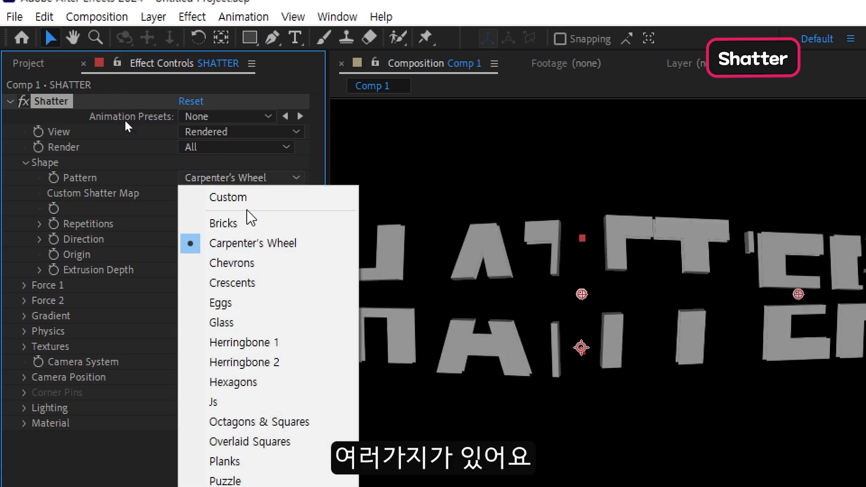
{"action": "left_click", "coordinate": [246, 266]}
{"action": "left_click", "coordinate": [244, 179]}
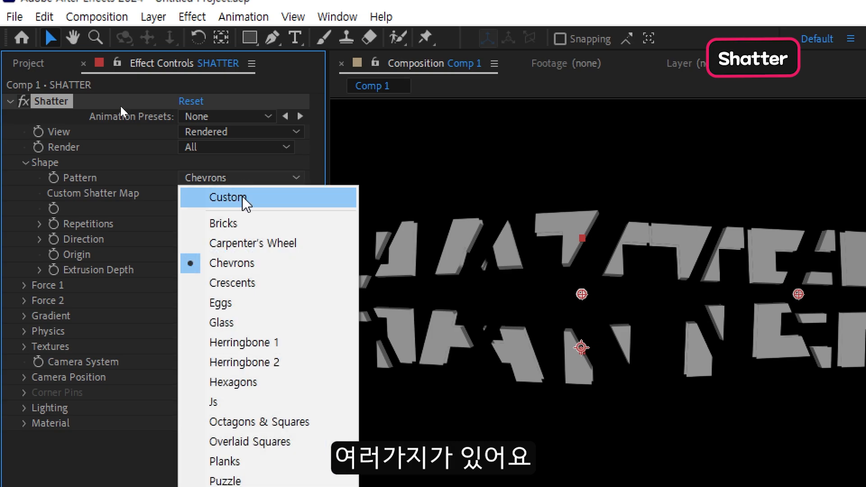
{"action": "left_click", "coordinate": [223, 224]}
- Set the Shatter View to Wireframe + Forces and try the Carpenter's Wheel and Chevrons patterns in it
{"action": "left_click", "coordinate": [227, 132]}
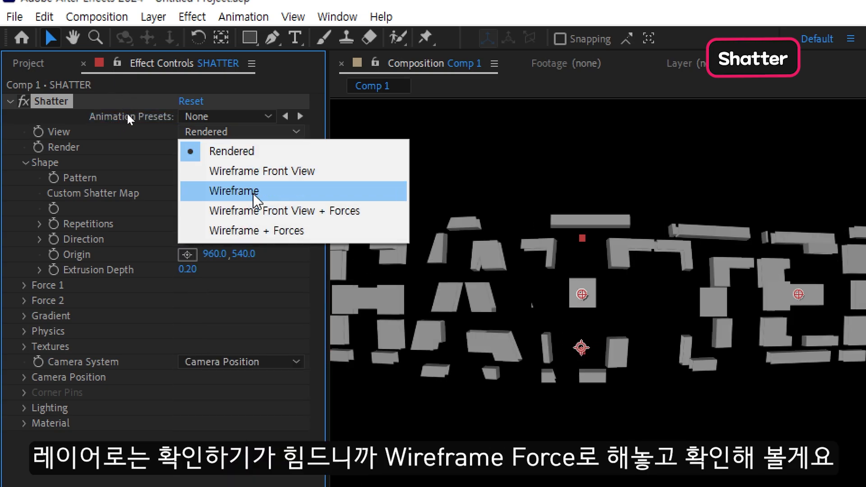
{"action": "left_click", "coordinate": [259, 231]}
{"action": "left_click", "coordinate": [244, 177]}
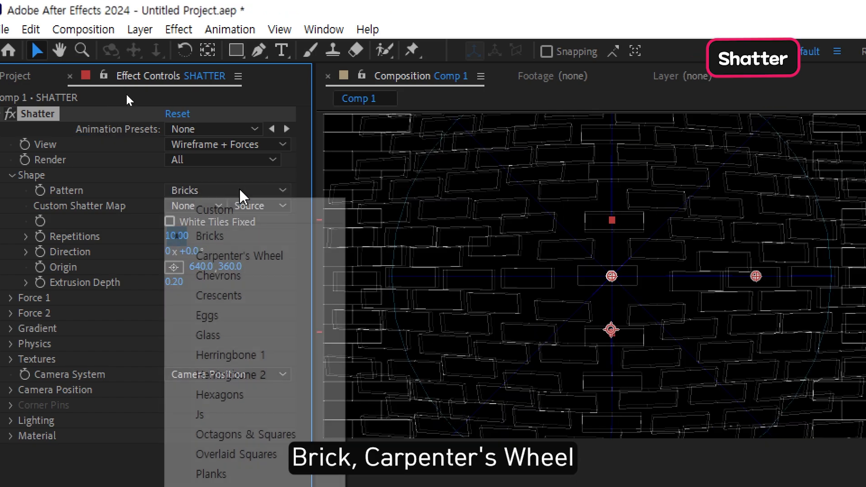
{"action": "left_click", "coordinate": [235, 256]}
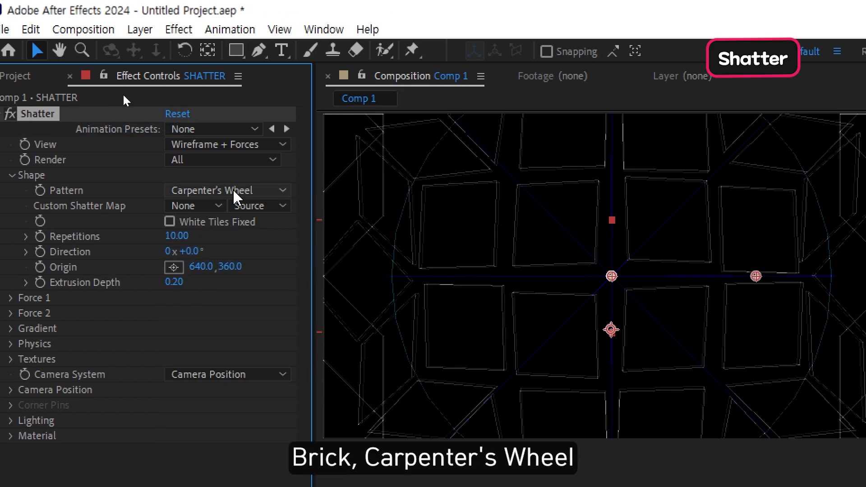
{"action": "left_click", "coordinate": [236, 191]}
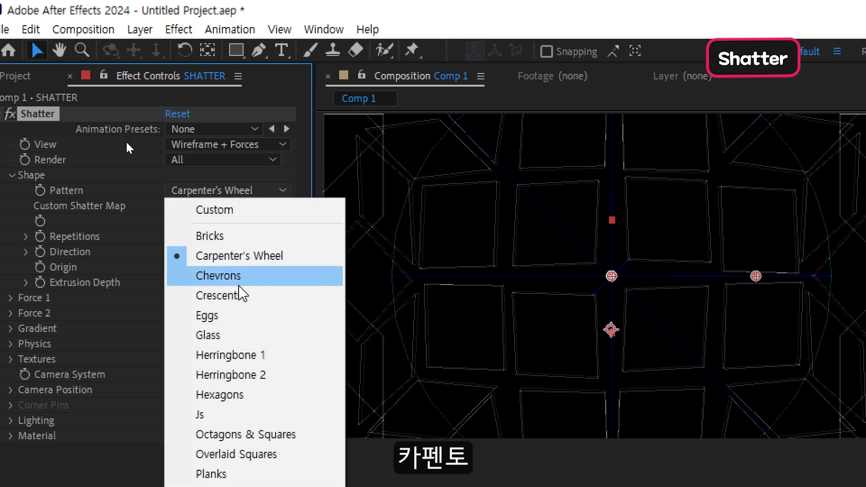
{"action": "left_click", "coordinate": [243, 278]}
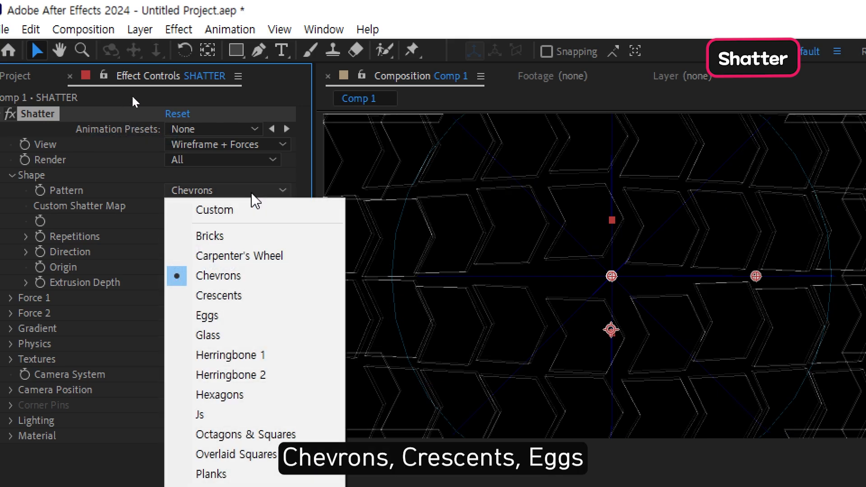
- Switch the shatter pattern through Crescents and Eggs to Glass to compare their wireframes
{"action": "left_click", "coordinate": [244, 299]}
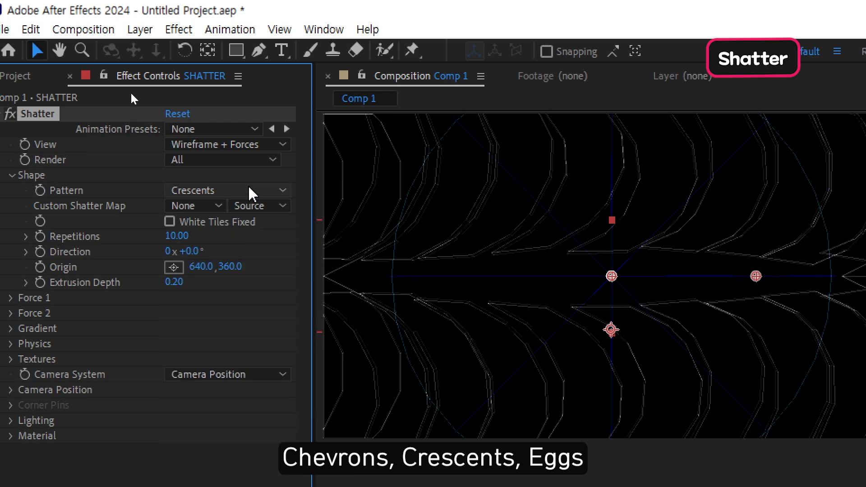
{"action": "left_click", "coordinate": [250, 194]}
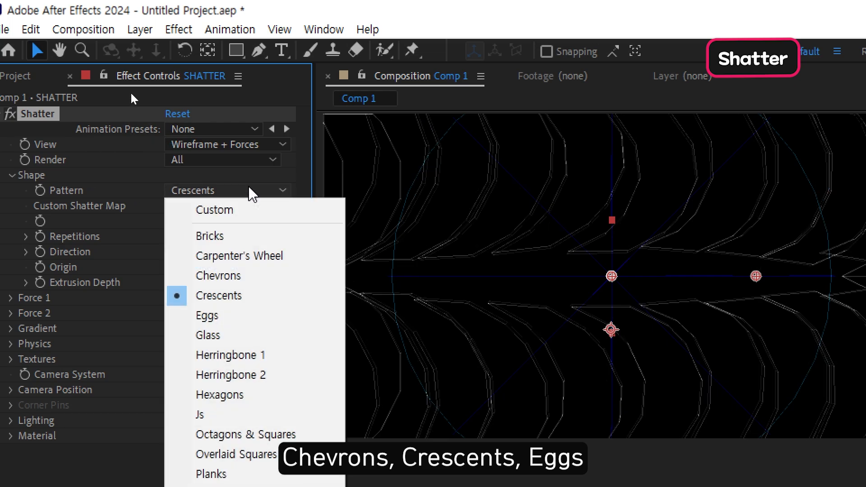
{"action": "left_click", "coordinate": [232, 313]}
{"action": "left_click", "coordinate": [253, 193]}
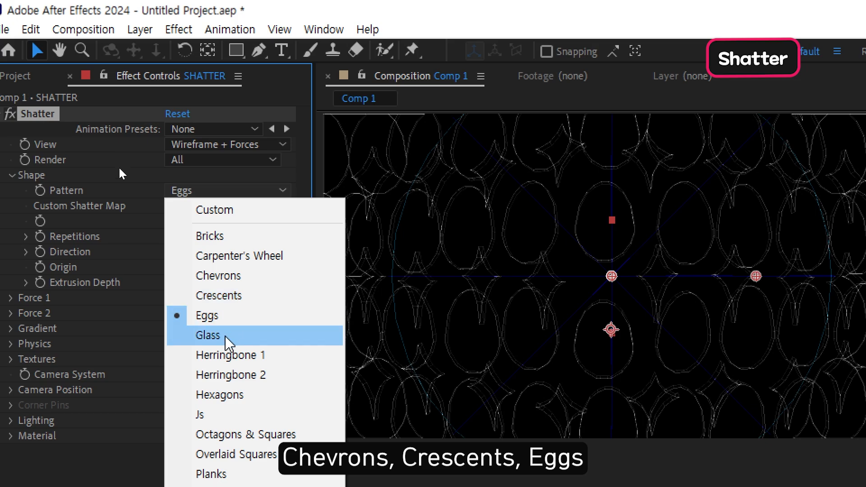
{"action": "left_click", "coordinate": [228, 337]}
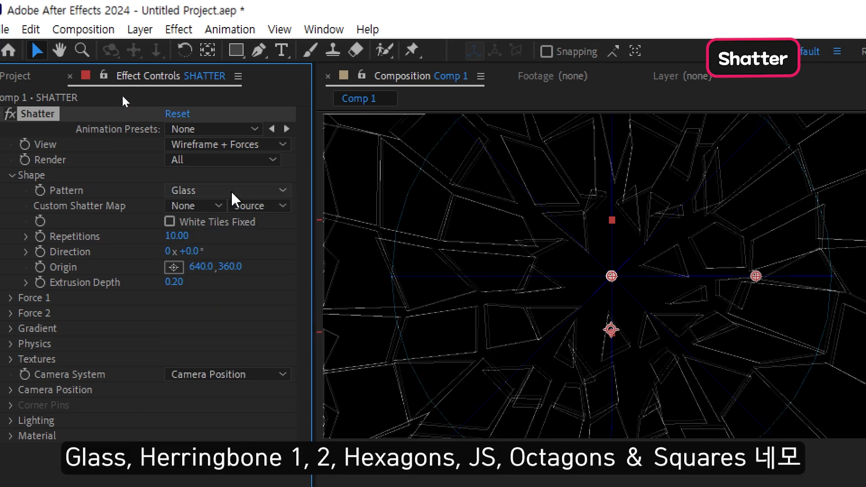
- Switch the shatter pattern through Herringbone 1, Herringbone 2 and Hexagons, ending on Js
{"action": "left_click", "coordinate": [234, 195]}
{"action": "left_click", "coordinate": [230, 355]}
{"action": "left_click", "coordinate": [271, 190]}
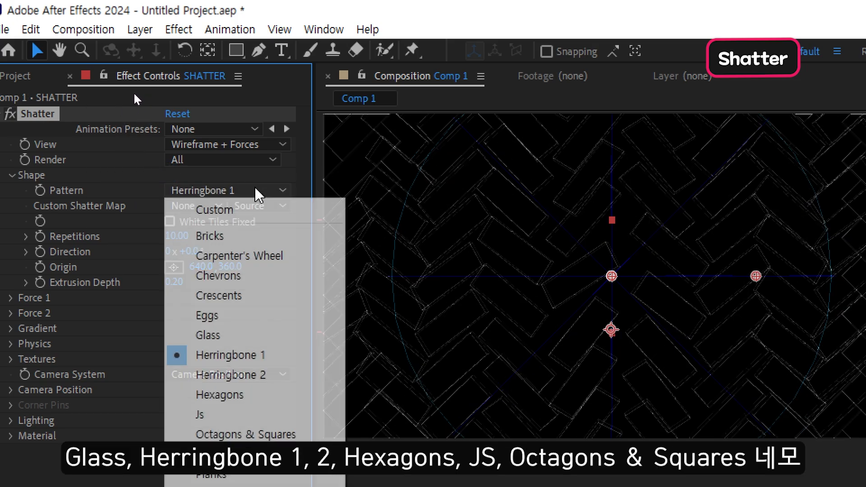
{"action": "left_click", "coordinate": [230, 375]}
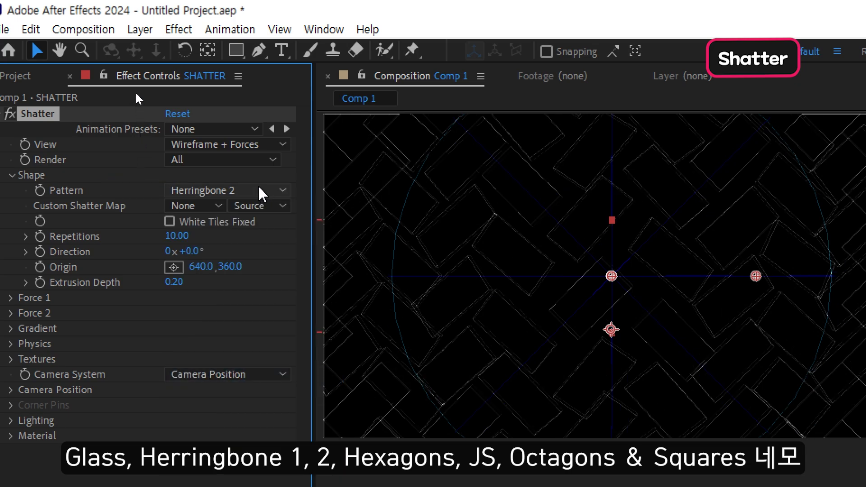
{"action": "left_click", "coordinate": [271, 190]}
{"action": "left_click", "coordinate": [261, 401]}
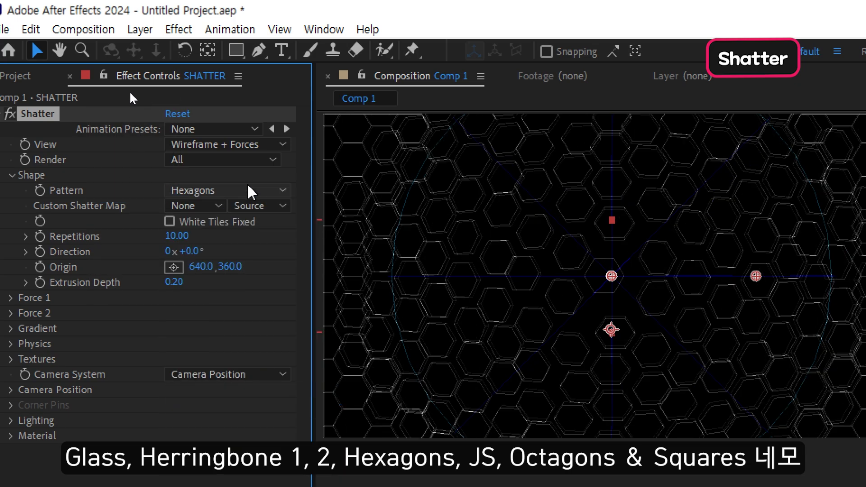
{"action": "left_click", "coordinate": [247, 192]}
{"action": "left_click", "coordinate": [219, 415]}
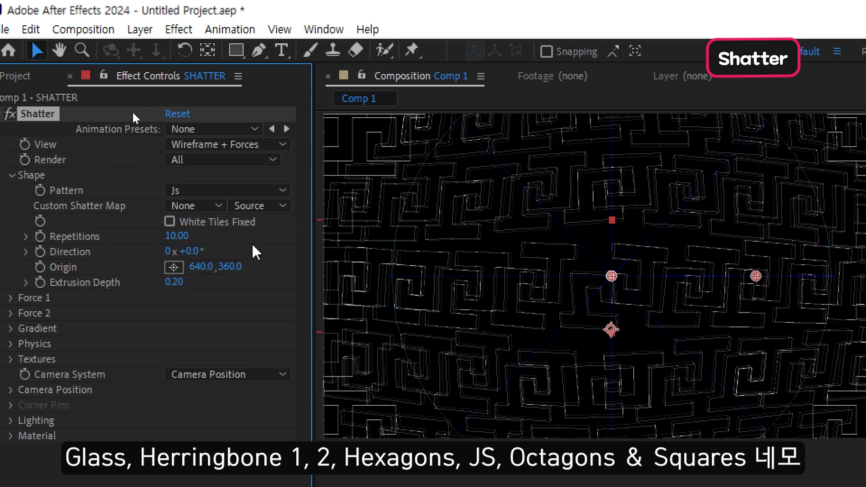
- Switch the shatter pattern through Octagons & Squares and Overlaid Squares to Planks to compare their wireframes
{"action": "left_click", "coordinate": [244, 187]}
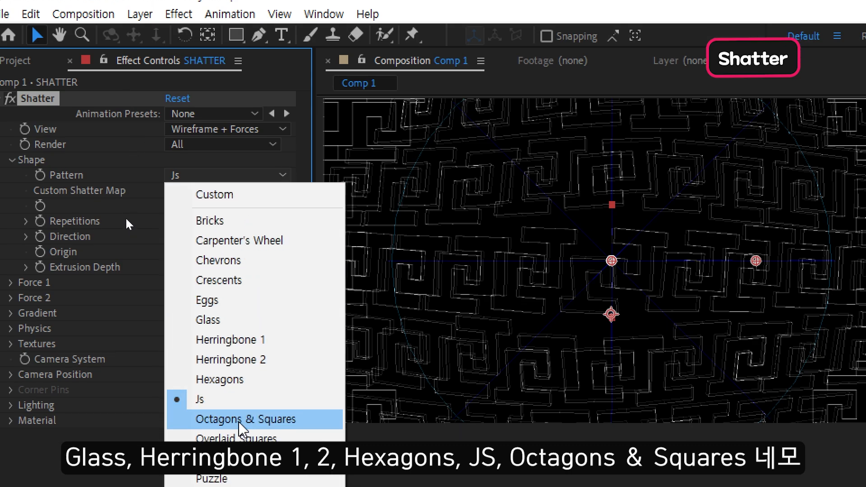
{"action": "left_click", "coordinate": [239, 431]}
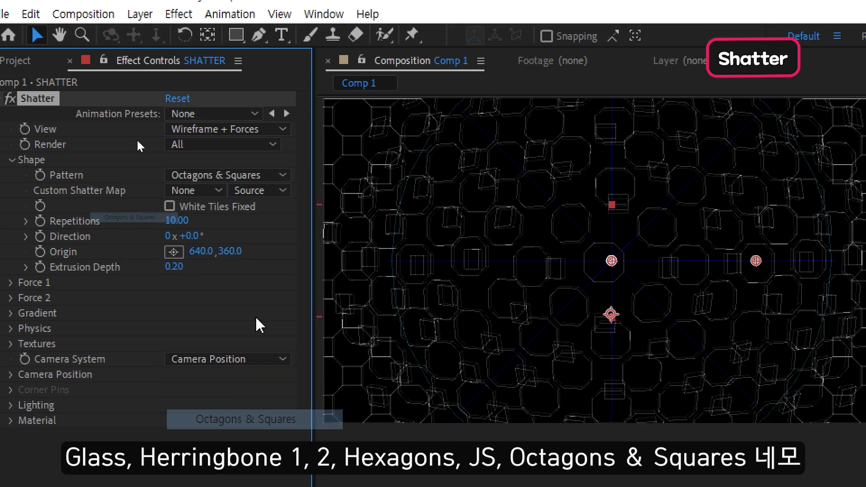
{"action": "left_click", "coordinate": [219, 178]}
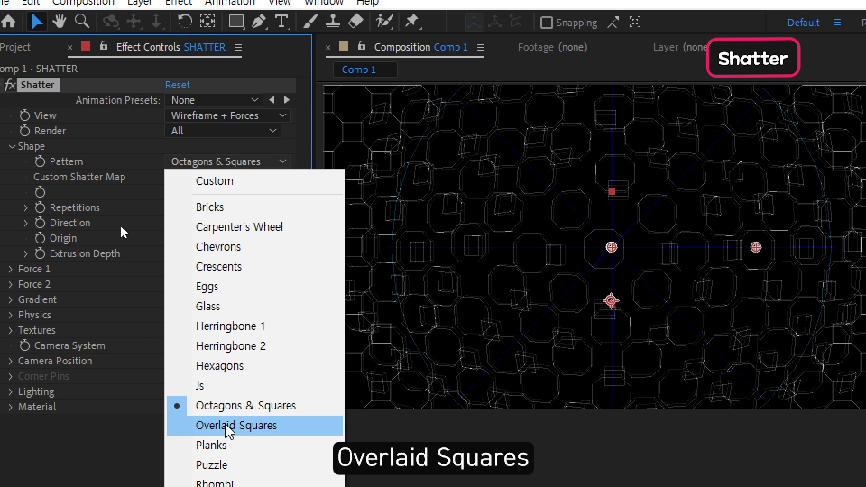
{"action": "left_click", "coordinate": [228, 429]}
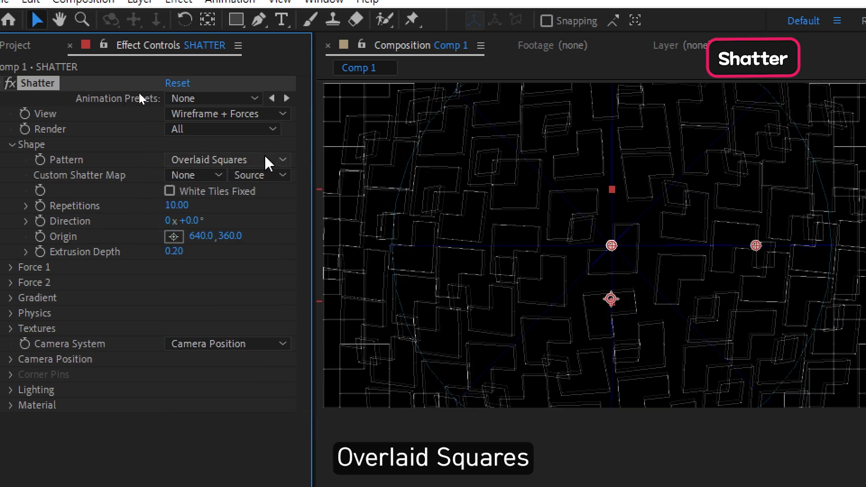
{"action": "left_click", "coordinate": [267, 161]}
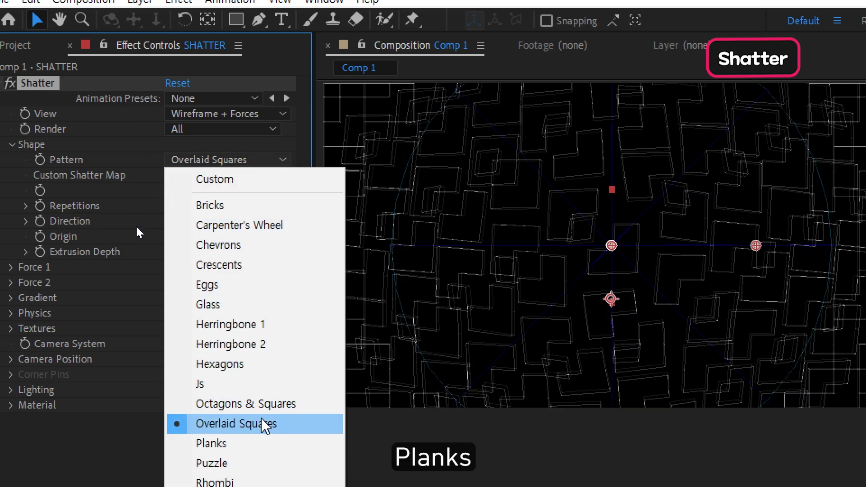
{"action": "left_click", "coordinate": [260, 431]}
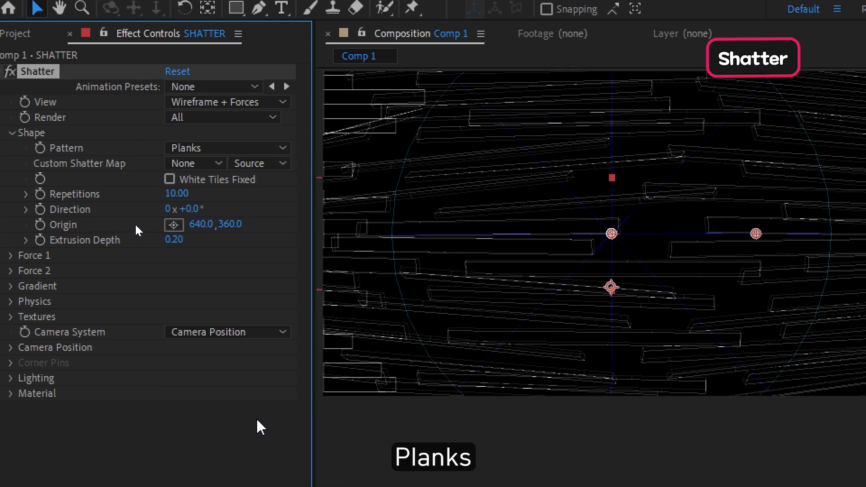
- Switch the shatter pattern through Puzzle and Rhombi, ending on Squares
{"action": "left_click", "coordinate": [248, 148]}
{"action": "left_click", "coordinate": [244, 429]}
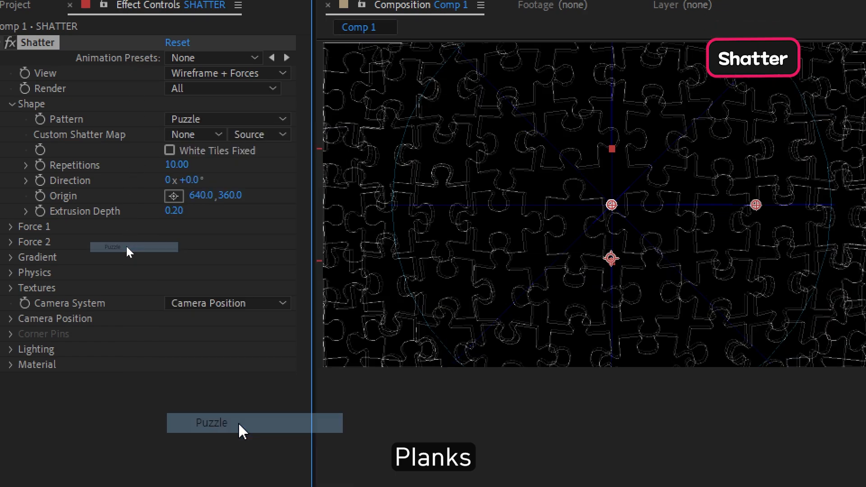
{"action": "left_click", "coordinate": [243, 121]}
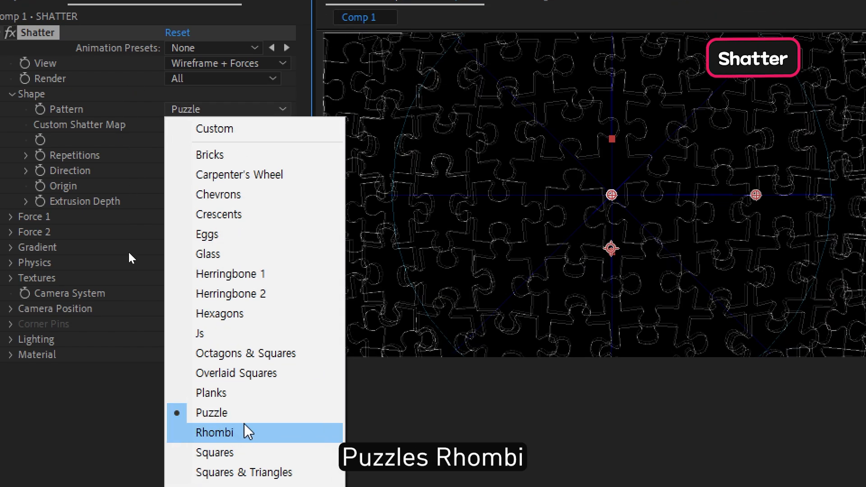
{"action": "left_click", "coordinate": [245, 442]}
{"action": "left_click", "coordinate": [260, 123]}
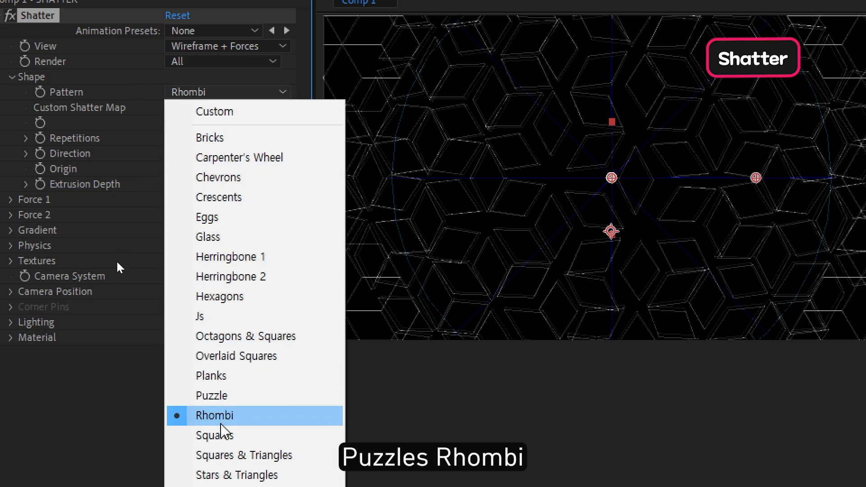
{"action": "left_click", "coordinate": [218, 451]}
- Switch the shatter pattern through Squares & Triangles, Stars & Triangles and Triangles 1, ending on Triangles 2
{"action": "left_click", "coordinate": [247, 76]}
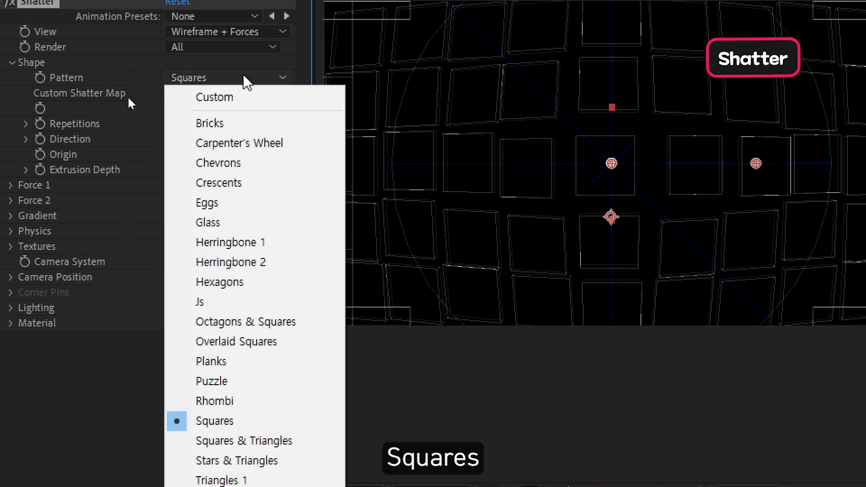
{"action": "left_click", "coordinate": [246, 440]}
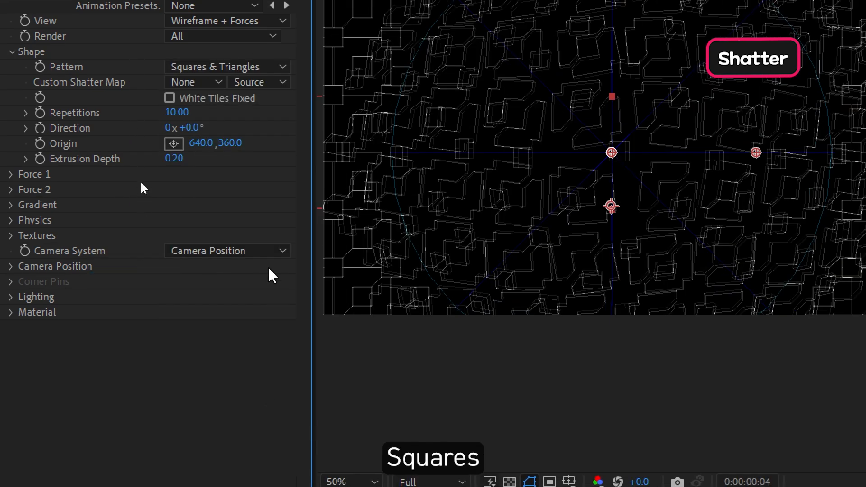
{"action": "left_click", "coordinate": [235, 68]}
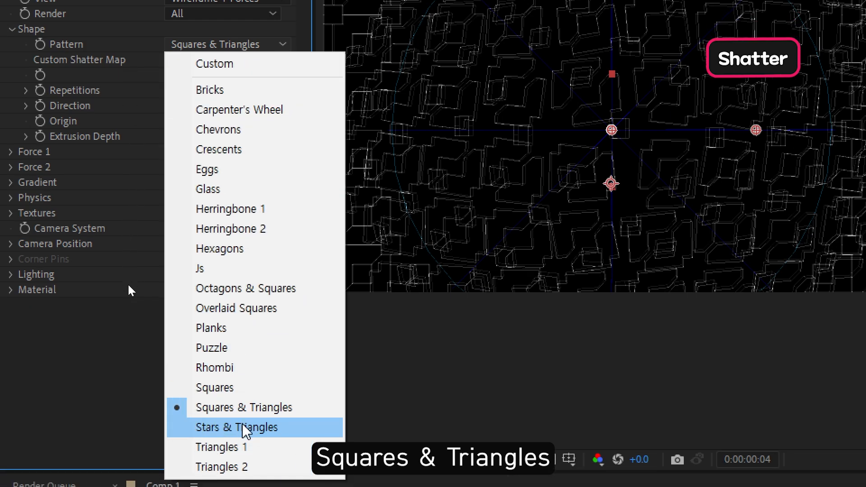
{"action": "left_click", "coordinate": [246, 427]}
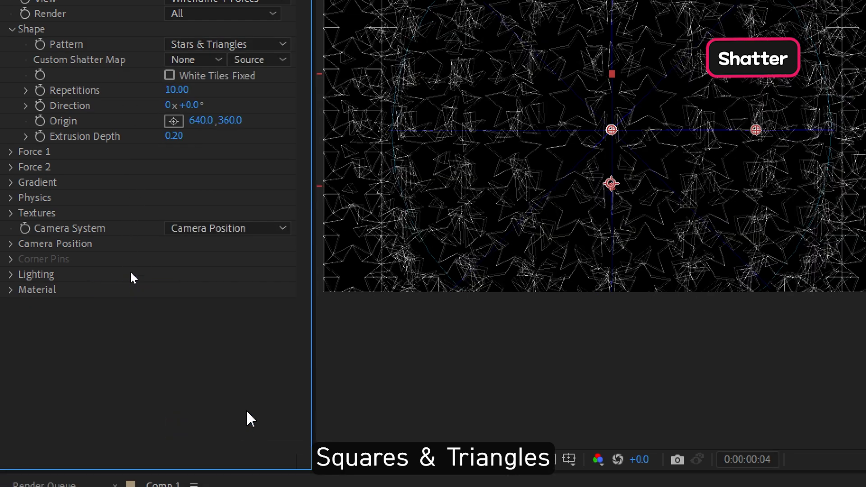
{"action": "left_click", "coordinate": [247, 58]}
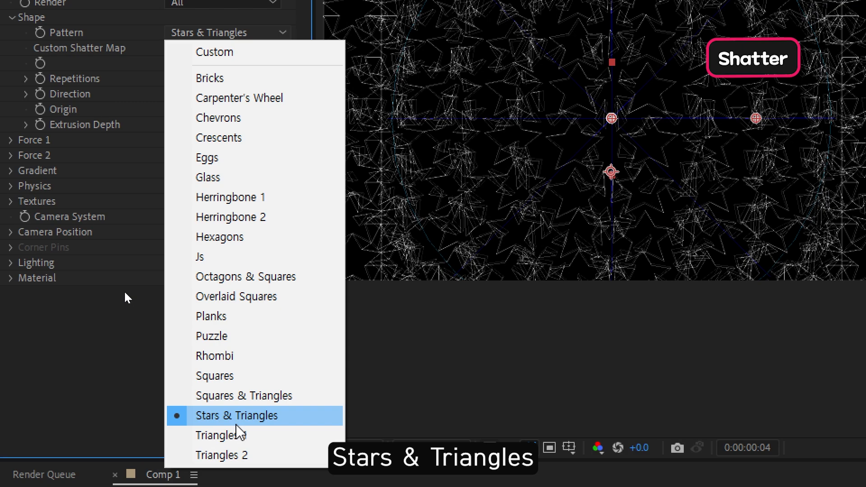
{"action": "left_click", "coordinate": [246, 457]}
{"action": "left_click", "coordinate": [226, 26]}
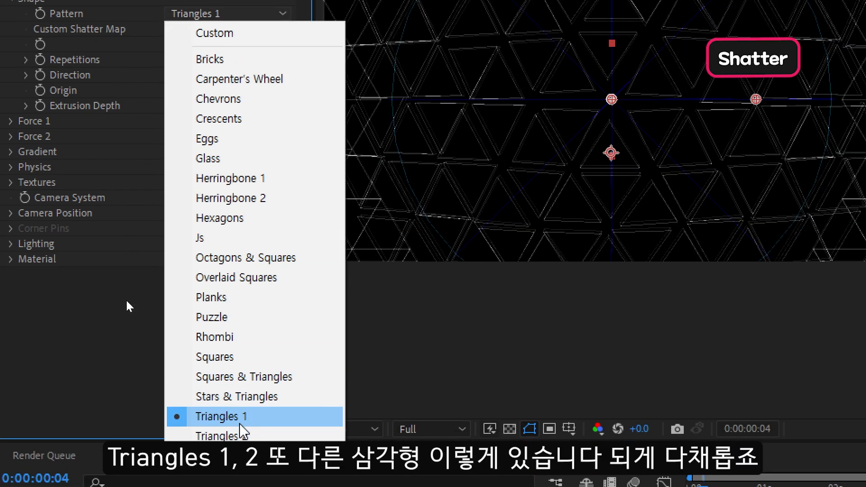
{"action": "left_click", "coordinate": [243, 435]}
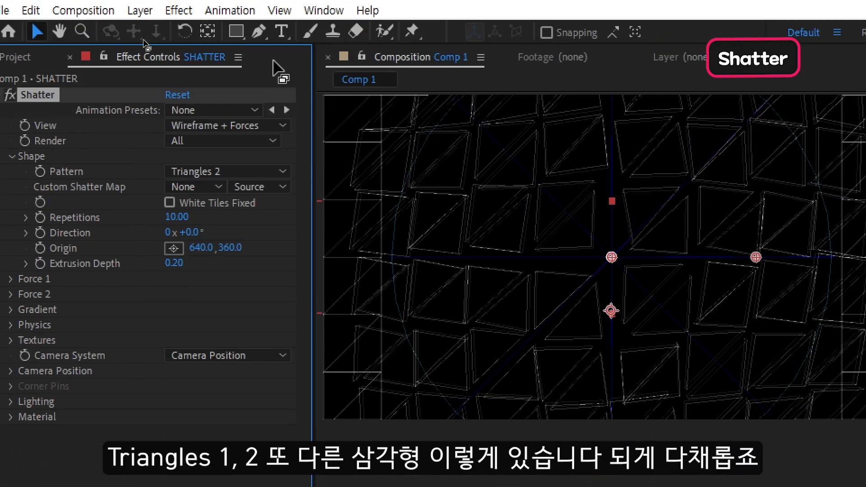
- Set the shatter pattern to Custom
{"action": "left_click", "coordinate": [254, 173]}
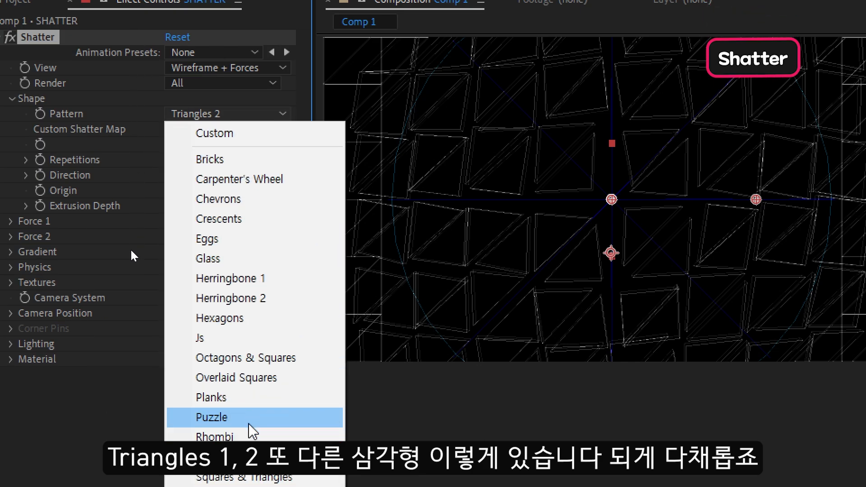
{"action": "left_click", "coordinate": [247, 478]}
{"action": "left_click", "coordinate": [234, 171]}
{"action": "left_click", "coordinate": [250, 211]}
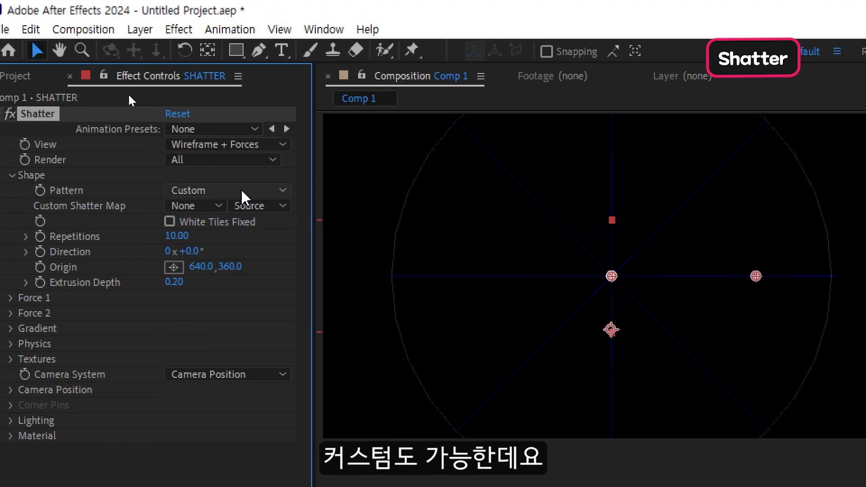
- Try the SHATTER text layer as the Custom Shatter Map, returning the map to None
{"action": "left_click", "coordinate": [201, 207]}
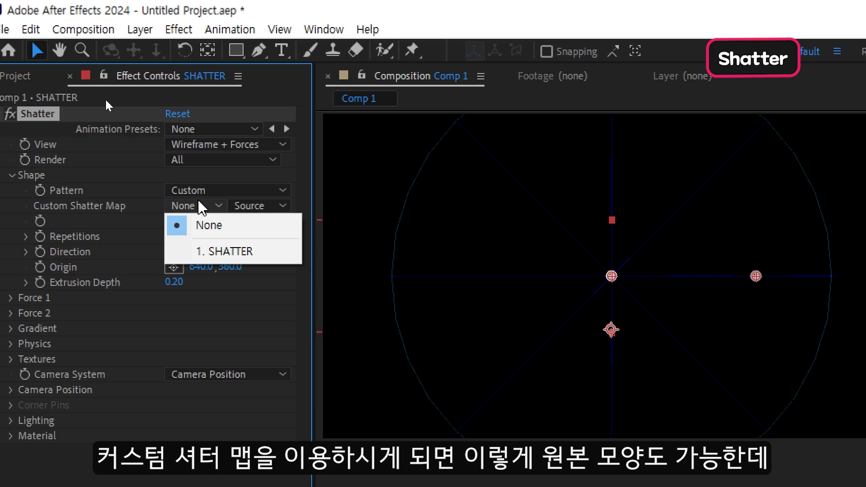
{"action": "left_click", "coordinate": [204, 251]}
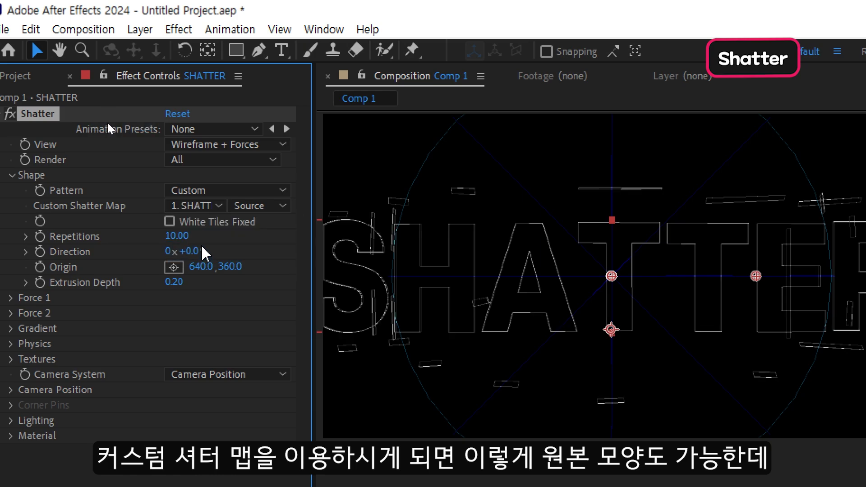
{"action": "left_click", "coordinate": [204, 207]}
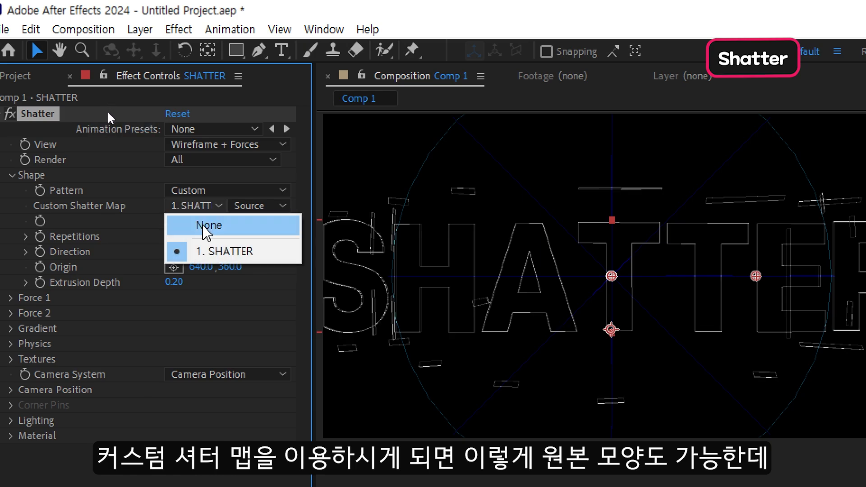
{"action": "left_click", "coordinate": [204, 225]}
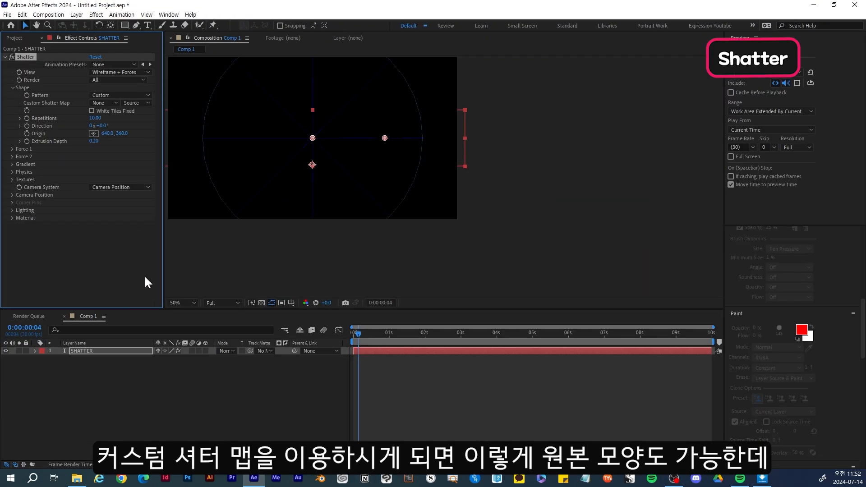
- Create a white solid layer in Comp 1 and apply the Fractal Noise effect to it
{"action": "right_click", "coordinate": [103, 381]}
{"action": "mouse_move", "coordinate": [124, 273]}
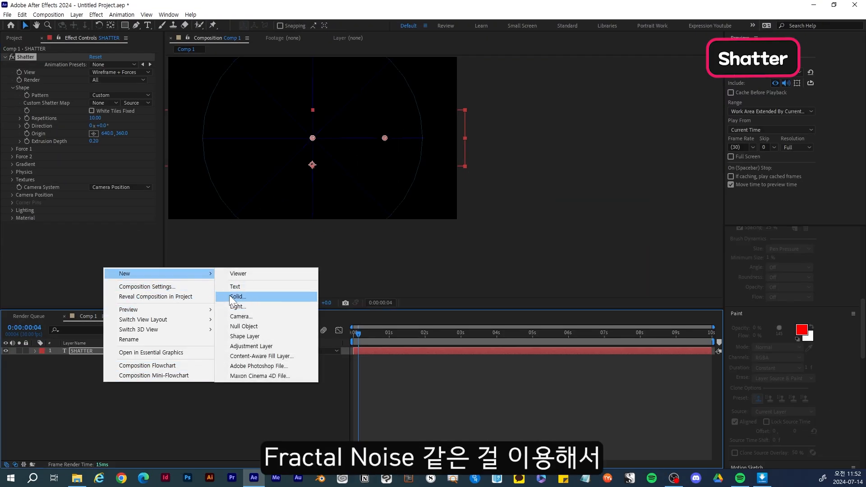
{"action": "left_click", "coordinate": [243, 293]}
{"action": "left_click", "coordinate": [372, 290]}
{"action": "key", "text": "ctrl+space"}
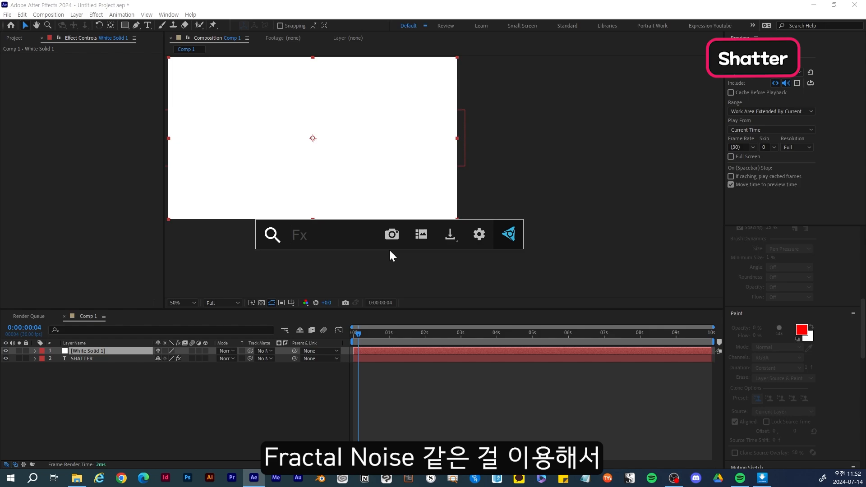
{"action": "type", "text": "frac"}
{"action": "left_click", "coordinate": [350, 292]}
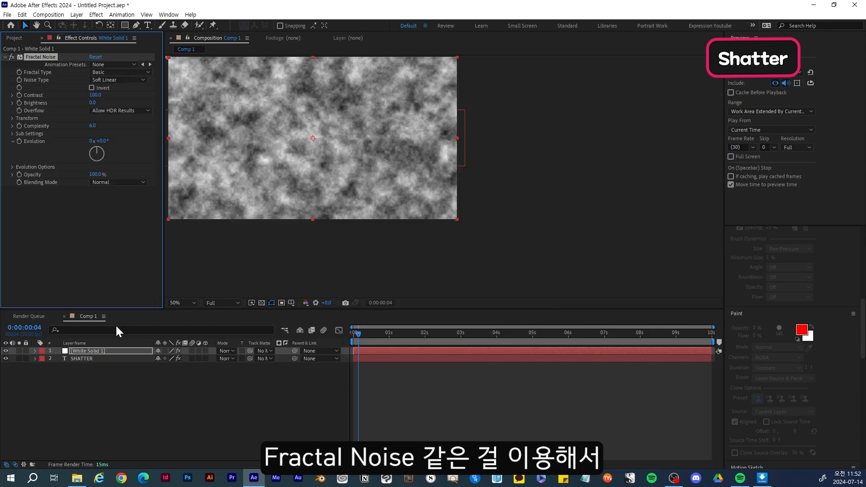
- Set the Fractal Noise Contrast to 445 and Brightness to -40, and hide the white solid layer
{"action": "left_click_drag", "start_coordinate": [93, 95], "coordinate": [182, 111]}
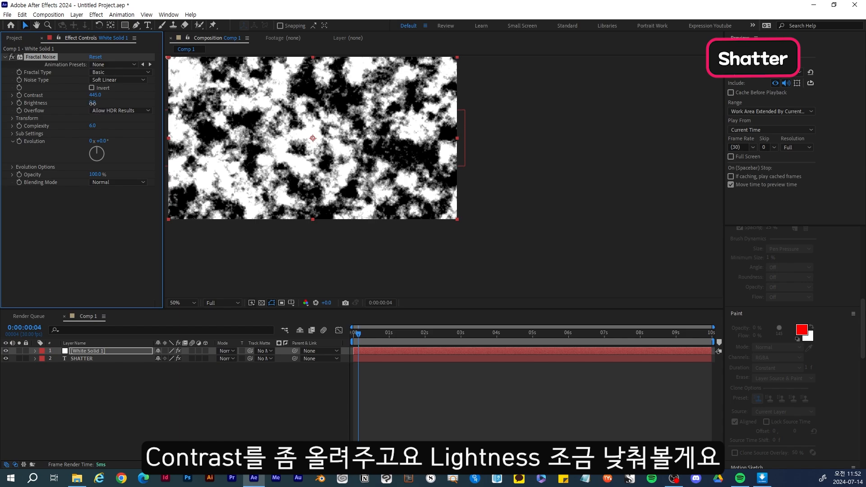
{"action": "left_click_drag", "start_coordinate": [92, 103], "coordinate": [77, 106]}
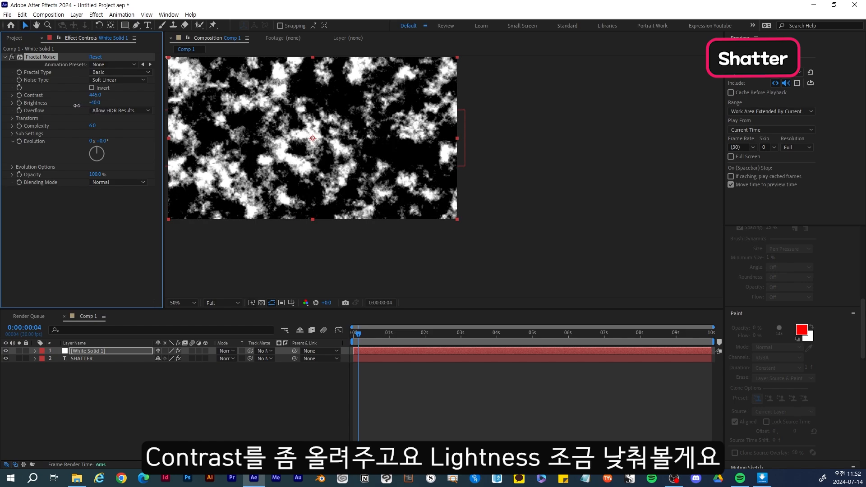
{"action": "left_click", "coordinate": [6, 351]}
- Use White Solid 1 with its Effects & Masks as the Custom Shatter Map of the SHATTER layer
{"action": "left_click", "coordinate": [93, 359]}
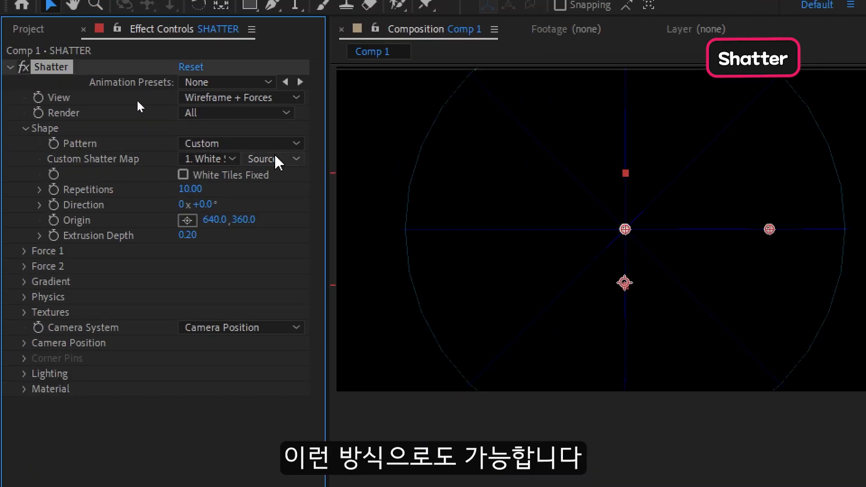
{"action": "left_click", "coordinate": [137, 104]}
{"action": "left_click", "coordinate": [281, 218]}
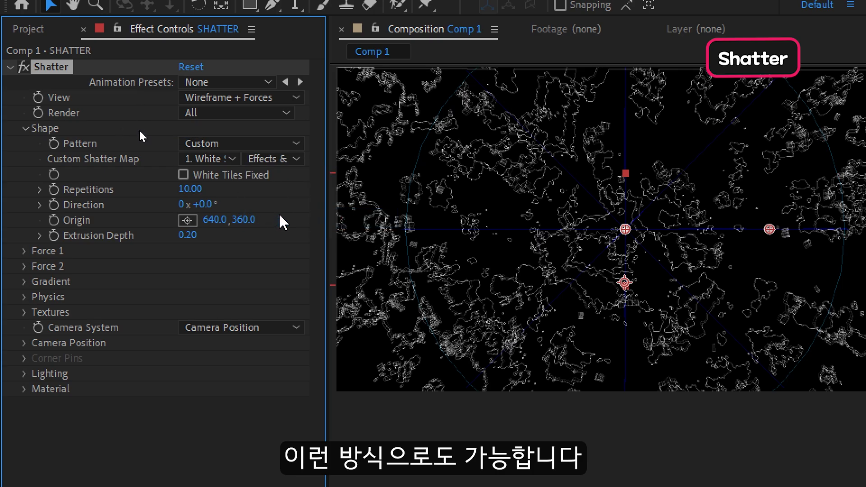
- Compare the custom map's shatter in the Rendered and Wireframe + Forces views, leaving the View on Rendered
{"action": "left_click", "coordinate": [240, 98]}
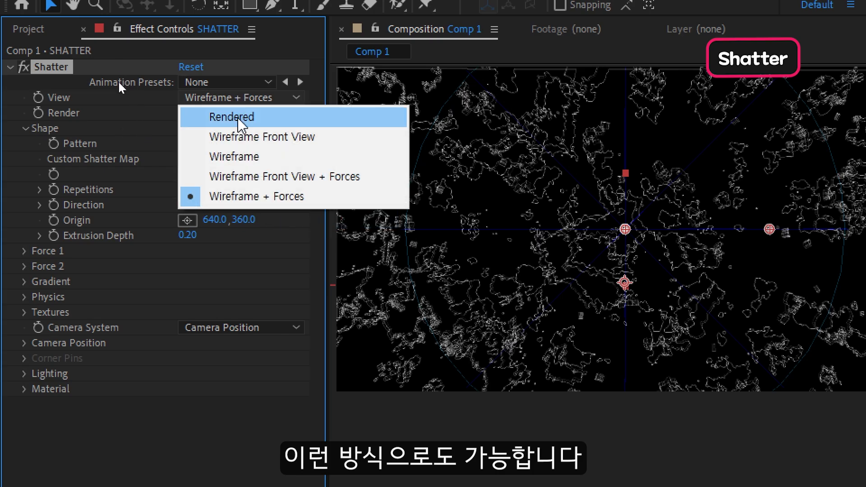
{"action": "left_click", "coordinate": [237, 118]}
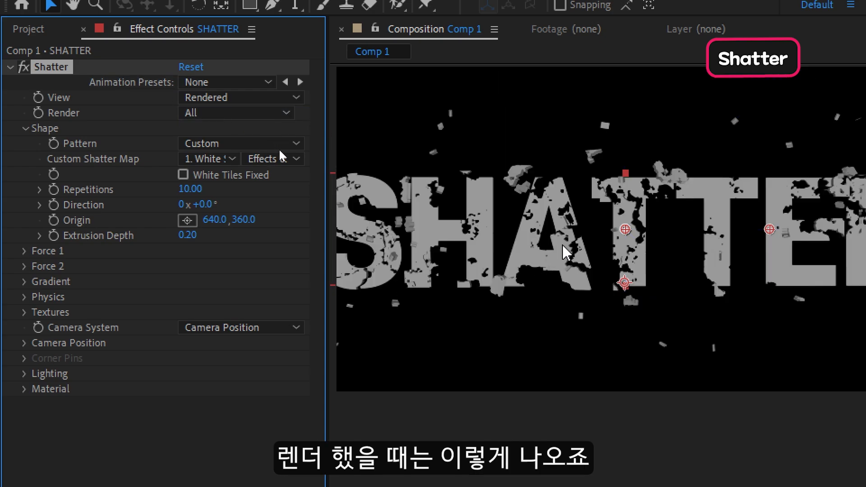
{"action": "left_click", "coordinate": [267, 100]}
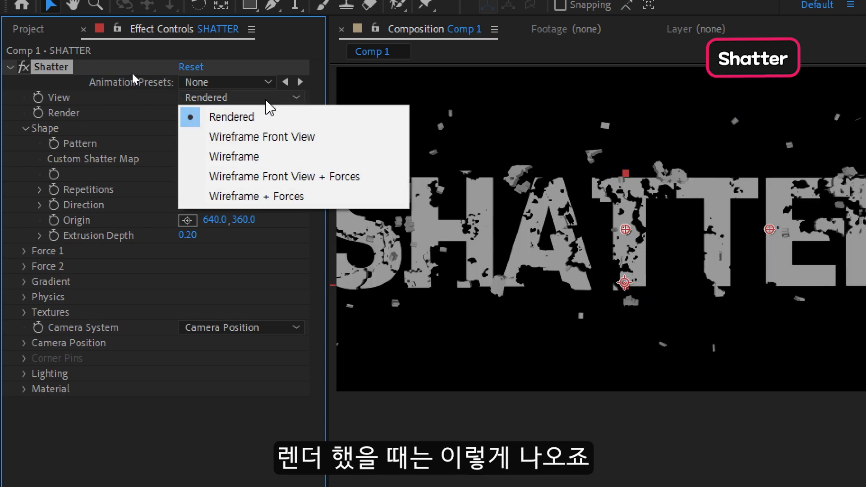
{"action": "left_click", "coordinate": [260, 197]}
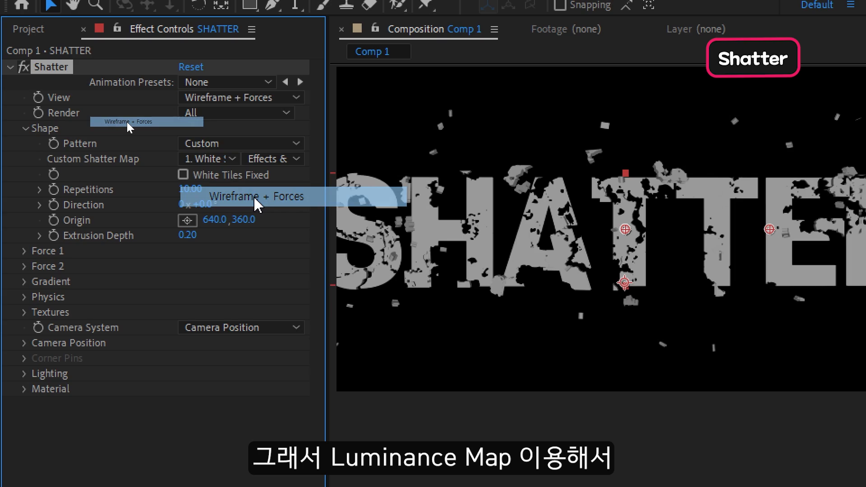
{"action": "left_click", "coordinate": [255, 99]}
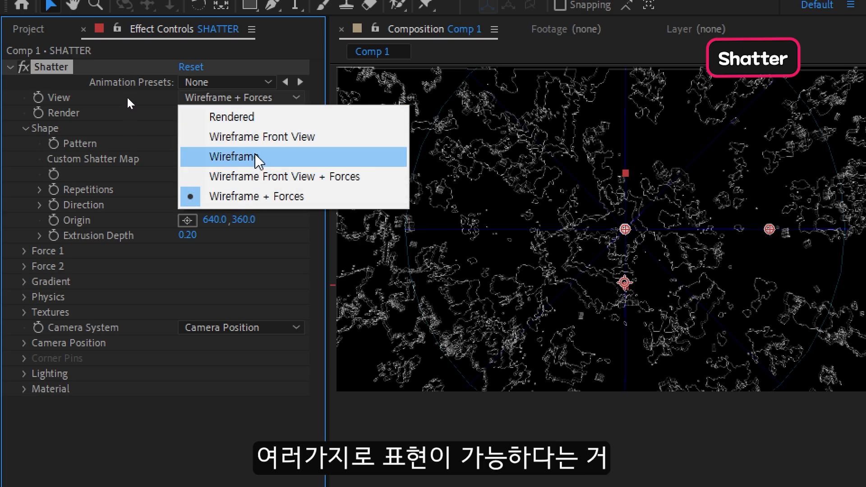
{"action": "left_click", "coordinate": [261, 119]}
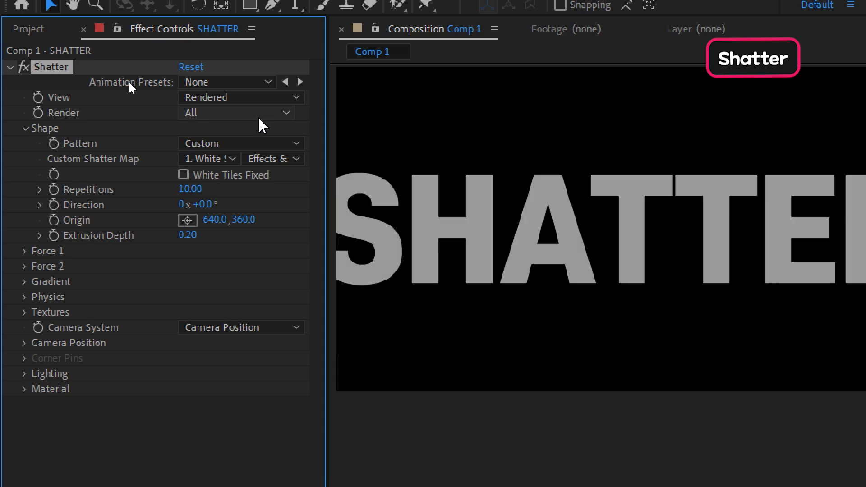
- Enable White Tiles Fixed for the custom shatter map, turn it off again, and raise Repetitions to 17
{"action": "left_click", "coordinate": [218, 176]}
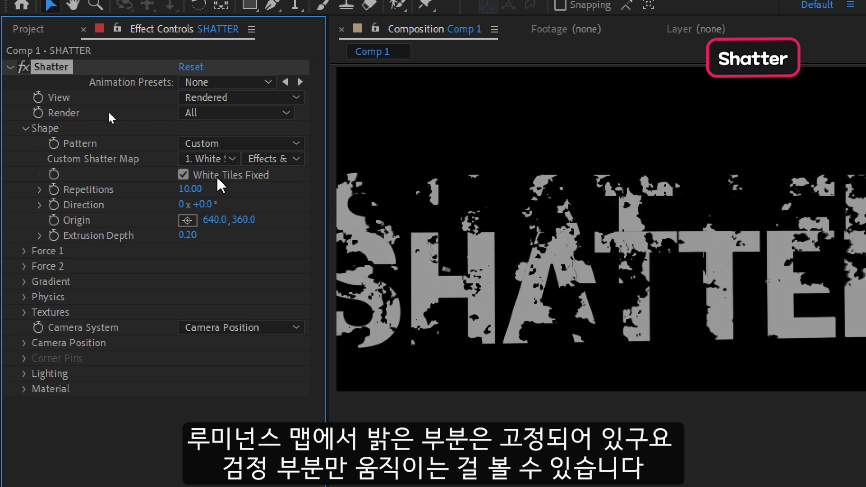
{"action": "left_click", "coordinate": [215, 175]}
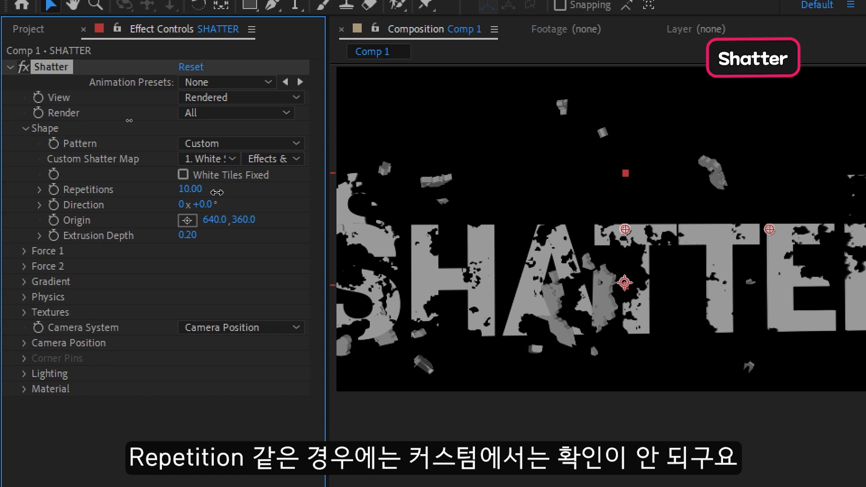
{"action": "left_click_drag", "start_coordinate": [217, 192], "coordinate": [208, 190]}
- Change the Shatter Pattern to Bricks, switch the View to Wireframe + Forces, and set Repetitions to 11.8
{"action": "left_click", "coordinate": [248, 144]}
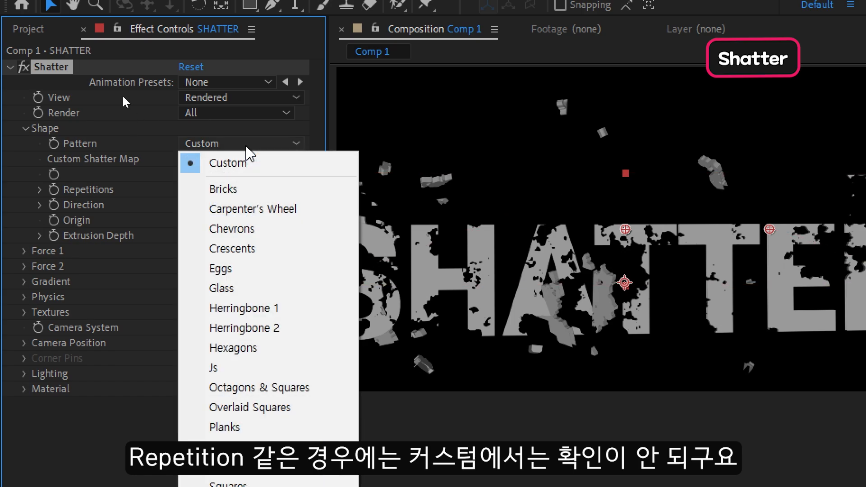
{"action": "left_click", "coordinate": [250, 190]}
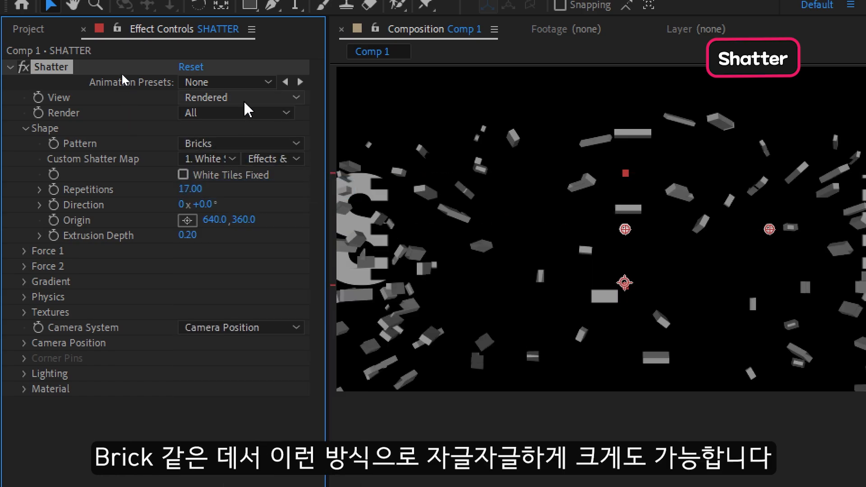
{"action": "left_click", "coordinate": [245, 98]}
{"action": "left_click", "coordinate": [216, 195]}
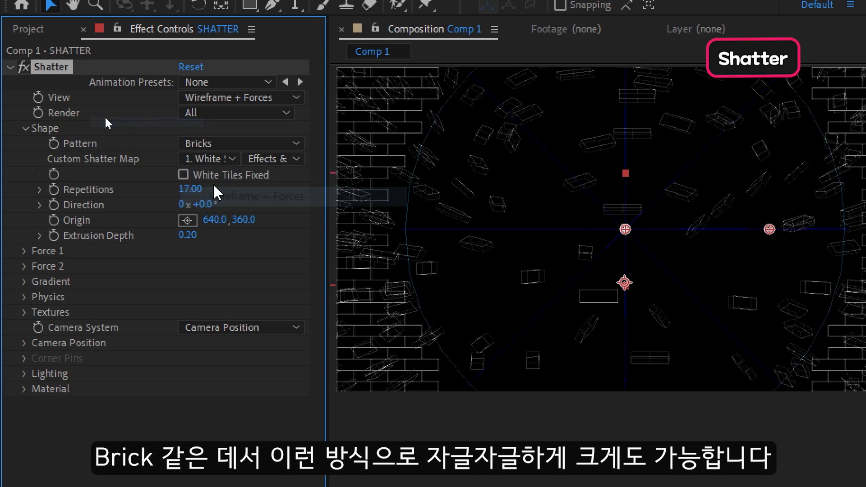
{"action": "left_click_drag", "start_coordinate": [194, 189], "coordinate": [221, 189]}
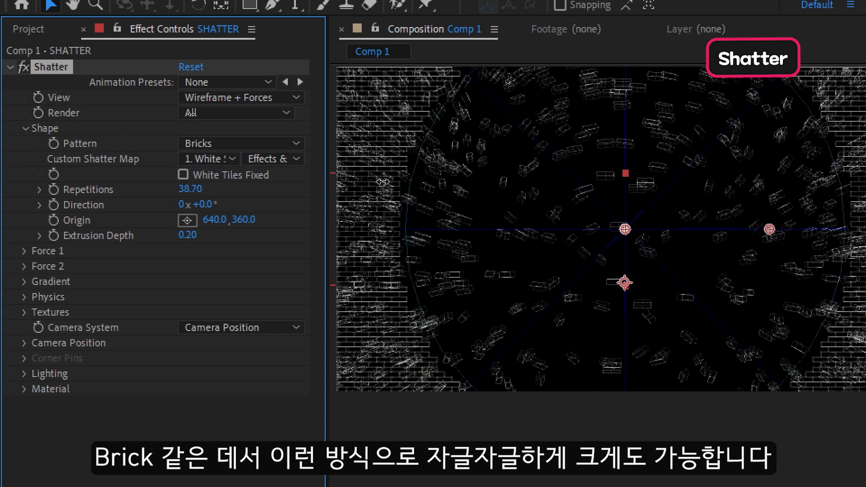
{"action": "left_click_drag", "start_coordinate": [383, 181], "coordinate": [131, 173]}
- Change the Shatter Pattern to Glass and increase Repetitions to 23.5
{"action": "left_click", "coordinate": [228, 144]}
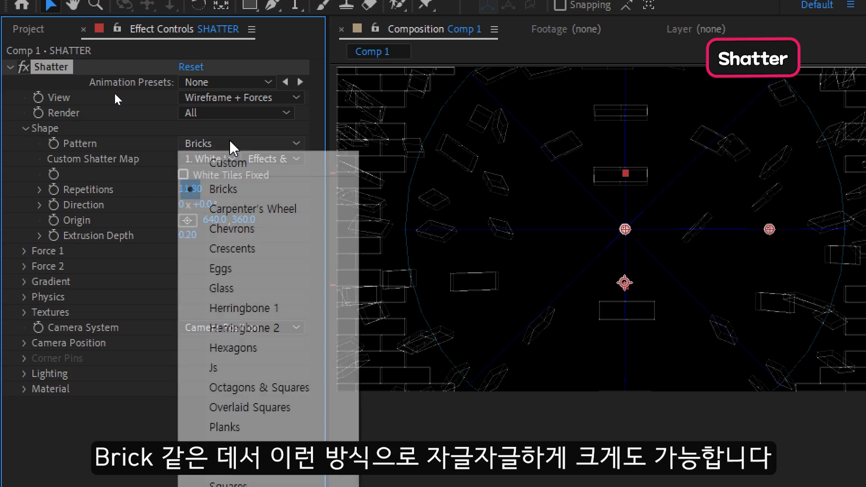
{"action": "left_click", "coordinate": [231, 290]}
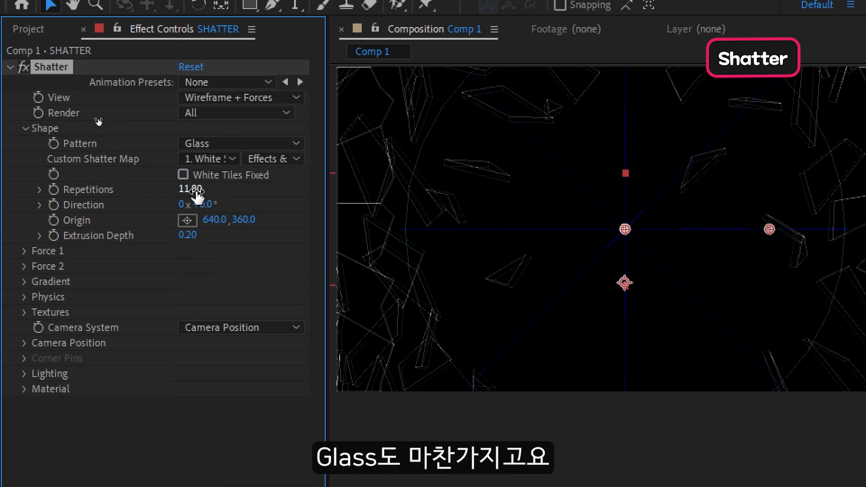
{"action": "left_click_drag", "start_coordinate": [190, 189], "coordinate": [320, 198]}
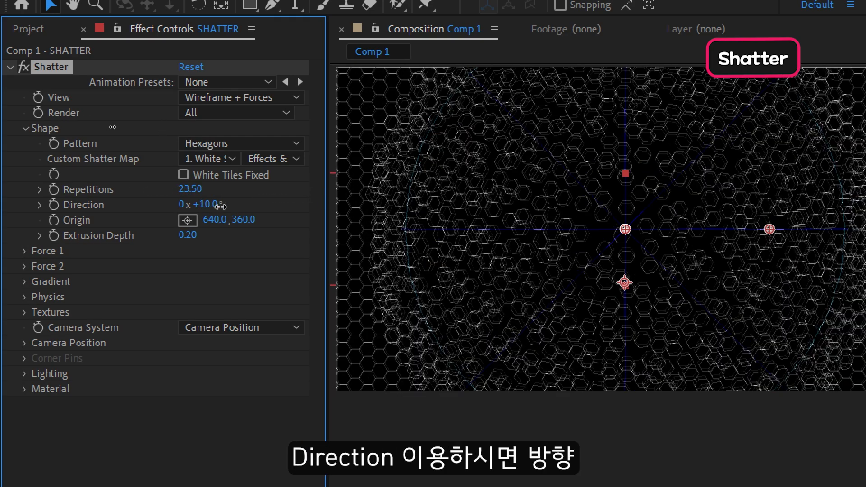
- For the Hexagons pattern, set Direction to 81°, Repetitions to 13.2 and Origin to 726, 343
{"action": "left_click_drag", "start_coordinate": [221, 206], "coordinate": [285, 206]}
{"action": "left_click_drag", "start_coordinate": [158, 187], "coordinate": [90, 189]}
{"action": "mouse_move", "coordinate": [224, 219]}
{"action": "left_mouse_down"}
{"action": "mouse_move", "coordinate": [531, 241]}
{"action": "mouse_move", "coordinate": [119, 225]}
{"action": "mouse_move", "coordinate": [259, 222]}
{"action": "mouse_move", "coordinate": [234, 223]}
{"action": "left_mouse_up"}
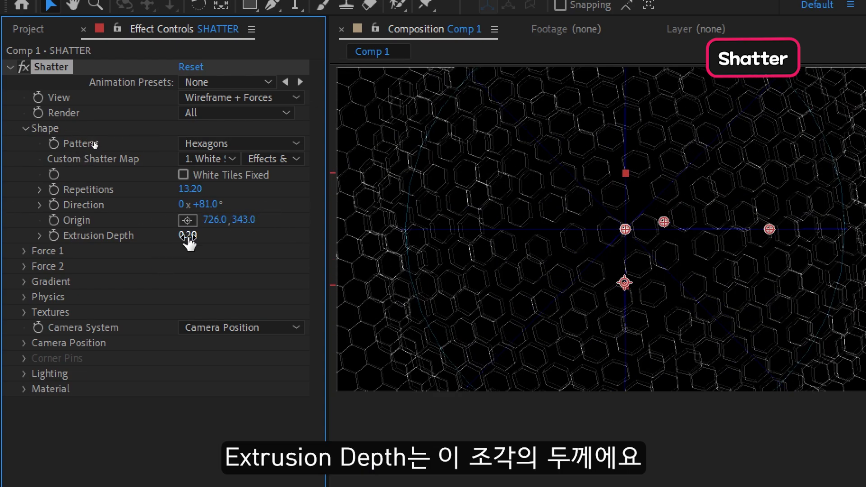
- Set the Extrusion Depth to 1.7, switch the View to Rendered, and raise the depth further to thicken the pieces
{"action": "left_click_drag", "start_coordinate": [187, 236], "coordinate": [322, 240]}
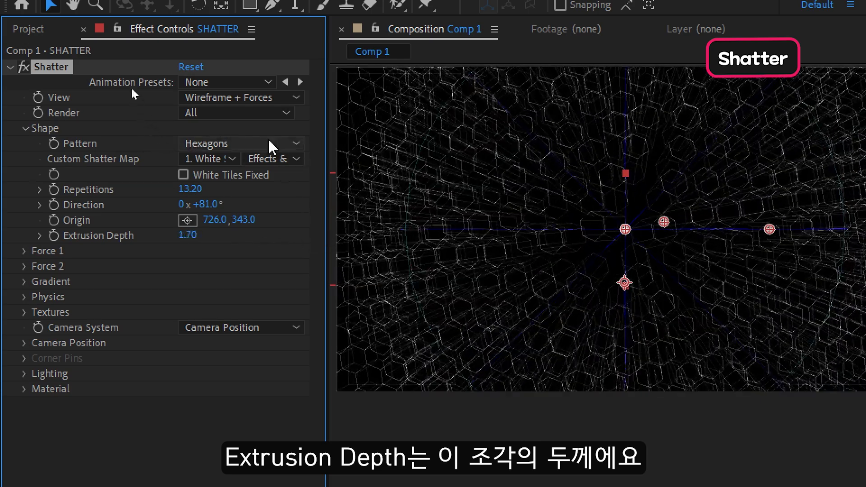
{"action": "left_click", "coordinate": [243, 98]}
{"action": "left_click", "coordinate": [242, 118]}
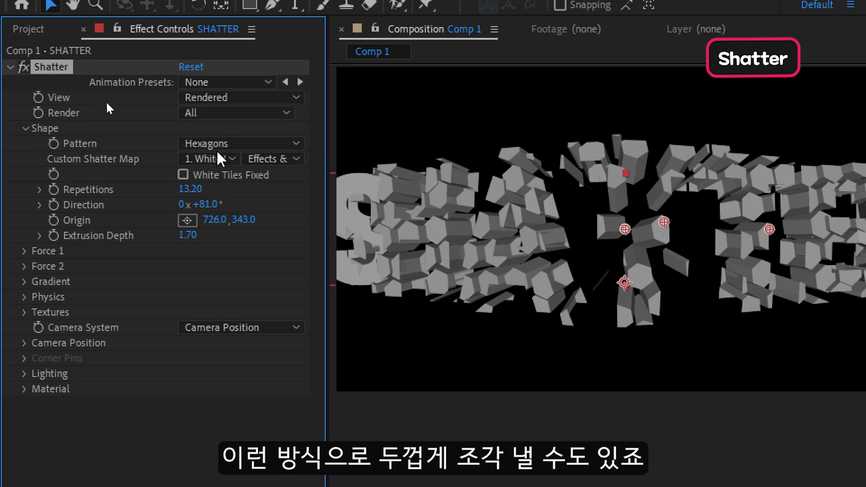
{"action": "left_click_drag", "start_coordinate": [256, 240], "coordinate": [337, 241]}
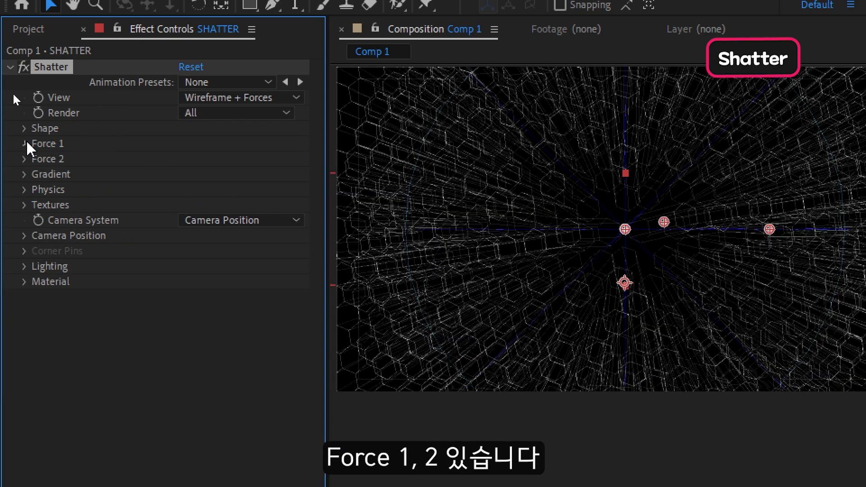
- Set Force 1's Position to 531, 360, Depth to 0.37, Radius to 0.42 and Strength to 5.9
{"action": "left_click", "coordinate": [24, 143]}
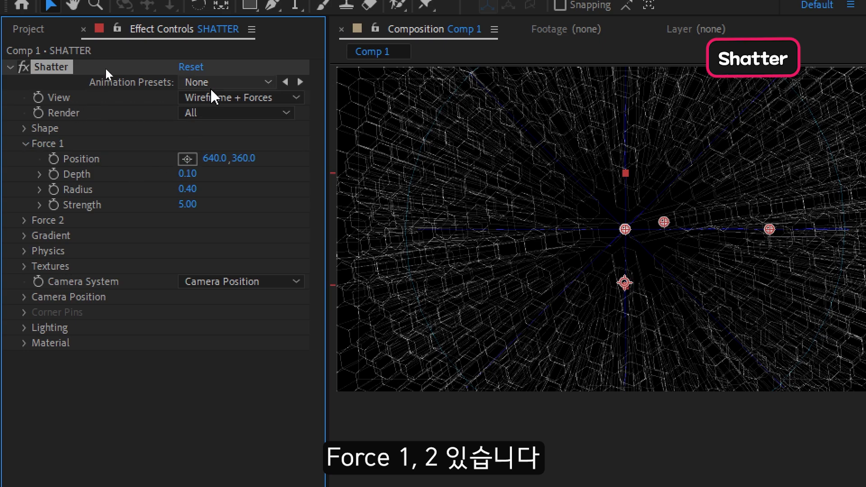
{"action": "left_click_drag", "start_coordinate": [214, 158], "coordinate": [119, 169]}
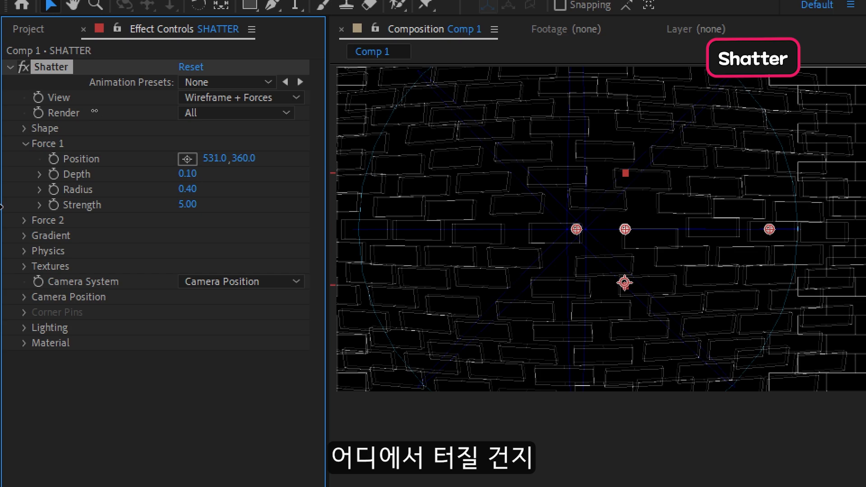
{"action": "left_click_drag", "start_coordinate": [187, 173], "coordinate": [134, 176]}
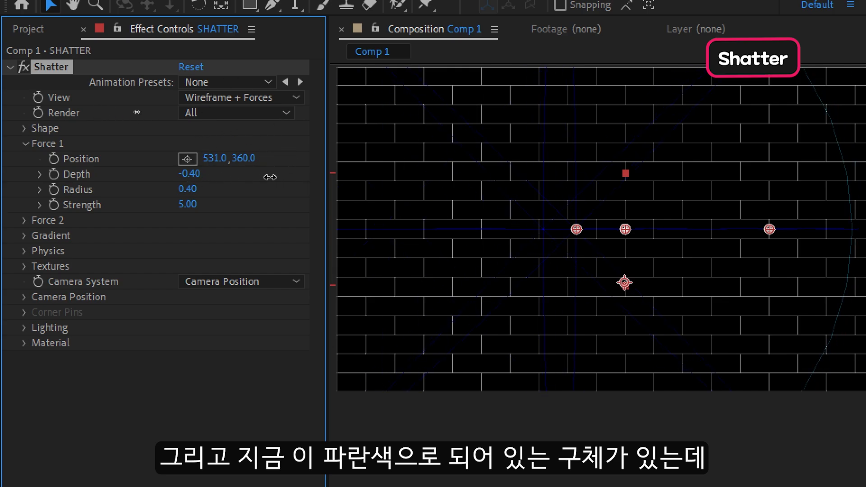
{"action": "left_click_drag", "start_coordinate": [269, 176], "coordinate": [288, 186]}
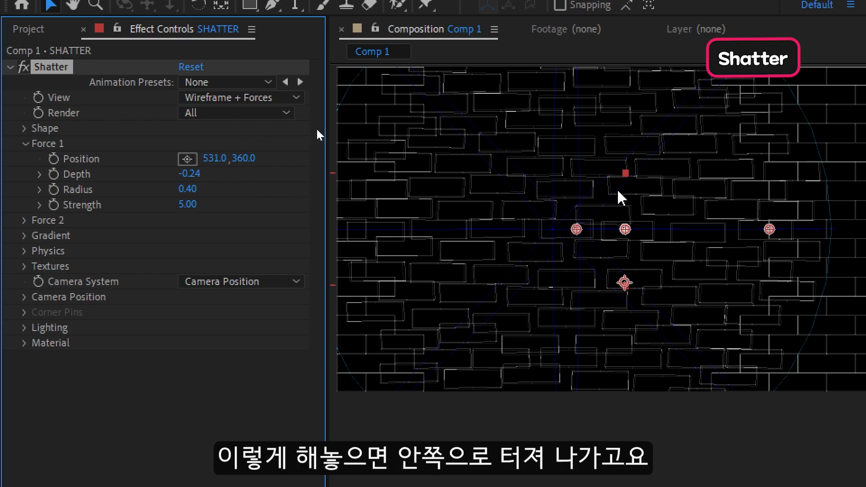
{"action": "left_click_drag", "start_coordinate": [189, 173], "coordinate": [236, 166]}
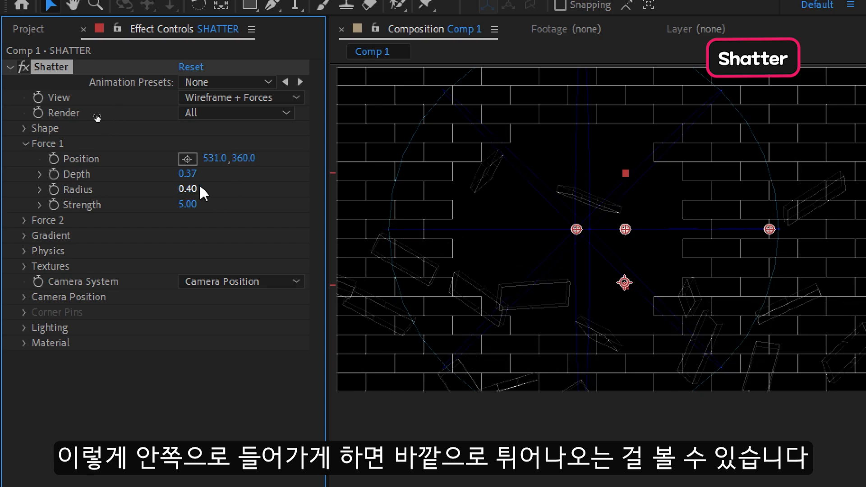
{"action": "mouse_move", "coordinate": [191, 190]}
{"action": "left_mouse_down"}
{"action": "mouse_move", "coordinate": [215, 187]}
{"action": "mouse_move", "coordinate": [189, 185]}
{"action": "mouse_move", "coordinate": [198, 203]}
{"action": "mouse_move", "coordinate": [239, 201]}
{"action": "mouse_move", "coordinate": [193, 201]}
{"action": "left_mouse_up"}
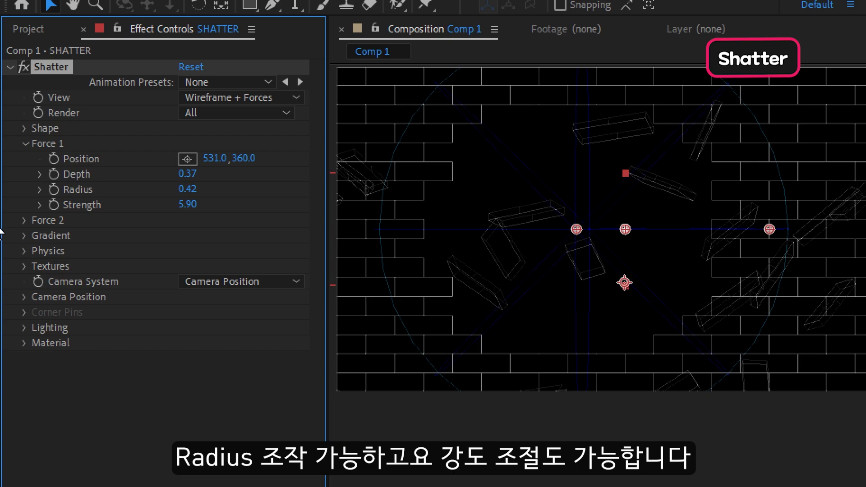
- Move Force 1 to 217, 96, and set Force 2's Radius to 0.35, Depth to -0.64 and Position to 587, 490
{"action": "left_click", "coordinate": [25, 221]}
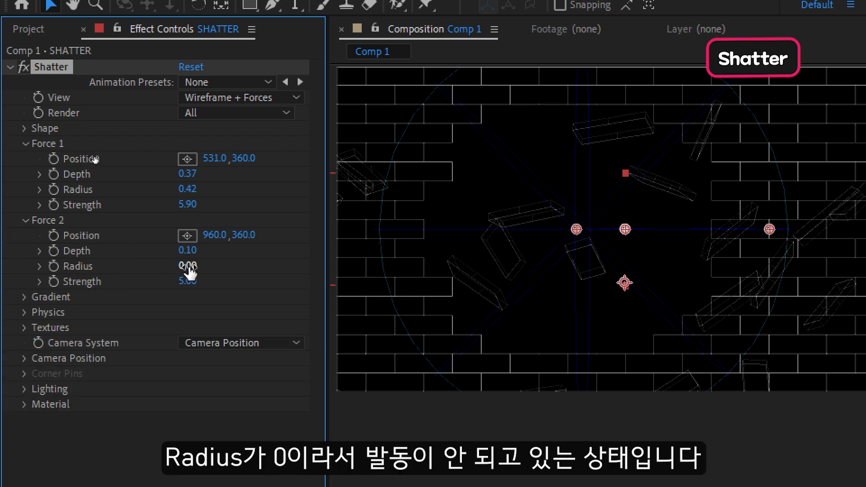
{"action": "mouse_move", "coordinate": [194, 266]}
{"action": "left_mouse_down"}
{"action": "mouse_move", "coordinate": [206, 268]}
{"action": "mouse_move", "coordinate": [194, 268]}
{"action": "left_mouse_up"}
{"action": "left_click_drag", "start_coordinate": [576, 229], "coordinate": [435, 111]}
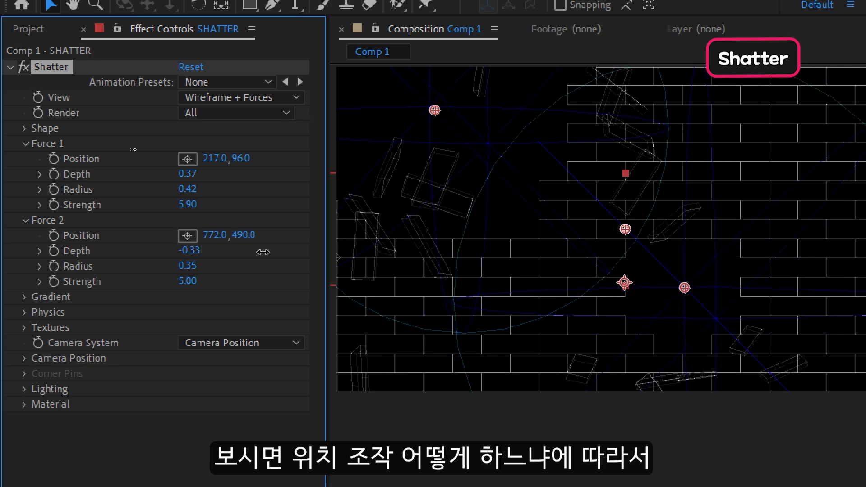
{"action": "mouse_move", "coordinate": [234, 248]}
{"action": "left_mouse_down"}
{"action": "mouse_move", "coordinate": [163, 248]}
{"action": "mouse_move", "coordinate": [354, 240]}
{"action": "mouse_move", "coordinate": [216, 239]}
{"action": "mouse_move", "coordinate": [236, 239]}
{"action": "left_mouse_up"}
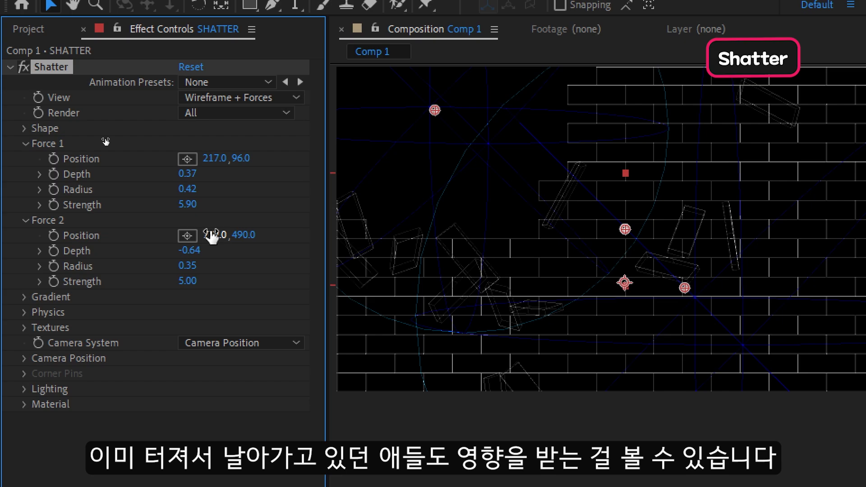
{"action": "left_click_drag", "start_coordinate": [212, 236], "coordinate": [63, 227]}
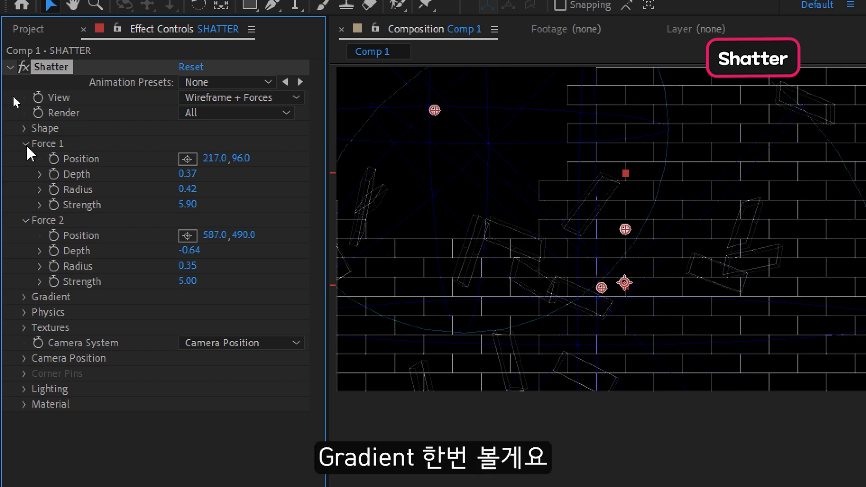
- Collapse the Force 1 and Force 2 settings and expand the Gradient settings of the Shatter effect
{"action": "left_click", "coordinate": [26, 144]}
{"action": "left_click", "coordinate": [26, 158]}
{"action": "left_click", "coordinate": [26, 174]}
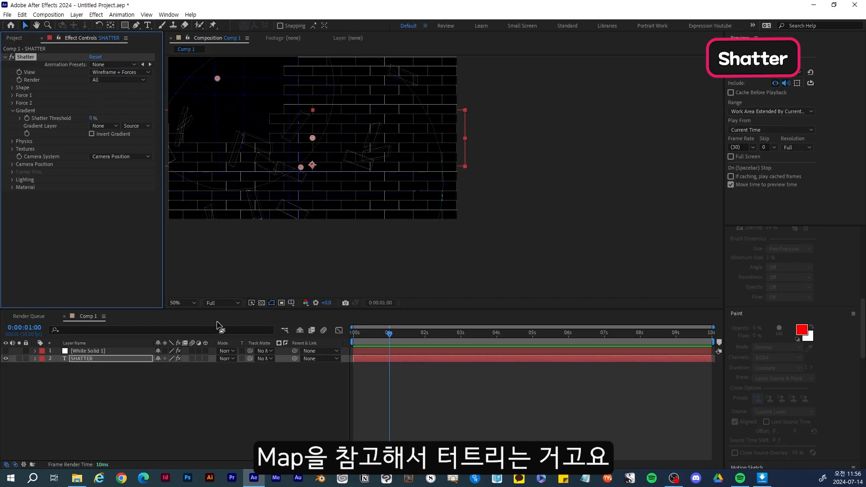
- Create a second 1280 x 720 px white solid layer and apply the Gradient Ramp effect to it
{"action": "right_click", "coordinate": [185, 417]}
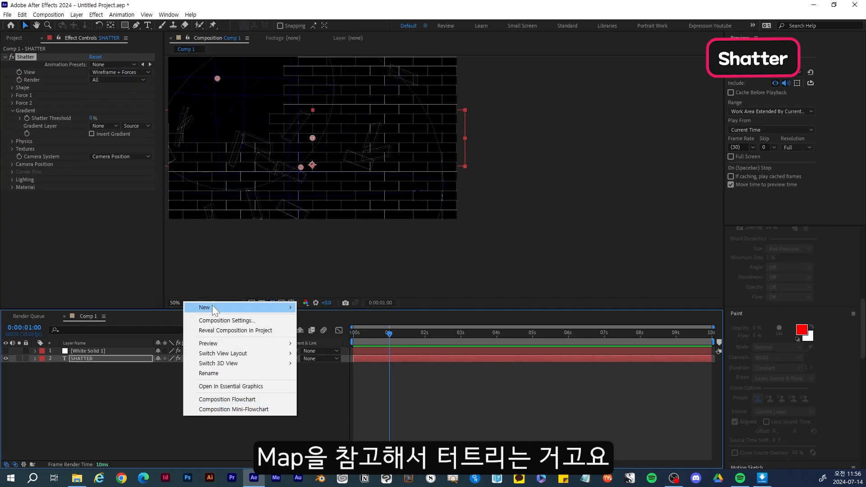
{"action": "mouse_move", "coordinate": [214, 311]}
{"action": "left_click", "coordinate": [316, 327]}
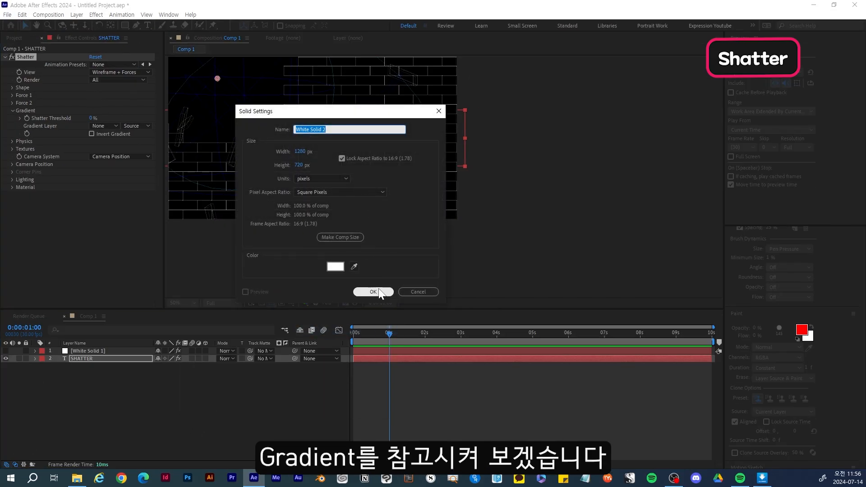
{"action": "left_click", "coordinate": [373, 292]}
{"action": "key", "text": "ctrl+space"}
{"action": "type", "text": "gra"}
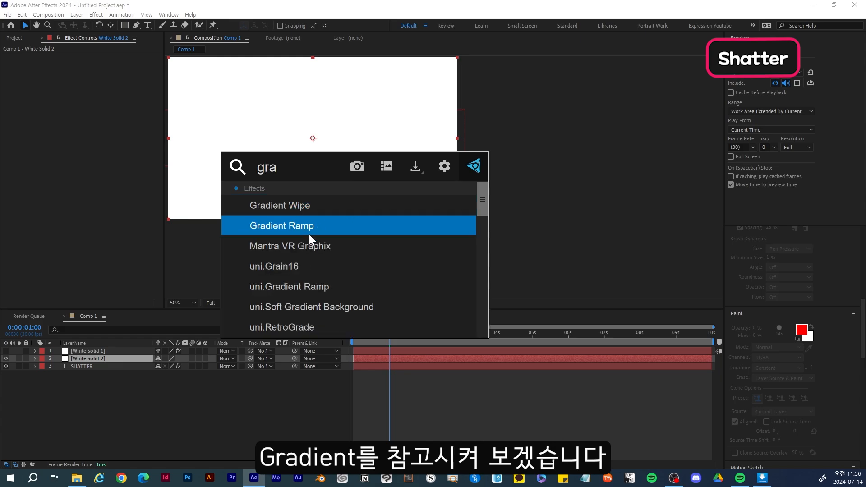
{"action": "left_click", "coordinate": [311, 226]}
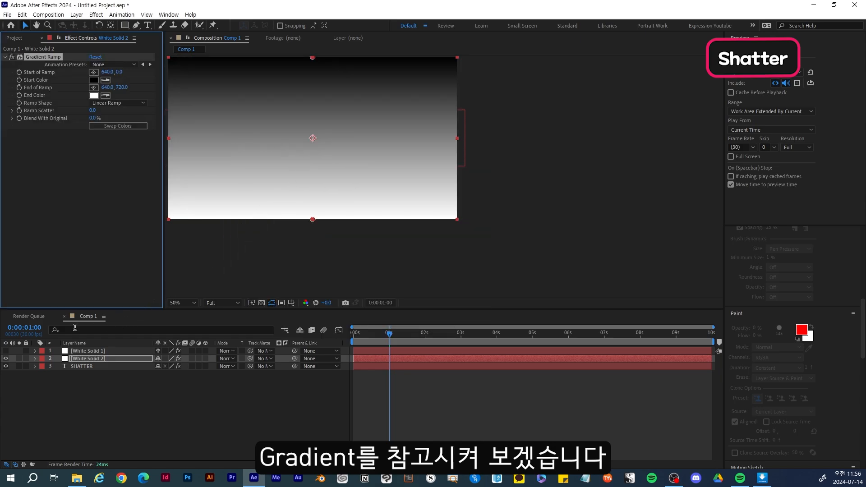
- Hide the gradient solid layer and reset the Shatter effect on the SHATTER layer
{"action": "left_click", "coordinate": [5, 358]}
{"action": "left_click", "coordinate": [94, 366]}
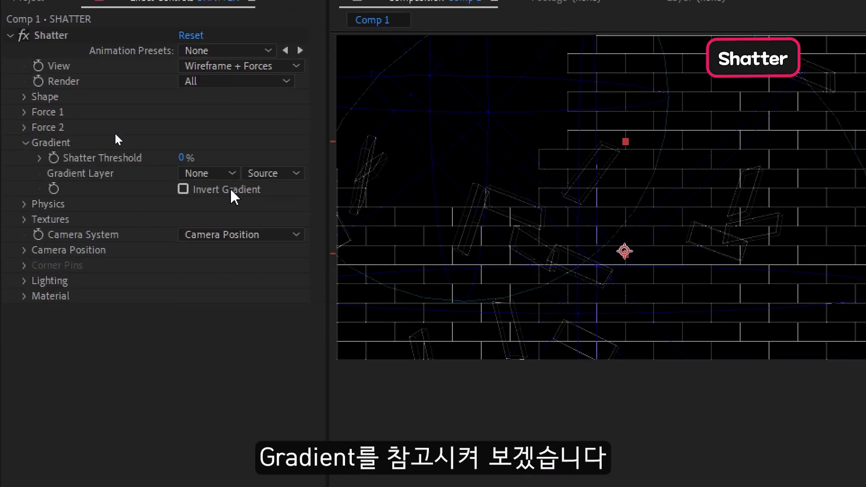
{"action": "left_click", "coordinate": [194, 36]}
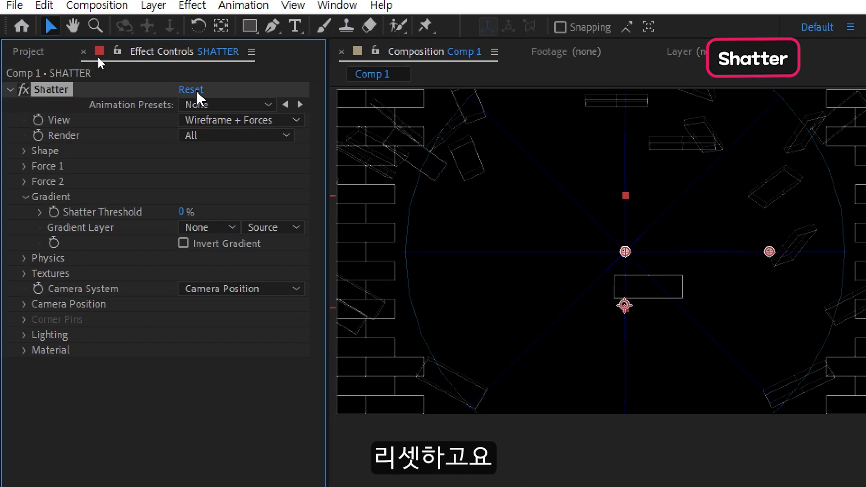
- Use White Solid 2 with its Effects & Masks as the Shatter Gradient Layer and set the Shatter Threshold to 64%
{"action": "left_click", "coordinate": [207, 174]}
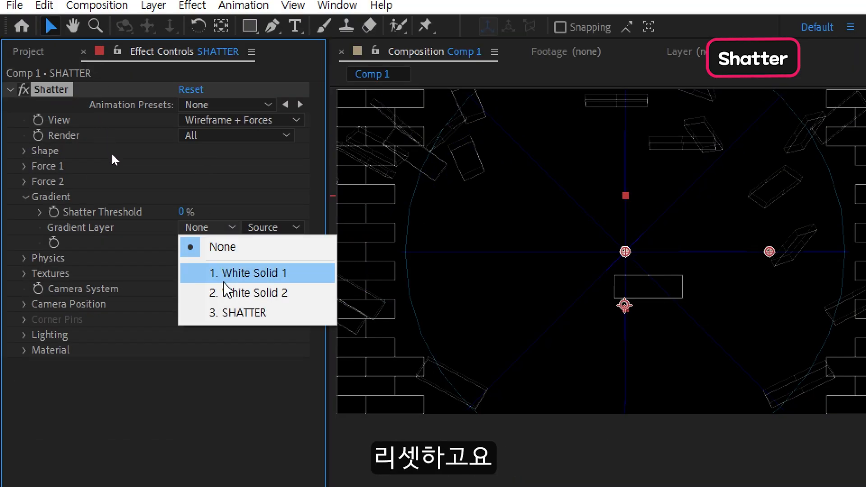
{"action": "left_click", "coordinate": [228, 291]}
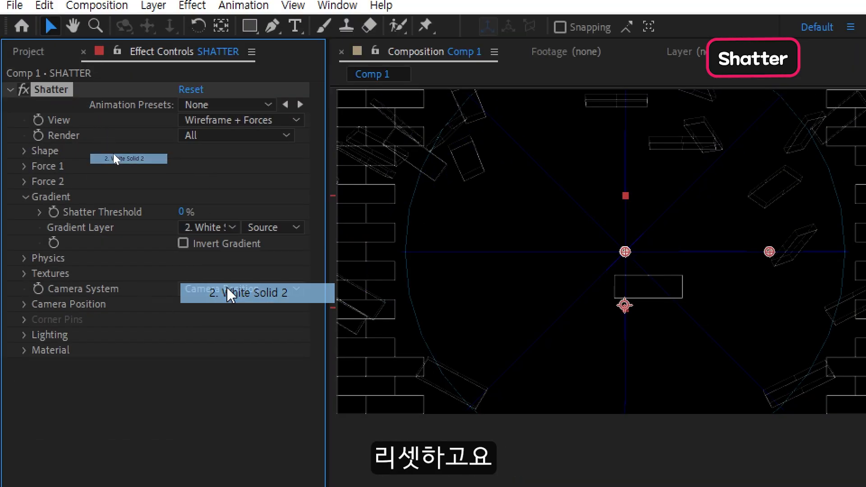
{"action": "left_click_drag", "start_coordinate": [185, 211], "coordinate": [312, 213]}
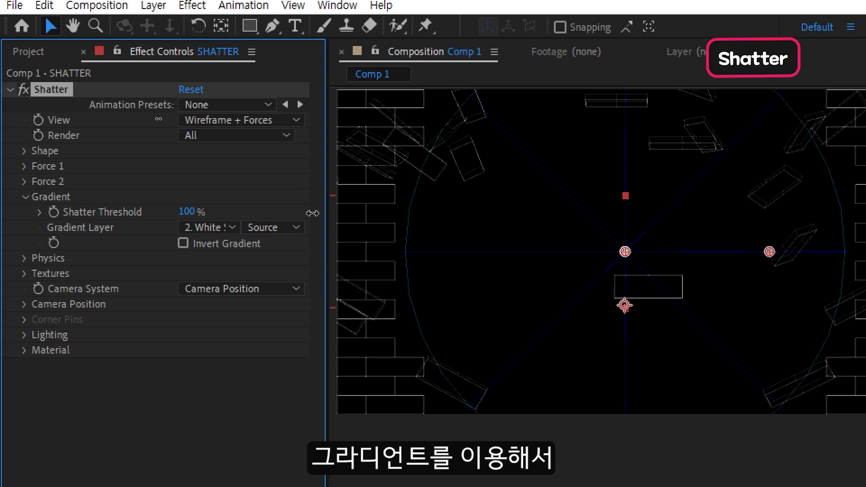
{"action": "left_click", "coordinate": [295, 227]}
{"action": "left_click", "coordinate": [294, 289]}
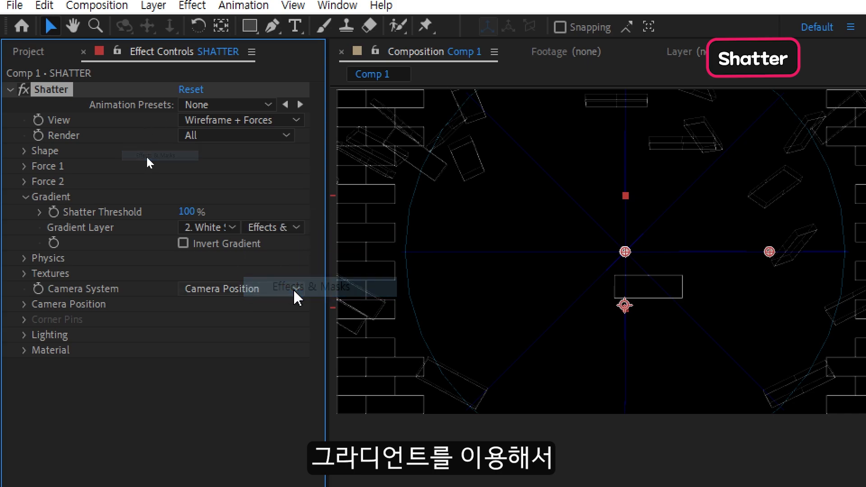
{"action": "left_click_drag", "start_coordinate": [186, 212], "coordinate": [79, 189]}
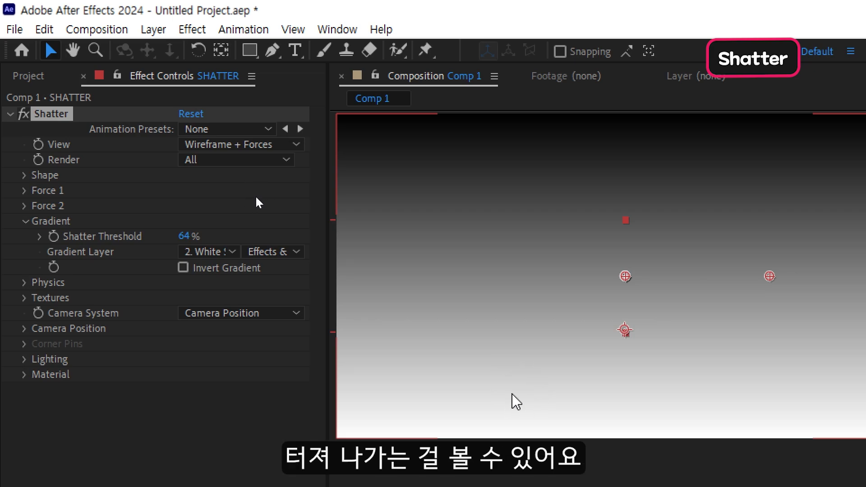
- Invert the Shatter gradient, hide the White Solid 2 layer and lower the Shatter Threshold to 27%
{"action": "left_click", "coordinate": [252, 270]}
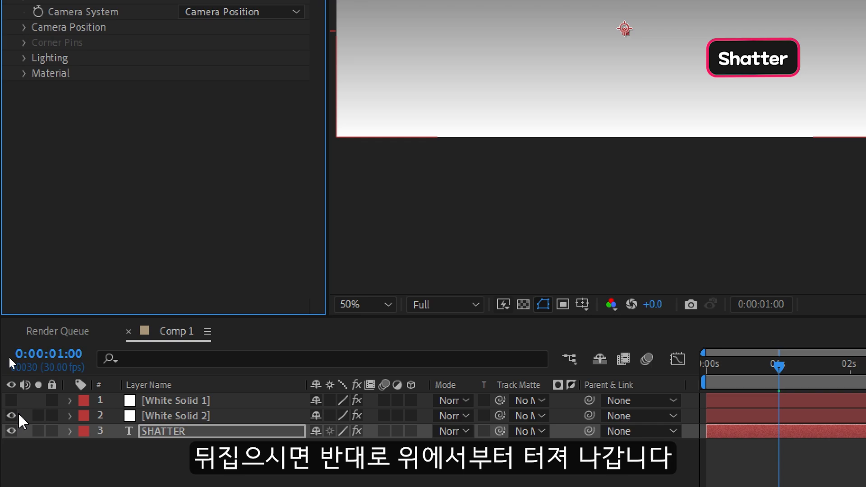
{"action": "left_click", "coordinate": [11, 415]}
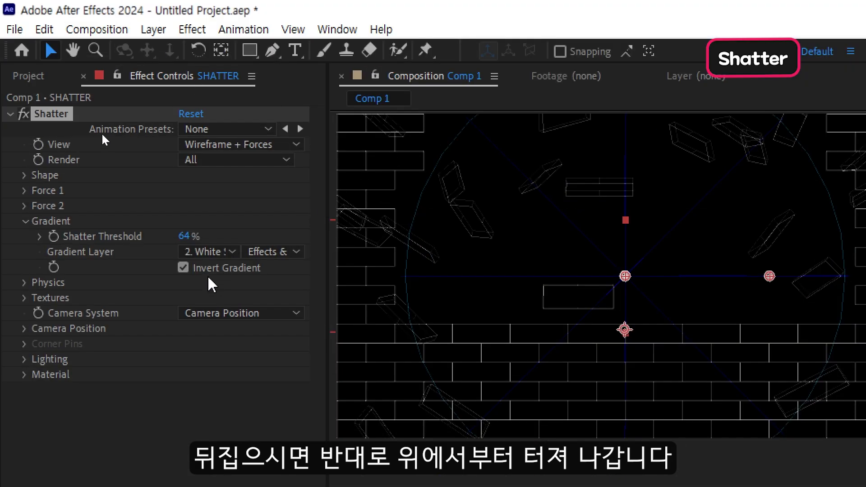
{"action": "left_click_drag", "start_coordinate": [185, 244], "coordinate": [147, 240]}
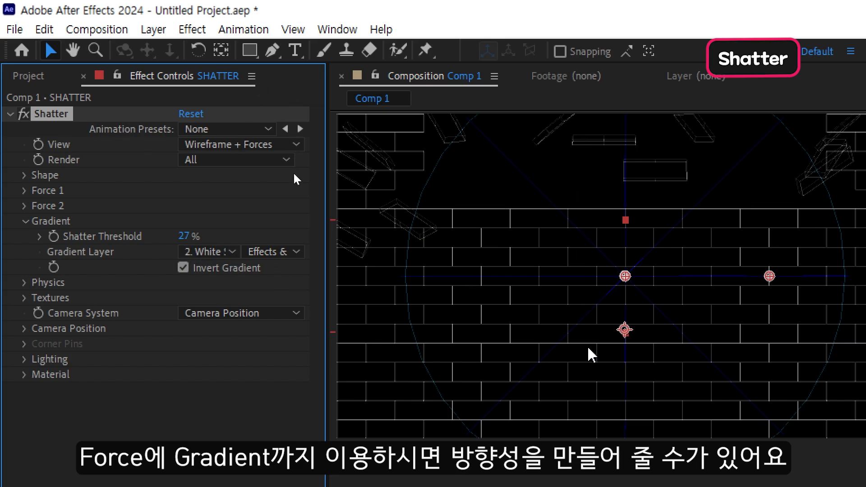
- Reset the Shatter effect, collapse its Gradient settings and expand the Physics settings
{"action": "left_click", "coordinate": [192, 114]}
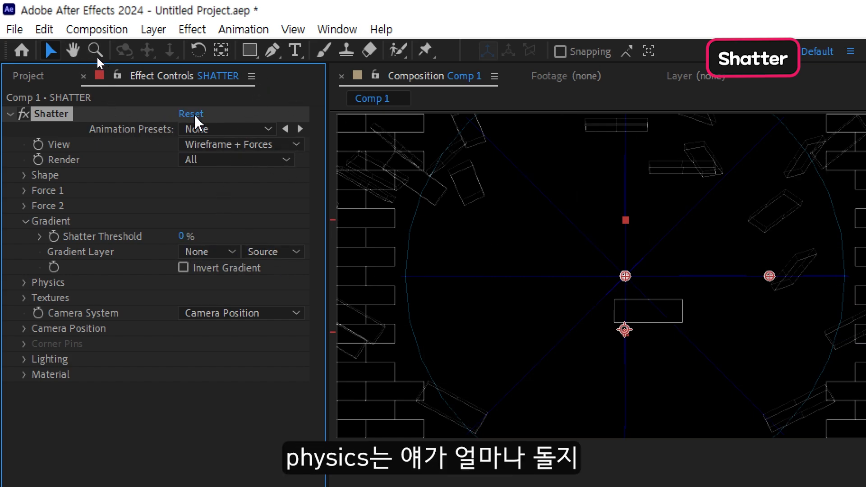
{"action": "left_click", "coordinate": [26, 221]}
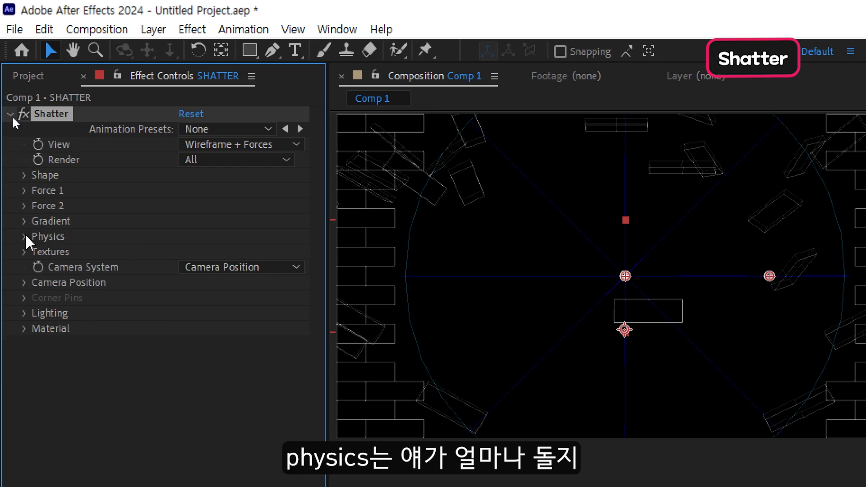
{"action": "left_click", "coordinate": [26, 236]}
- Vary the Physics Rotation Speed with the Tumble Axis set to None and to X, ending at 1.00
{"action": "left_click_drag", "start_coordinate": [190, 252], "coordinate": [243, 232]}
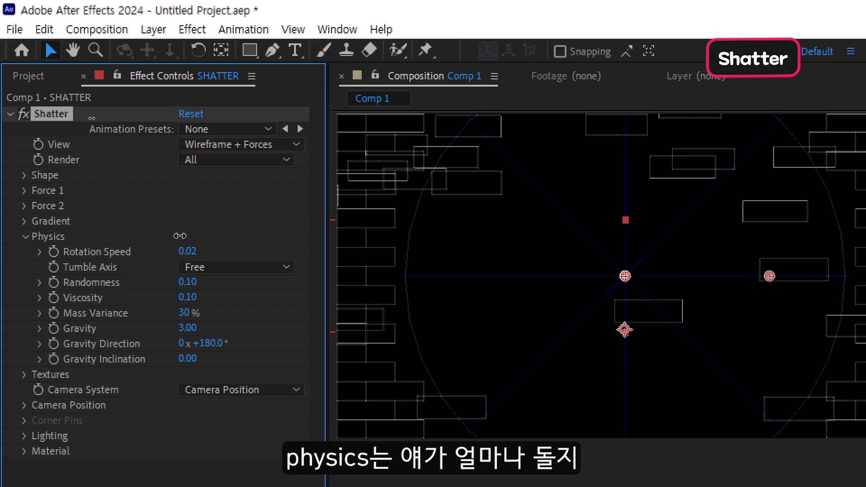
{"action": "left_click_drag", "start_coordinate": [179, 236], "coordinate": [222, 234]}
{"action": "left_click", "coordinate": [228, 271]}
{"action": "left_click", "coordinate": [188, 260]}
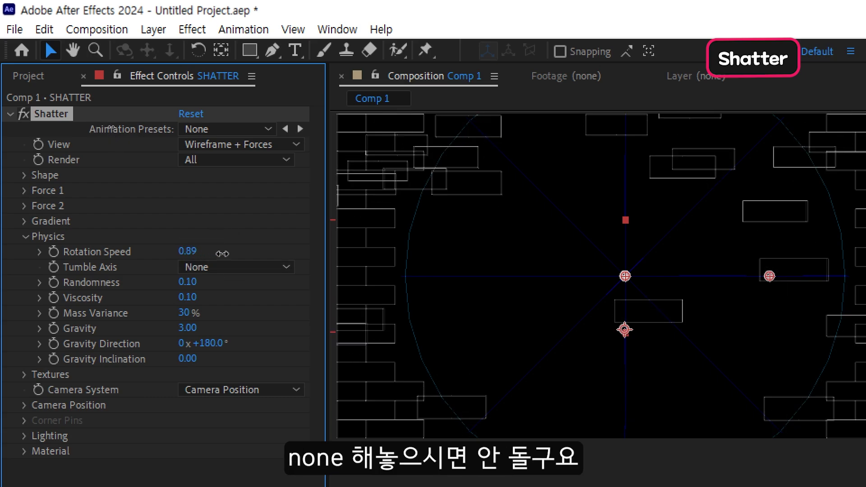
{"action": "left_click", "coordinate": [205, 267]}
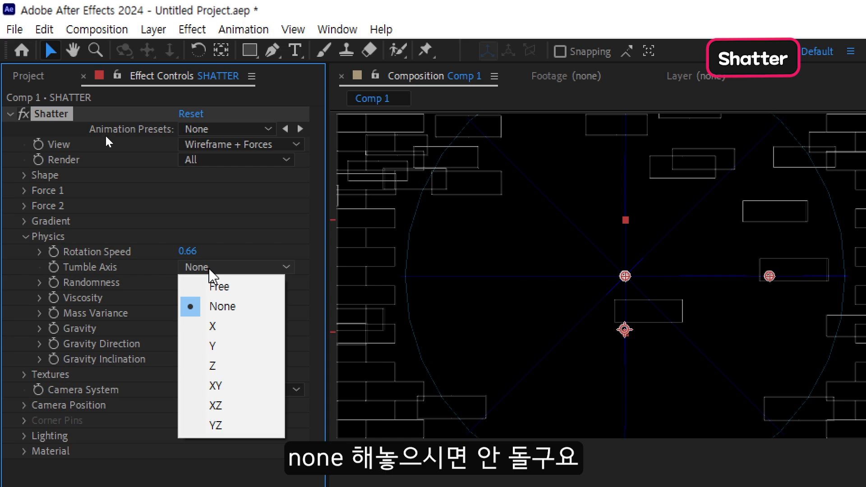
{"action": "left_click", "coordinate": [224, 326]}
{"action": "left_click_drag", "start_coordinate": [194, 256], "coordinate": [228, 250]}
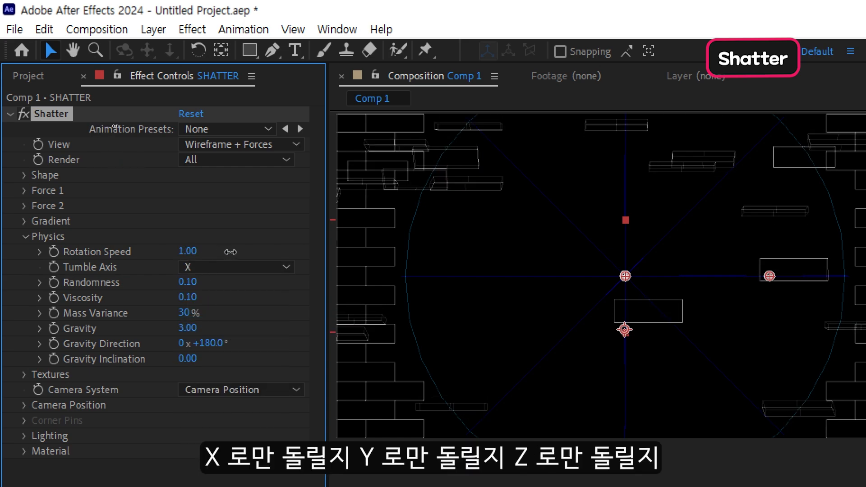
- Try the Tumble Axis Y with Rotation Speed 0.38, and the Tumble Axis Z with Rotation Speed 1.00
{"action": "left_click", "coordinate": [226, 268]}
{"action": "left_click", "coordinate": [231, 346]}
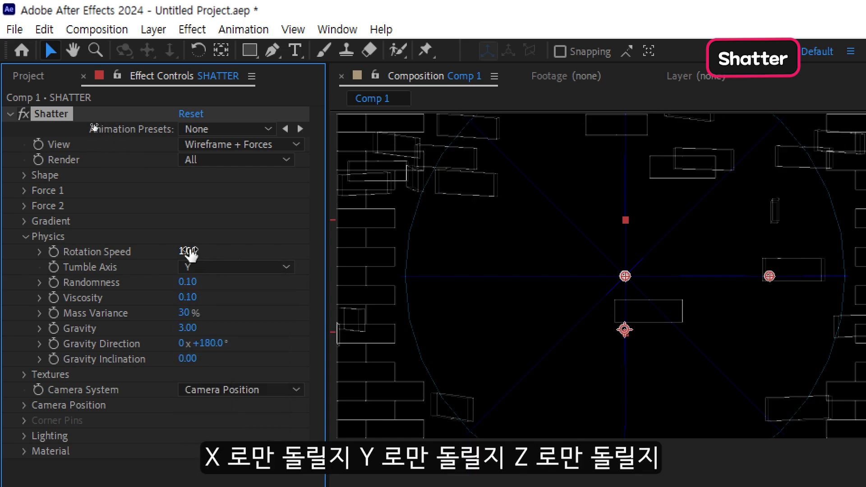
{"action": "mouse_move", "coordinate": [187, 251]}
{"action": "left_mouse_down"}
{"action": "mouse_move", "coordinate": [172, 251]}
{"action": "mouse_move", "coordinate": [181, 251]}
{"action": "mouse_move", "coordinate": [180, 263]}
{"action": "left_mouse_up"}
{"action": "left_click", "coordinate": [183, 266]}
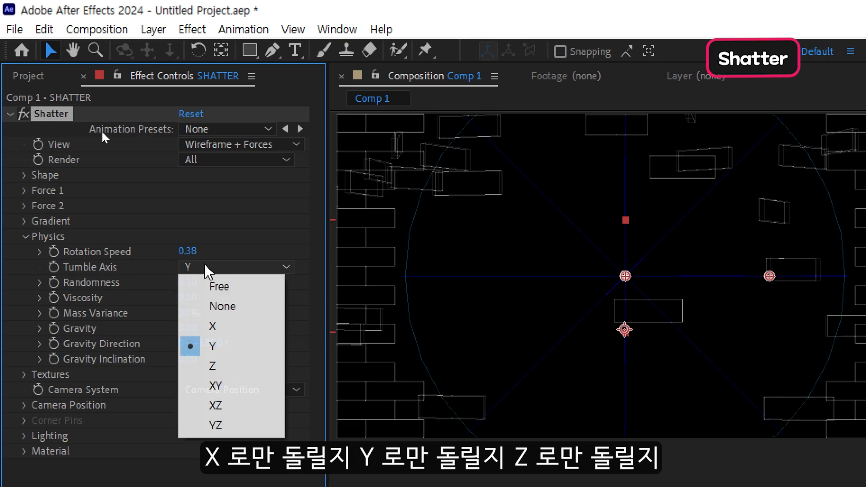
{"action": "left_click", "coordinate": [231, 363]}
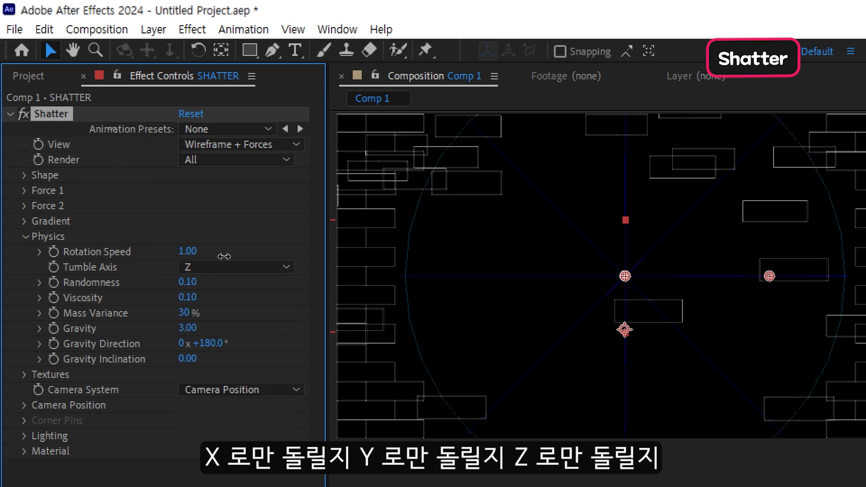
{"action": "mouse_move", "coordinate": [173, 251]}
{"action": "left_mouse_down"}
{"action": "mouse_move", "coordinate": [247, 255]}
{"action": "mouse_move", "coordinate": [176, 252]}
{"action": "left_mouse_up"}
- Try the Tumble Axis XZ with Rotation Speed 0.58, and vary the Rotation Speed with the Tumble Axis YZ
{"action": "left_click", "coordinate": [237, 267]}
{"action": "left_click", "coordinate": [234, 383]}
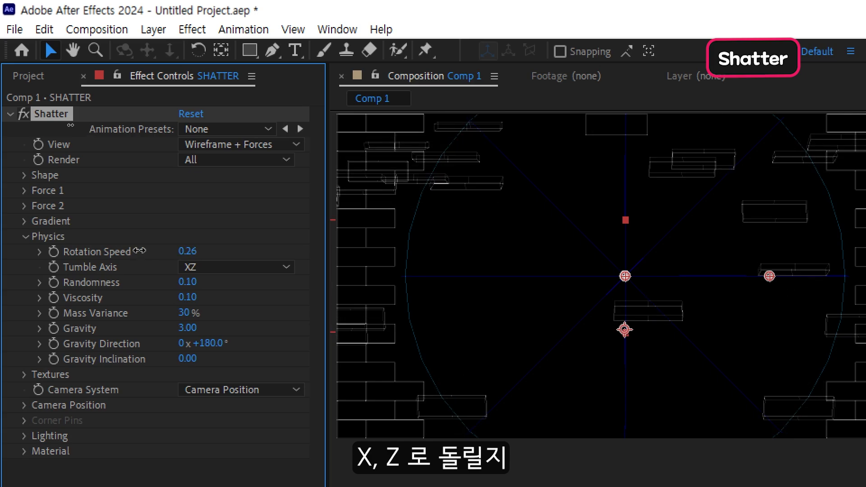
{"action": "left_click_drag", "start_coordinate": [139, 251], "coordinate": [176, 251]}
{"action": "left_click", "coordinate": [248, 273]}
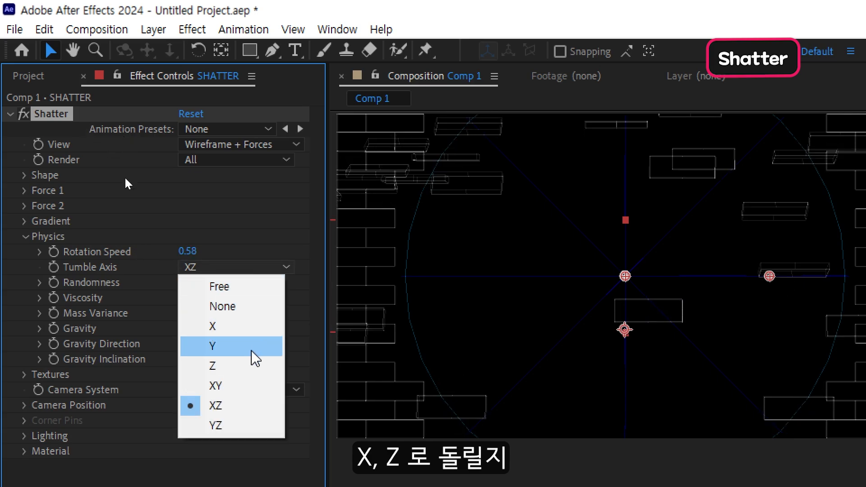
{"action": "left_click", "coordinate": [230, 424]}
{"action": "left_click_drag", "start_coordinate": [185, 252], "coordinate": [157, 248]}
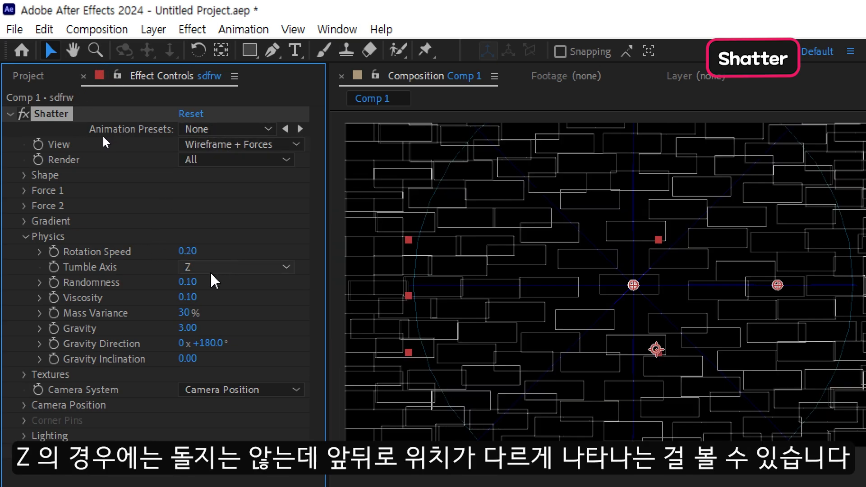
- Vary the Randomness with Tumble Axis Z and Y, and set the Tumble Axis to Free with Rotation Speed 0.39
{"action": "left_click_drag", "start_coordinate": [185, 283], "coordinate": [260, 290]}
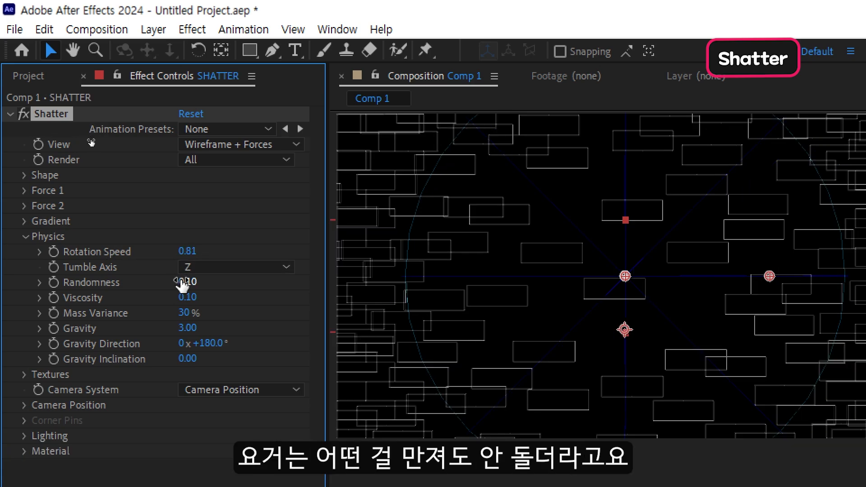
{"action": "left_click_drag", "start_coordinate": [185, 280], "coordinate": [261, 283]}
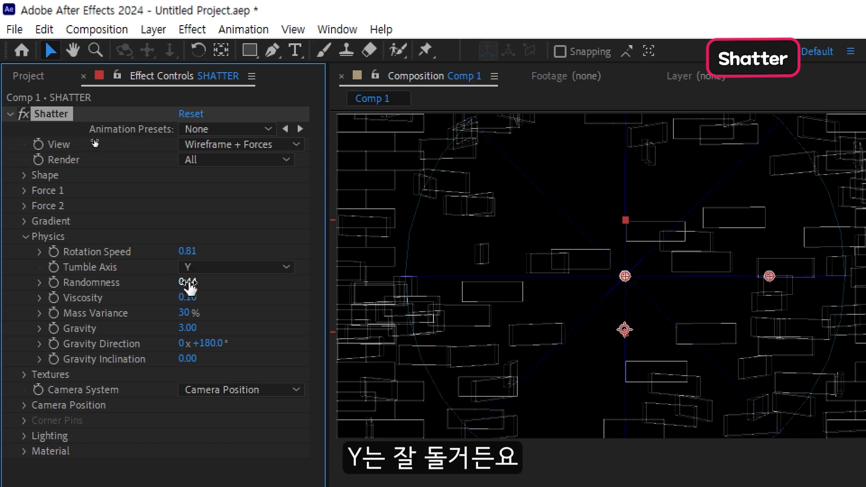
{"action": "left_click_drag", "start_coordinate": [183, 258], "coordinate": [216, 255]}
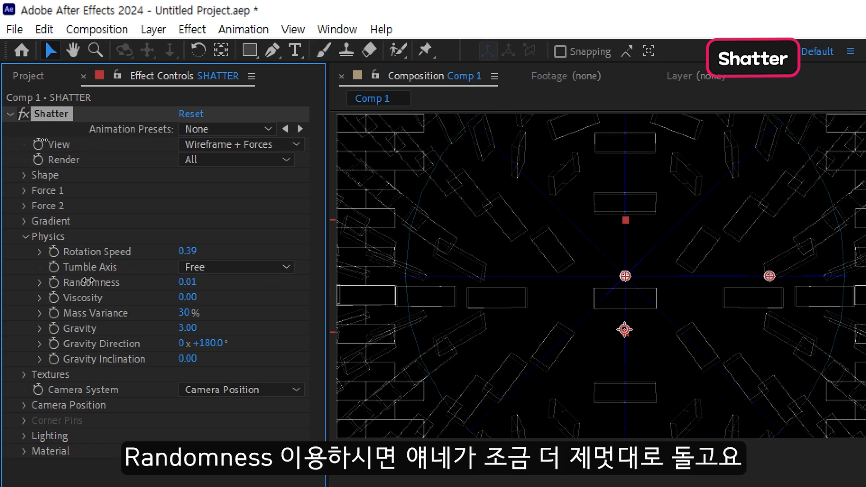
- Lower the Randomness to 0.00 and raise the Viscosity to 0.76 in the Physics settings
{"action": "left_click_drag", "start_coordinate": [88, 280], "coordinate": [113, 283]}
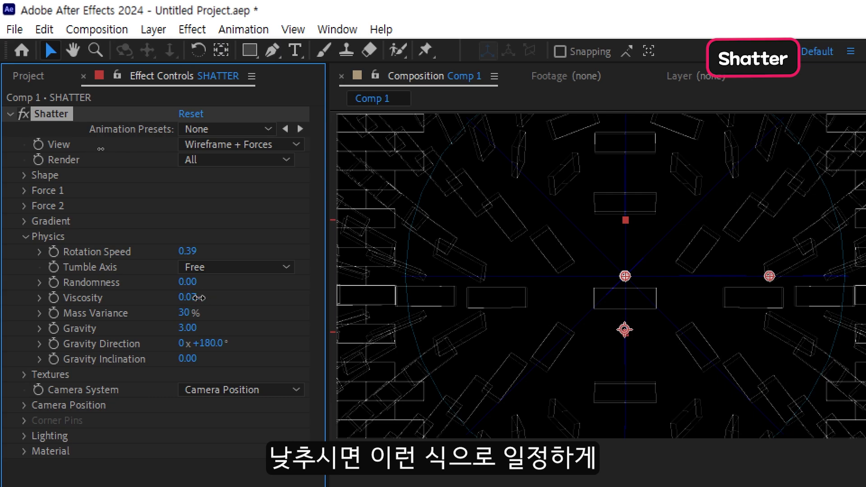
{"action": "left_click_drag", "start_coordinate": [198, 298], "coordinate": [296, 300]}
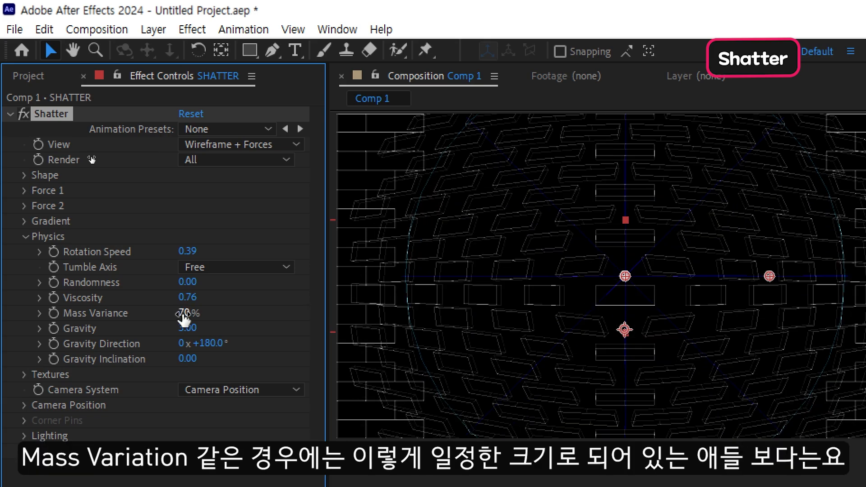
- Set the Shatter Shape Pattern to Custom and choose a layer as the Custom Shatter Map
{"action": "left_click", "coordinate": [25, 176]}
{"action": "left_click", "coordinate": [189, 191]}
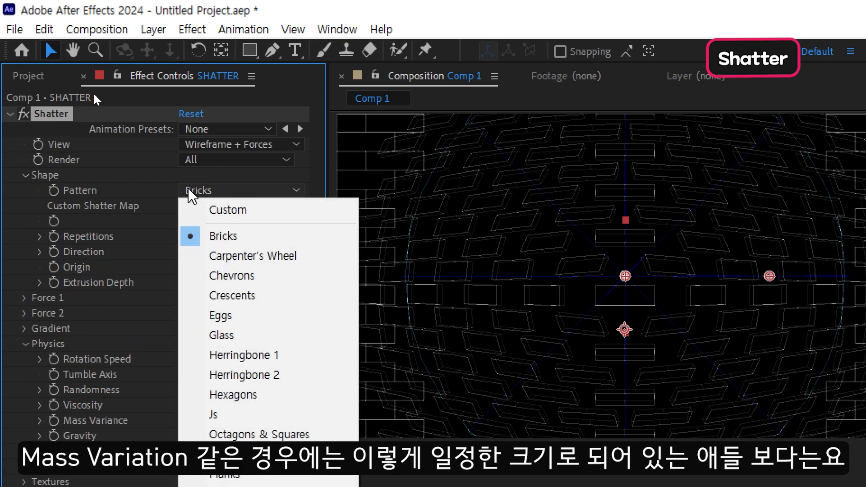
{"action": "left_click", "coordinate": [227, 209]}
{"action": "left_click", "coordinate": [194, 206]}
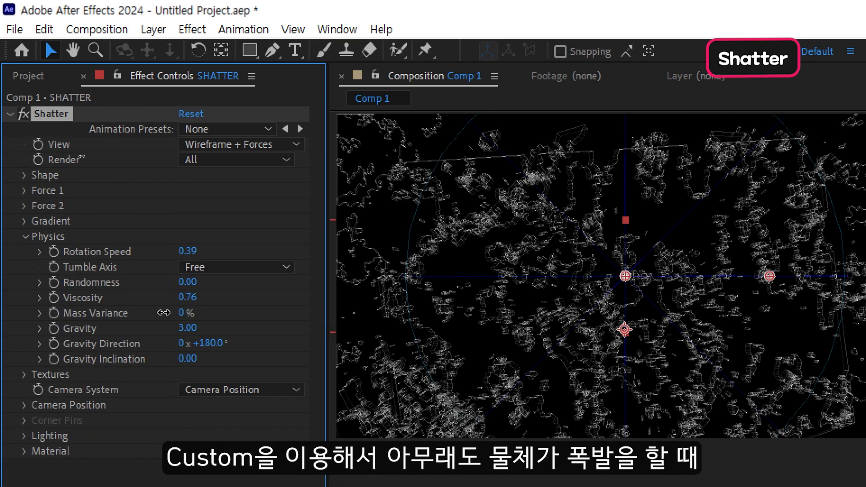
- Compare the shatter at Mass Variance 30% and 0% with a playback preview, and set the Mass Variance to 100%
{"action": "left_click_drag", "start_coordinate": [165, 312], "coordinate": [164, 312]}
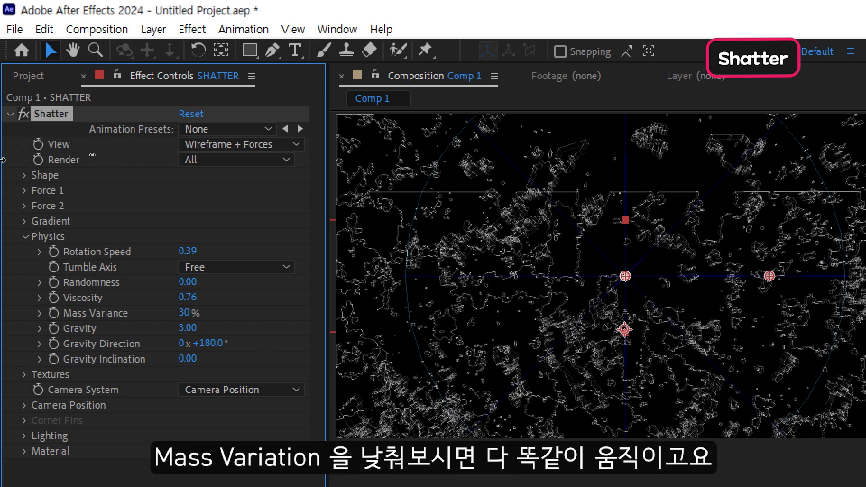
{"action": "left_click_drag", "start_coordinate": [184, 312], "coordinate": [93, 307]}
{"action": "key", "text": "space"}
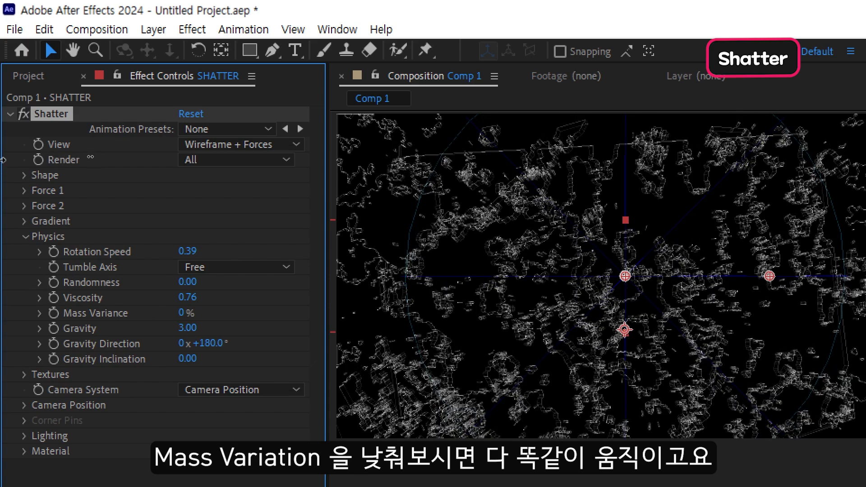
{"action": "left_click_drag", "start_coordinate": [185, 313], "coordinate": [298, 316]}
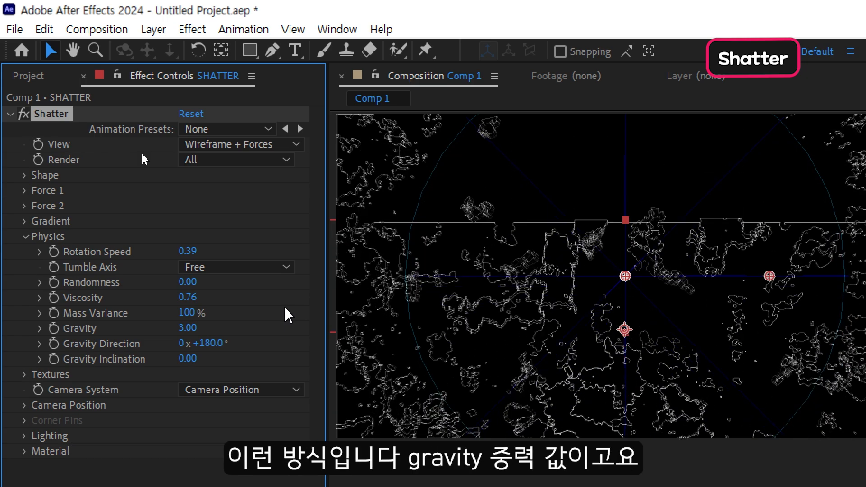
- Set the Gravity to 1.40 and the Gravity Direction to 282°, and preview the shatter animation
{"action": "left_click_drag", "start_coordinate": [181, 326], "coordinate": [144, 325]}
{"action": "left_click_drag", "start_coordinate": [205, 345], "coordinate": [325, 321]}
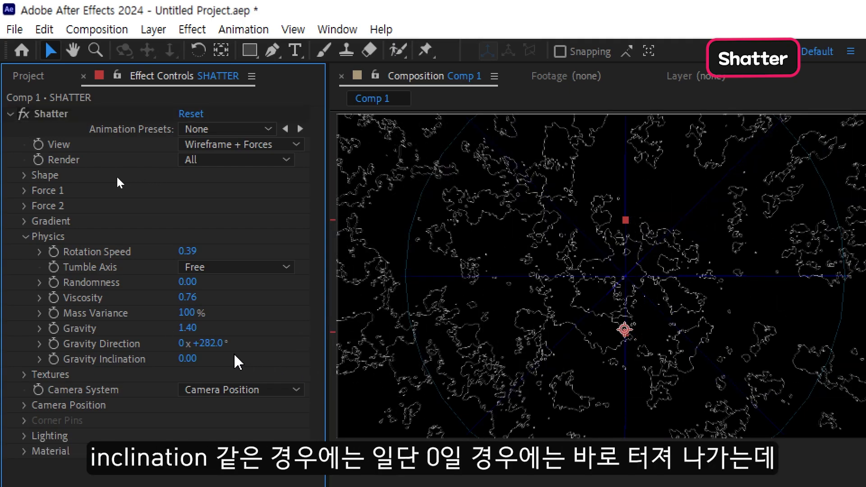
{"action": "key", "text": "space"}
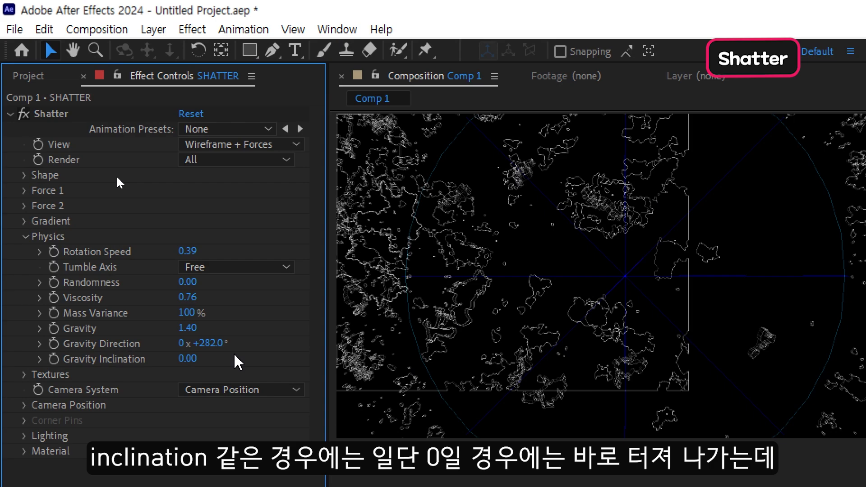
{"action": "key", "text": "space"}
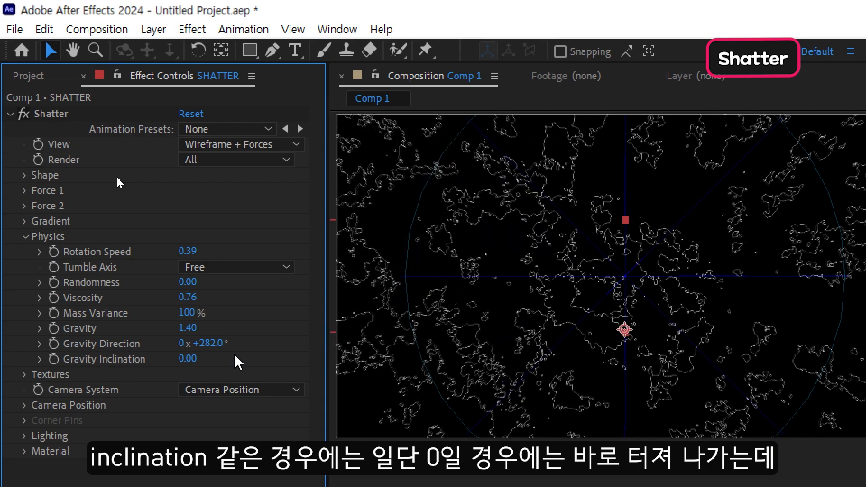
- Set the Gravity Inclination to 45 and preview the shatter animation
{"action": "left_click", "coordinate": [187, 358]}
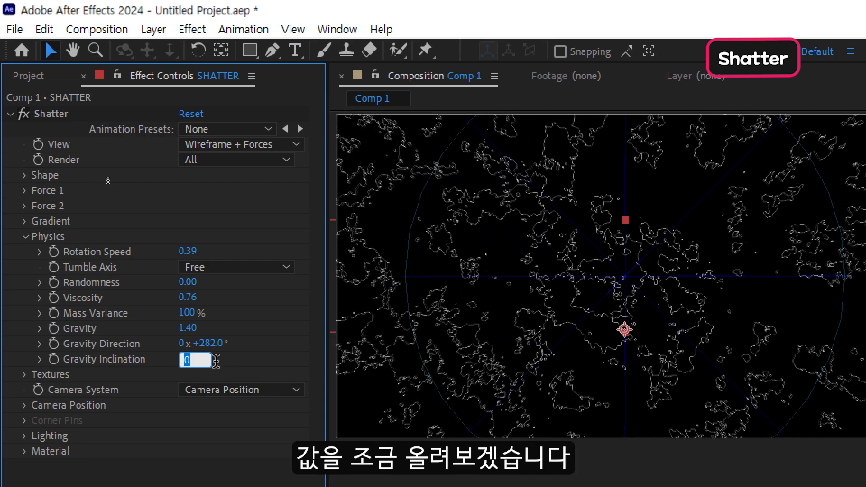
{"action": "type", "text": "45"}
{"action": "key", "text": "Return"}
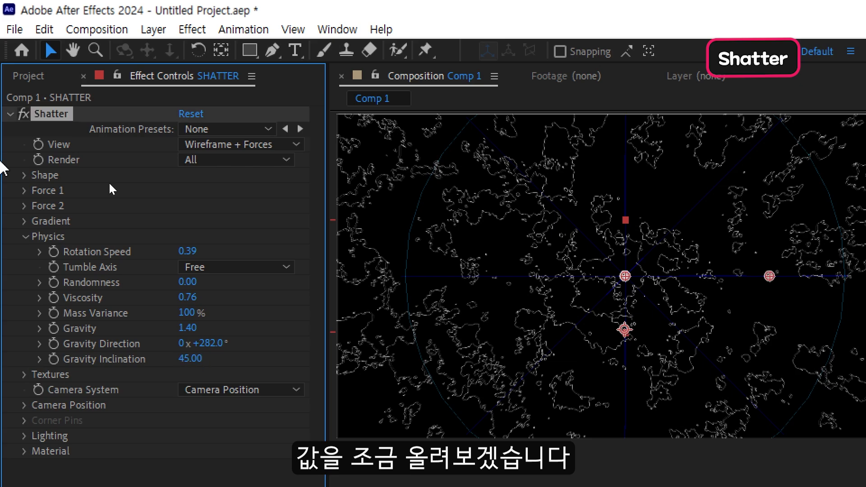
{"action": "key", "text": "space"}
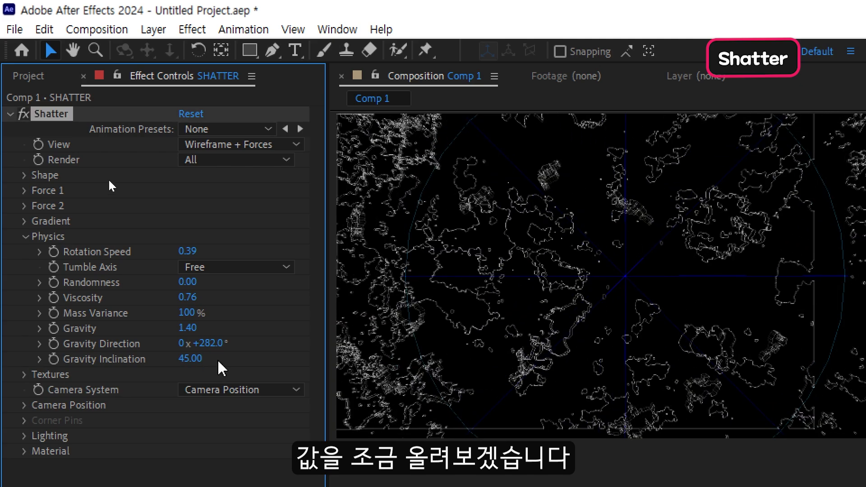
{"action": "key", "text": "space"}
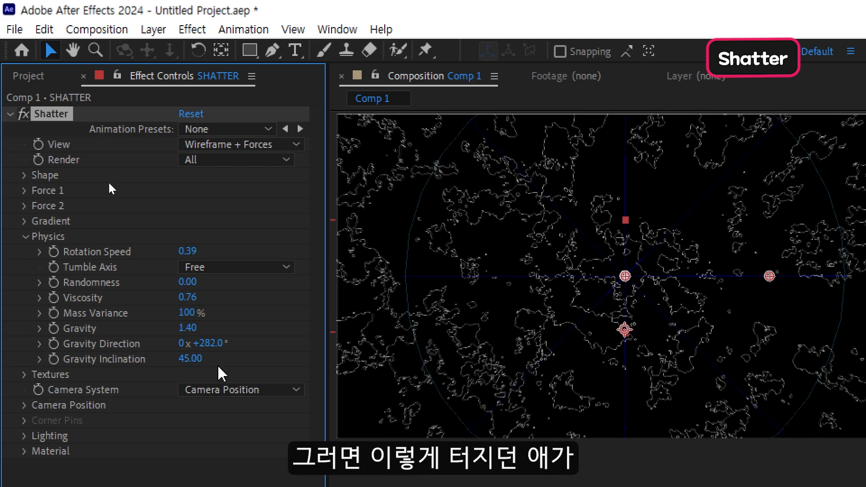
{"action": "left_click_drag", "start_coordinate": [434, 216], "coordinate": [336, 347]}
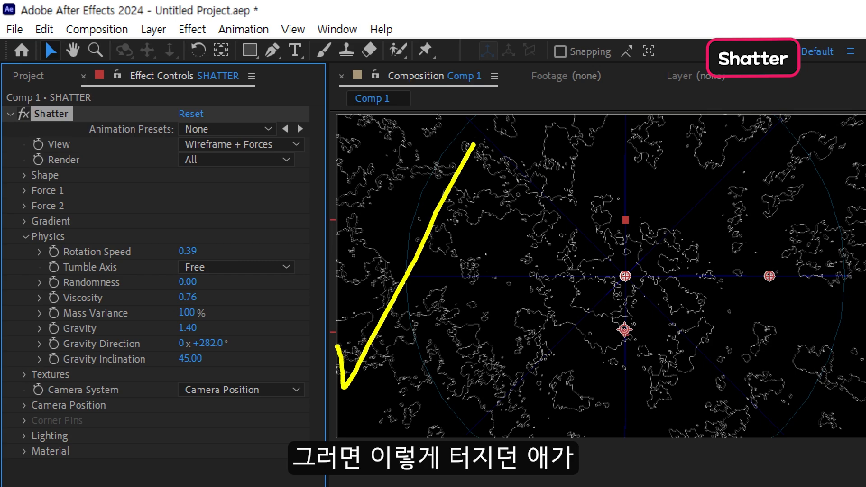
{"action": "mouse_move", "coordinate": [410, 139]}
{"action": "left_mouse_down"}
{"action": "mouse_move", "coordinate": [316, 226]}
{"action": "mouse_move", "coordinate": [271, 344]}
{"action": "mouse_move", "coordinate": [244, 327]}
{"action": "left_mouse_up"}
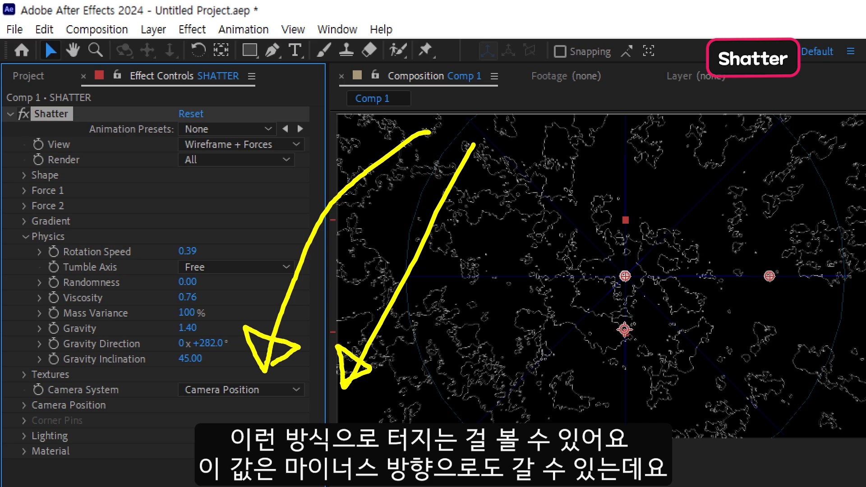
- Set the Gravity Inclination to -45 and preview the shatter animation
{"action": "left_click", "coordinate": [190, 358]}
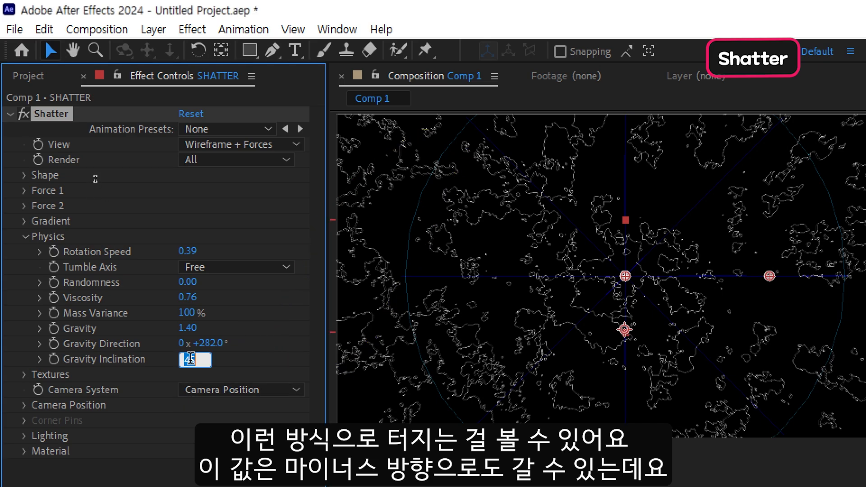
{"action": "type", "text": "-45"}
{"action": "key", "text": "Return"}
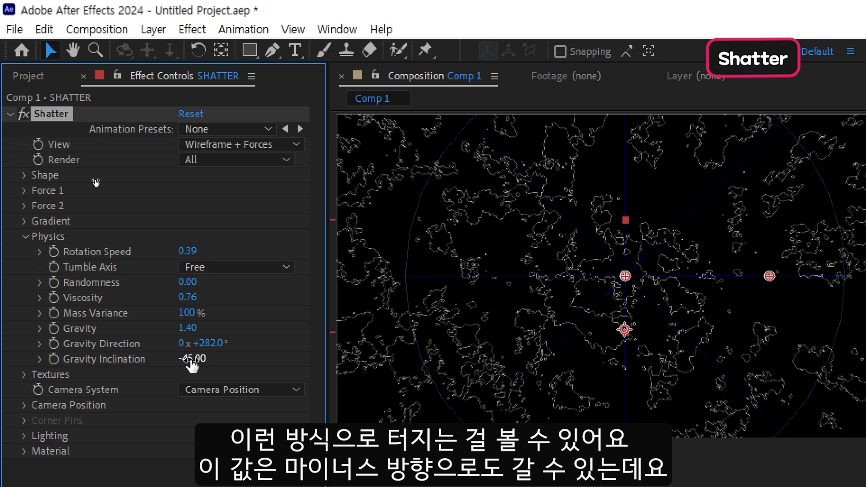
{"action": "key", "text": "space"}
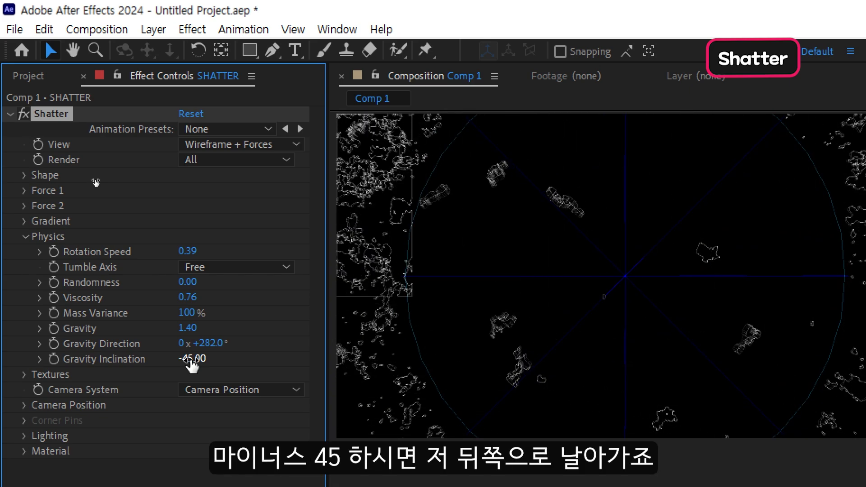
{"action": "key", "text": "space"}
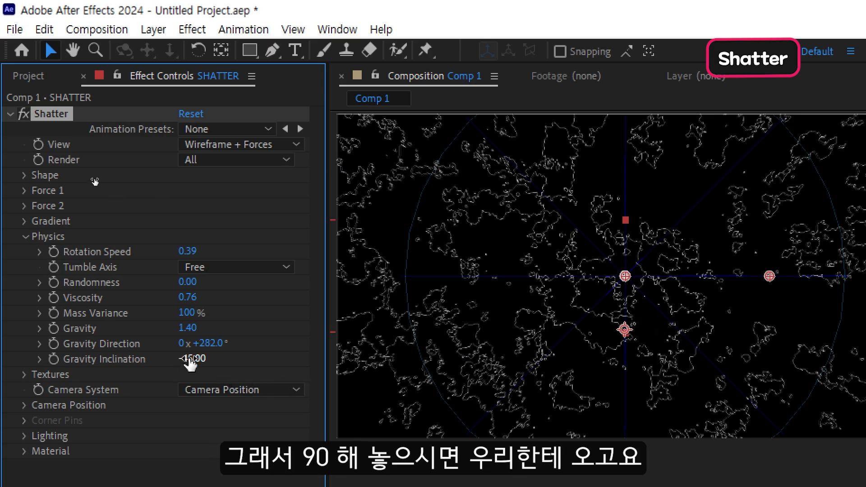
- Preview the shatter at Gravity Inclination 90 and -90, and set the value back to -45
{"action": "key", "text": "space"}
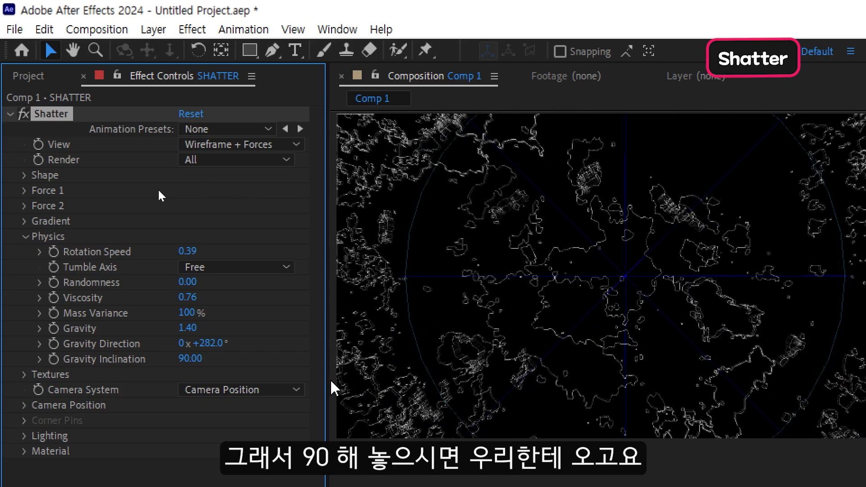
{"action": "key", "text": "space"}
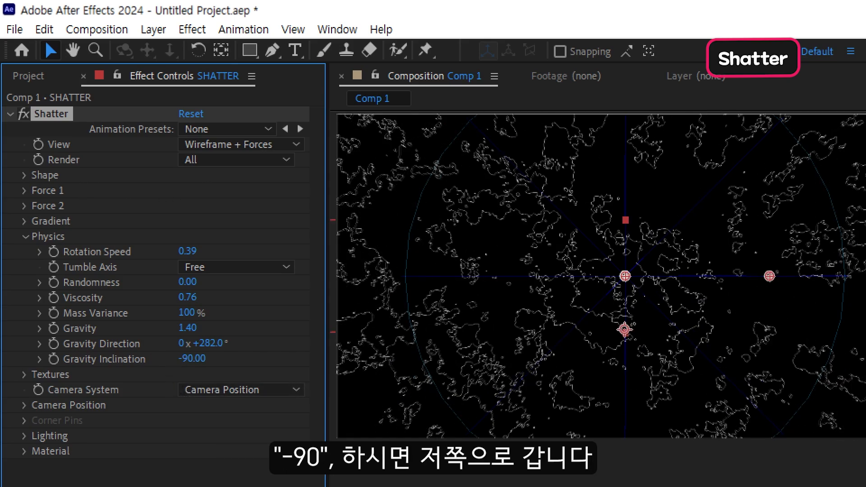
{"action": "key", "text": "space"}
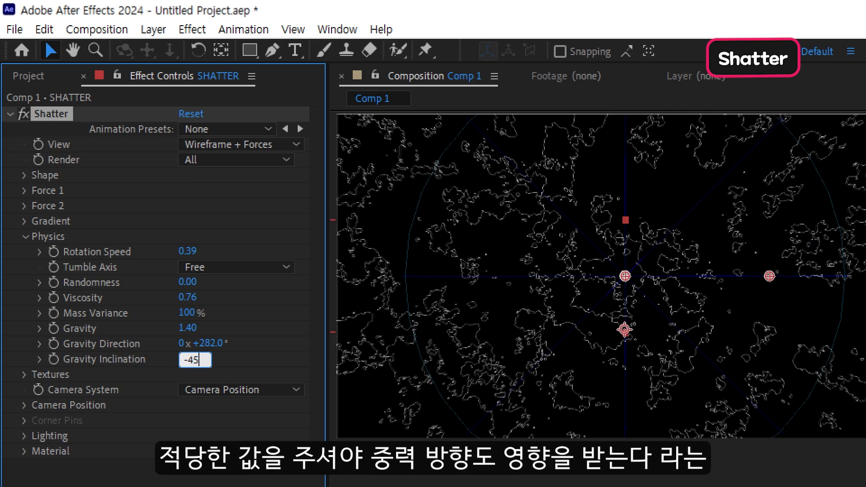
{"action": "key", "text": "Return"}
{"action": "key", "text": "space"}
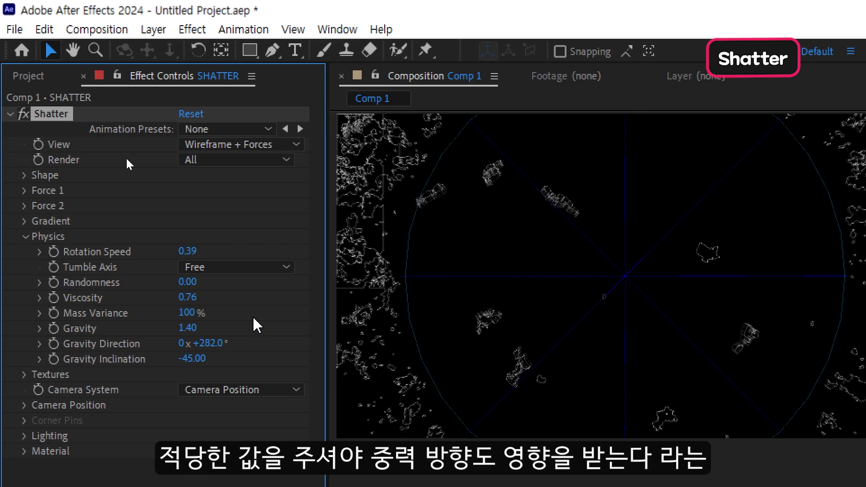
- Expand the Textures settings, set the View to Rendered, and preview the text partly shattered
{"action": "left_click", "coordinate": [25, 236]}
{"action": "left_click", "coordinate": [25, 252]}
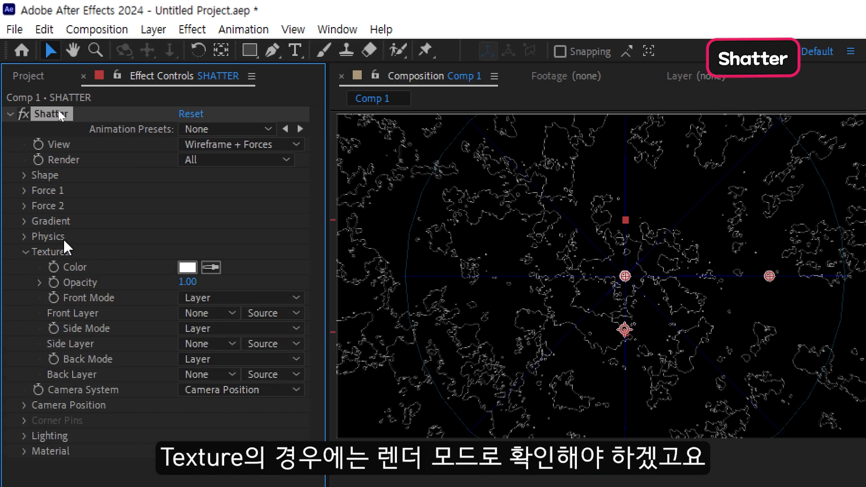
{"action": "left_click", "coordinate": [246, 145]}
{"action": "left_click", "coordinate": [243, 163]}
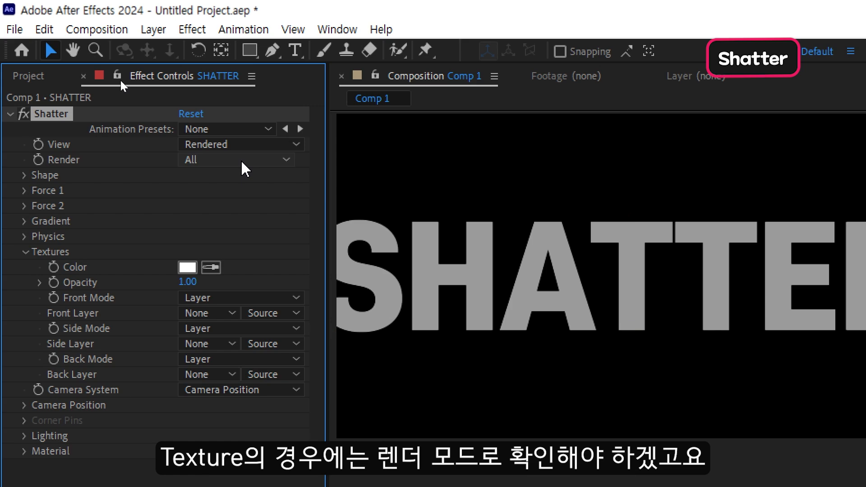
{"action": "key", "text": "space"}
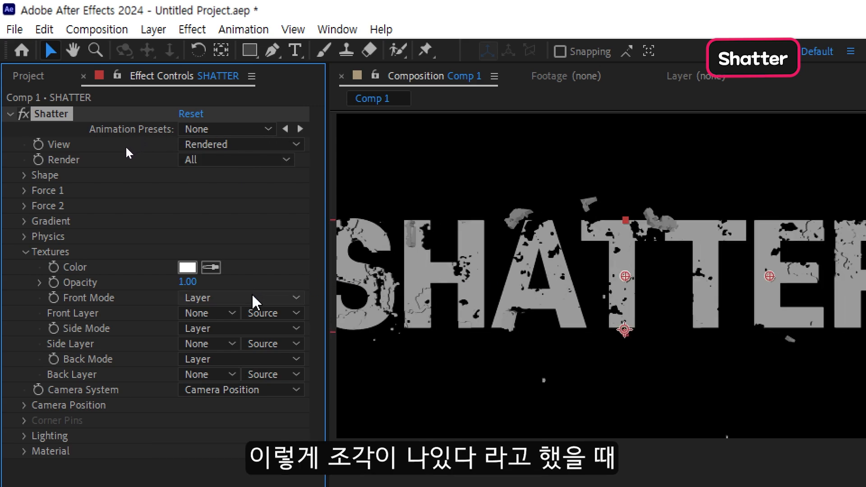
- Try White Solid 1, White Solid 2 and SHATTER as the Front Layer with Effects & Masks, and return it to None
{"action": "left_click", "coordinate": [229, 315]}
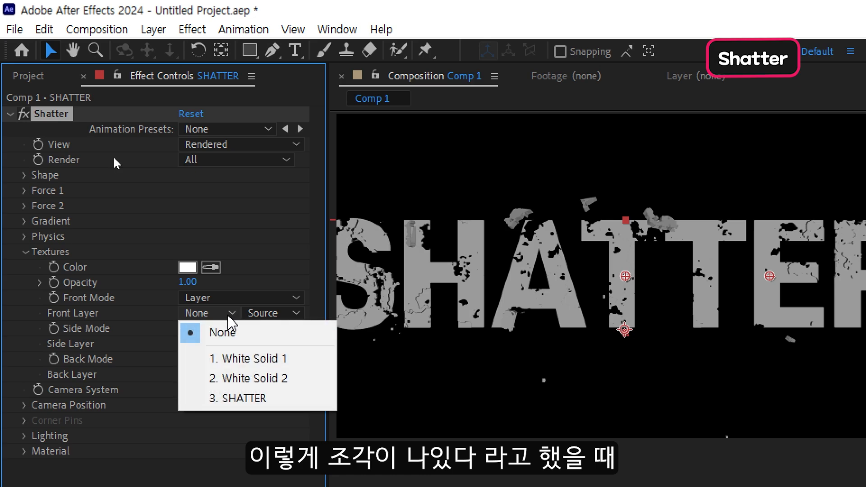
{"action": "left_click", "coordinate": [272, 313]}
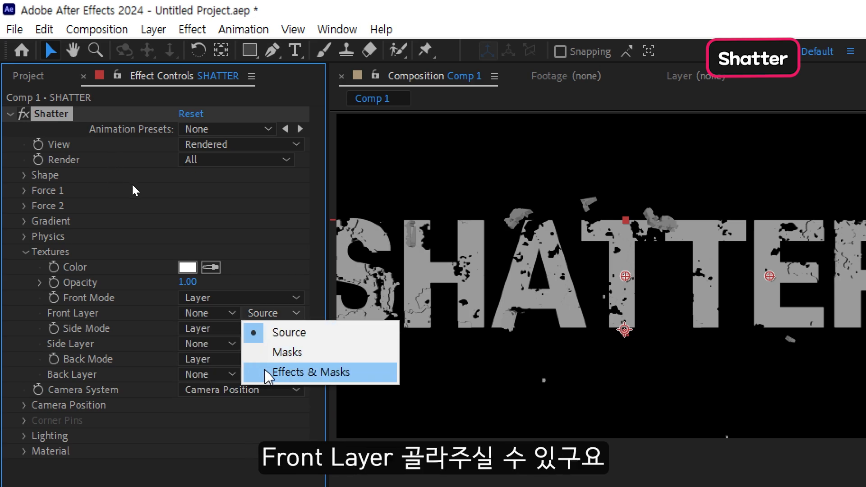
{"action": "left_click", "coordinate": [269, 371]}
{"action": "left_click", "coordinate": [214, 313]}
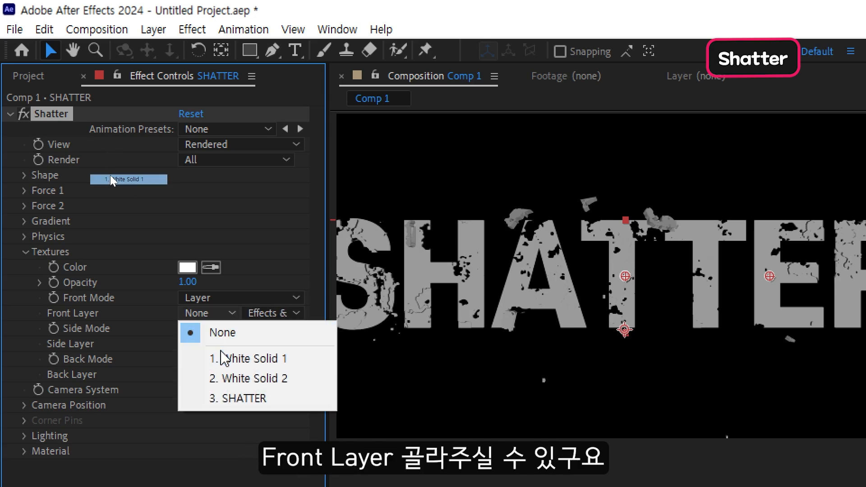
{"action": "left_click", "coordinate": [224, 358]}
{"action": "left_click", "coordinate": [228, 313]}
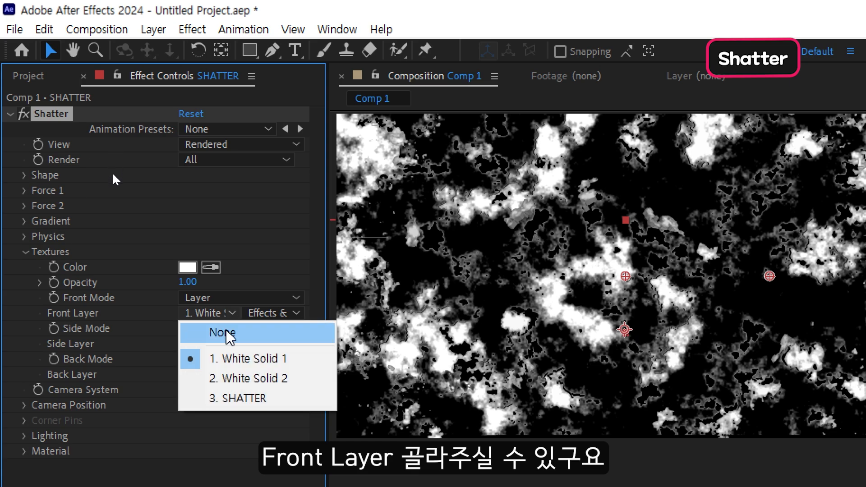
{"action": "left_click", "coordinate": [228, 377]}
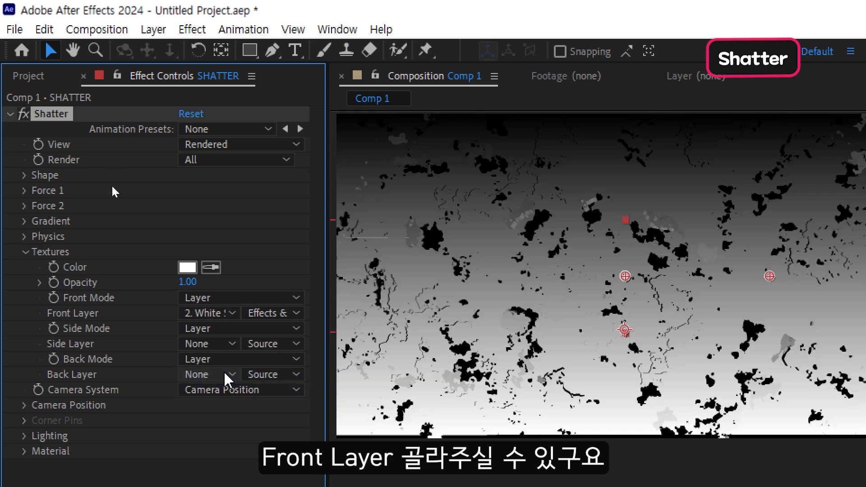
{"action": "left_click", "coordinate": [228, 313]}
{"action": "left_click", "coordinate": [221, 398]}
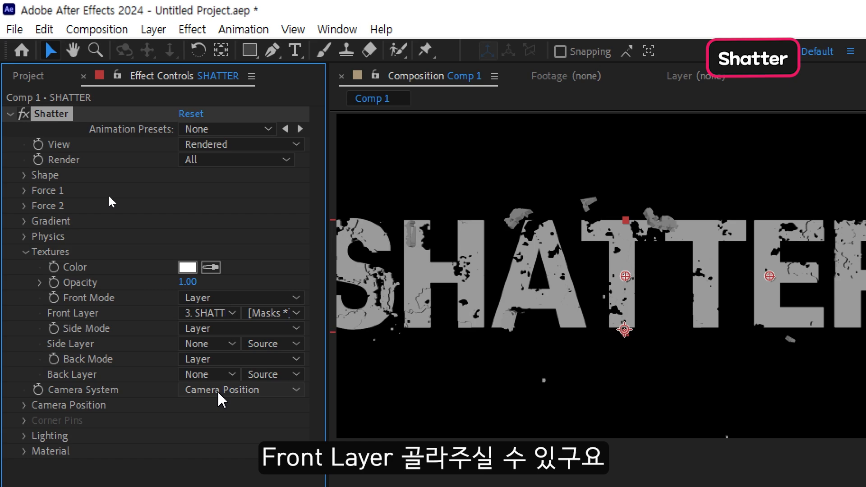
{"action": "left_click", "coordinate": [211, 313]}
{"action": "left_click", "coordinate": [211, 332]}
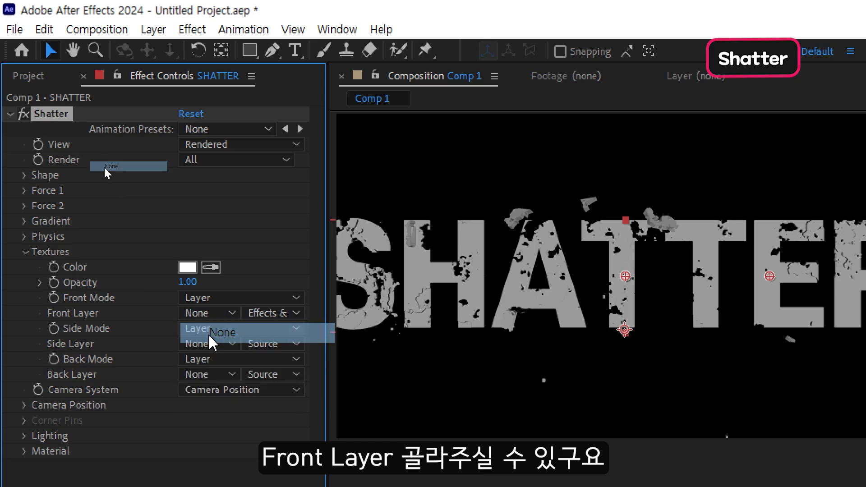
- Set the Front Mode to Tinted Layer with White Solid 2 as the Front Layer, and change the texture color to red
{"action": "left_click", "coordinate": [219, 298]}
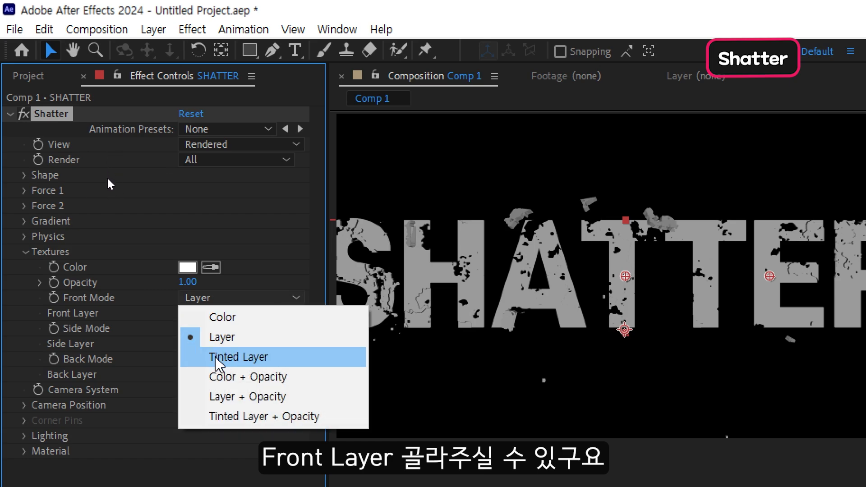
{"action": "left_click", "coordinate": [238, 357]}
{"action": "left_click", "coordinate": [227, 313]}
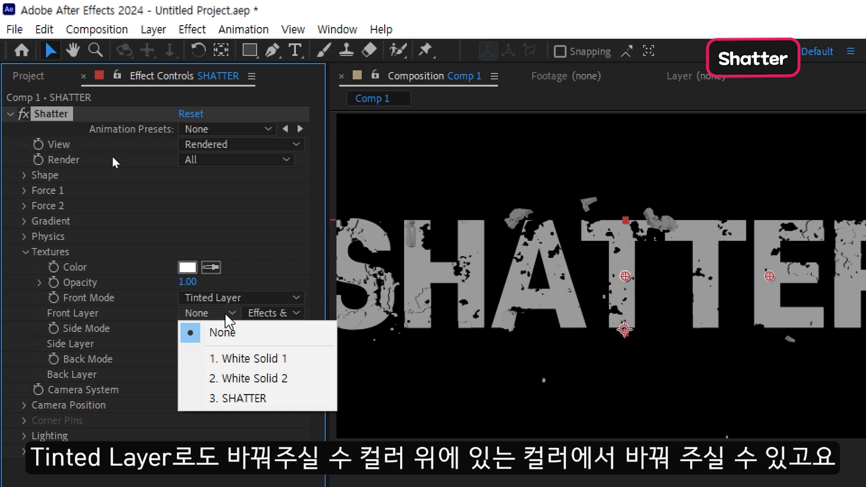
{"action": "left_click", "coordinate": [226, 378]}
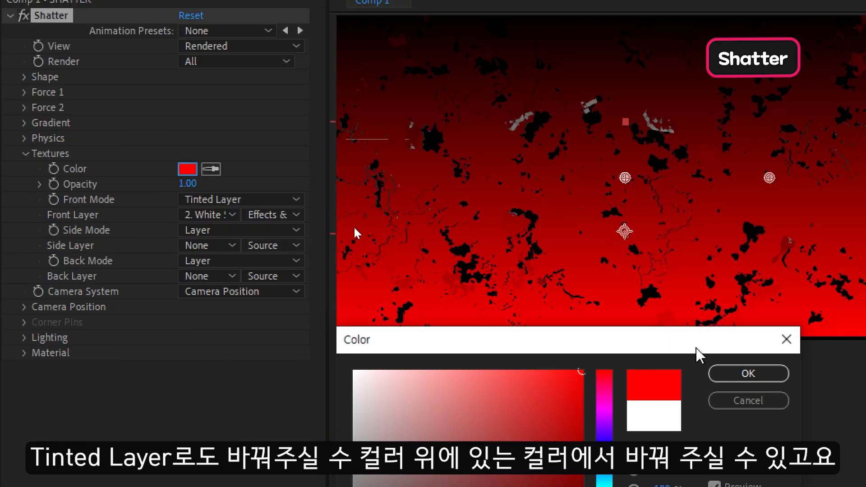
{"action": "left_click", "coordinate": [749, 373]}
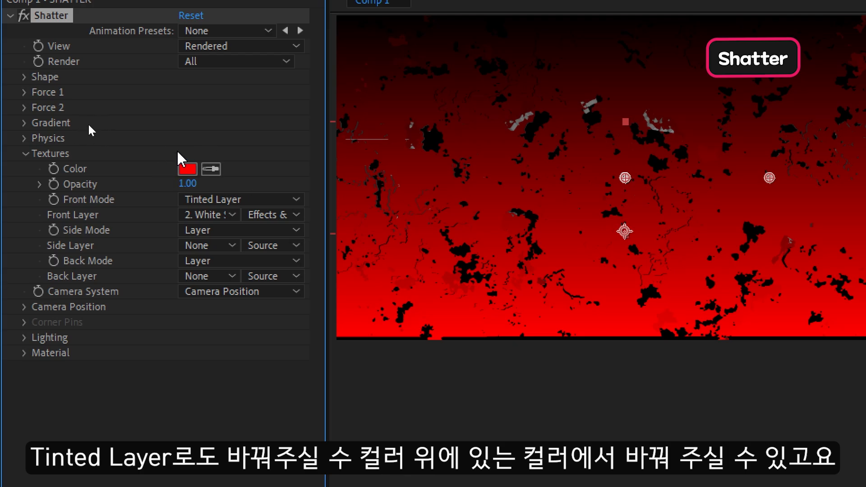
- Test the texture Opacity at 0.22 and 0.51 with the Color and Layer + Opacity front modes, and return the Front Mode to Tinted Layer
{"action": "left_click_drag", "start_coordinate": [186, 184], "coordinate": [158, 185]}
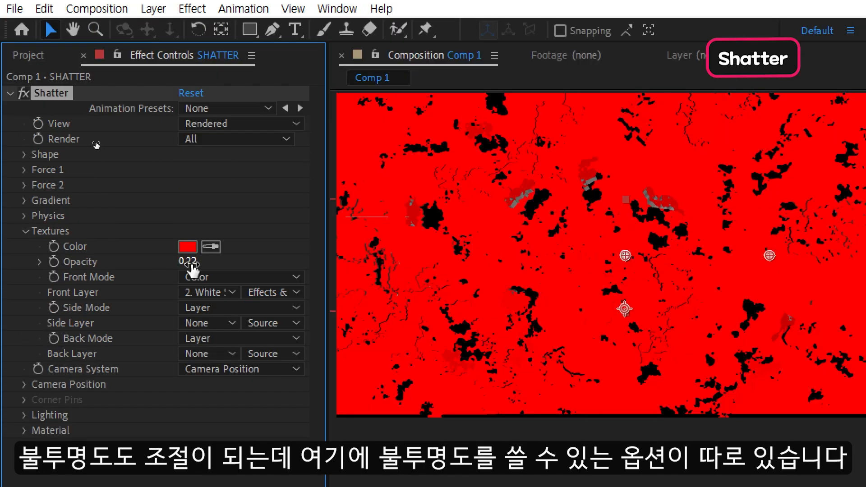
{"action": "left_click", "coordinate": [193, 276]}
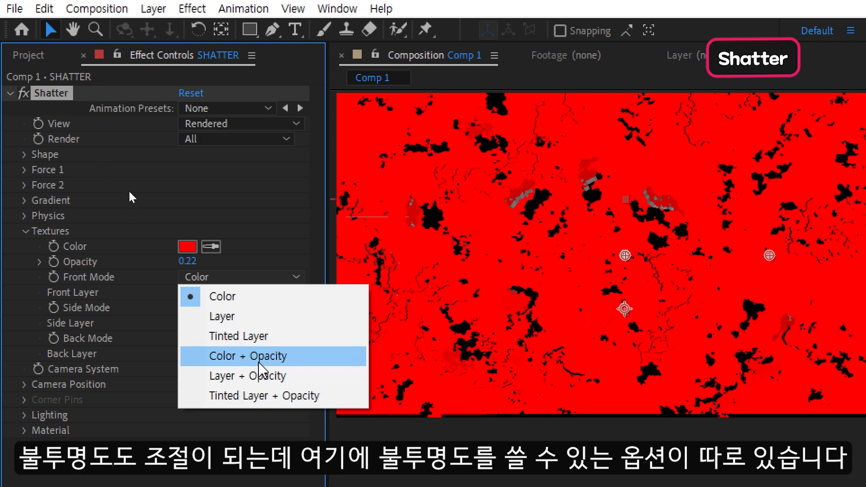
{"action": "left_click", "coordinate": [244, 375]}
{"action": "mouse_move", "coordinate": [188, 266]}
{"action": "left_mouse_down"}
{"action": "mouse_move", "coordinate": [145, 267]}
{"action": "mouse_move", "coordinate": [189, 266]}
{"action": "left_mouse_up"}
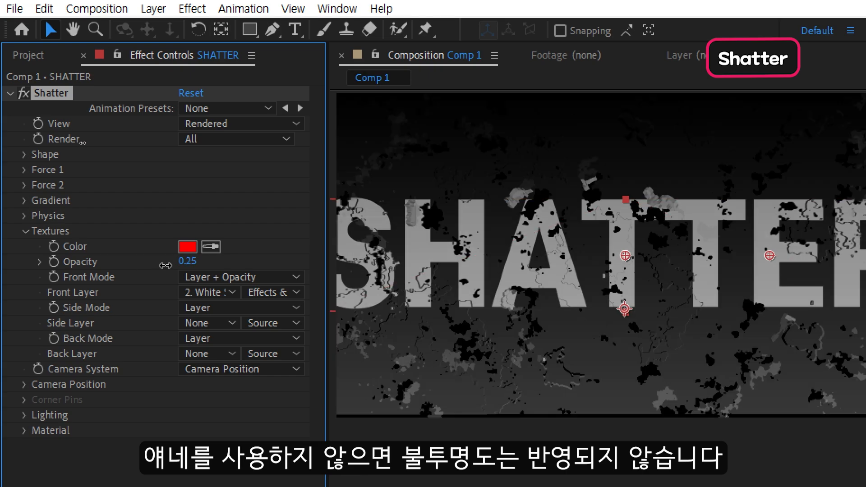
{"action": "left_click", "coordinate": [209, 277]}
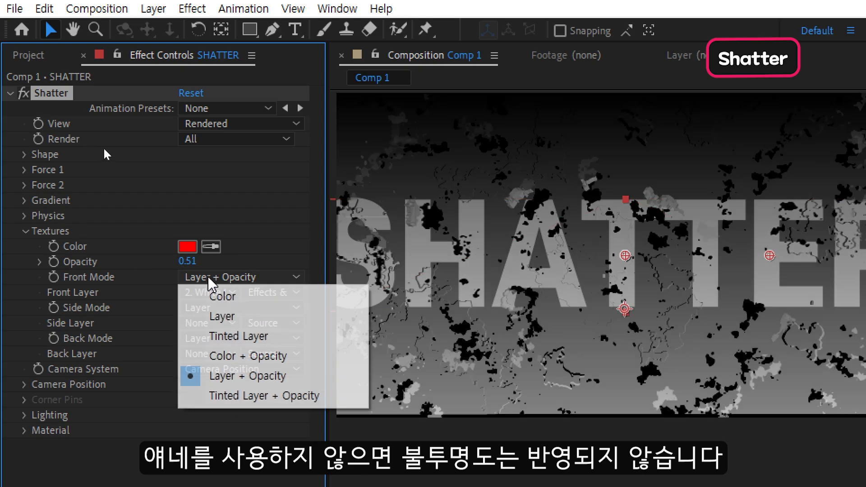
{"action": "left_click", "coordinate": [222, 296]}
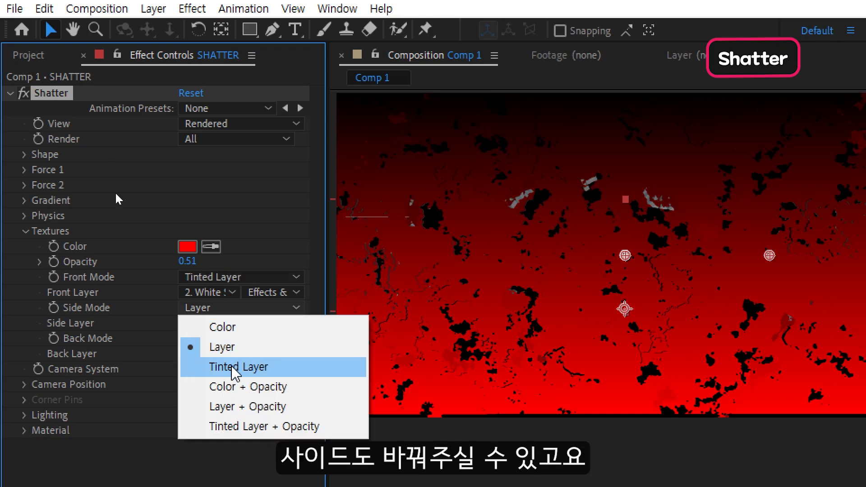
- Set the Side Layer to White Solid 1 with Effects & Masks and the Back Layer to White Solid 2
{"action": "left_click", "coordinate": [231, 328]}
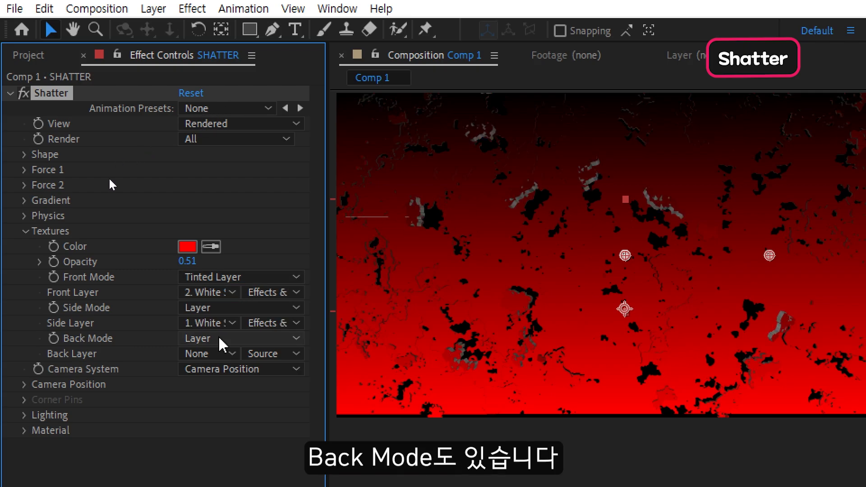
{"action": "left_click", "coordinate": [218, 339]}
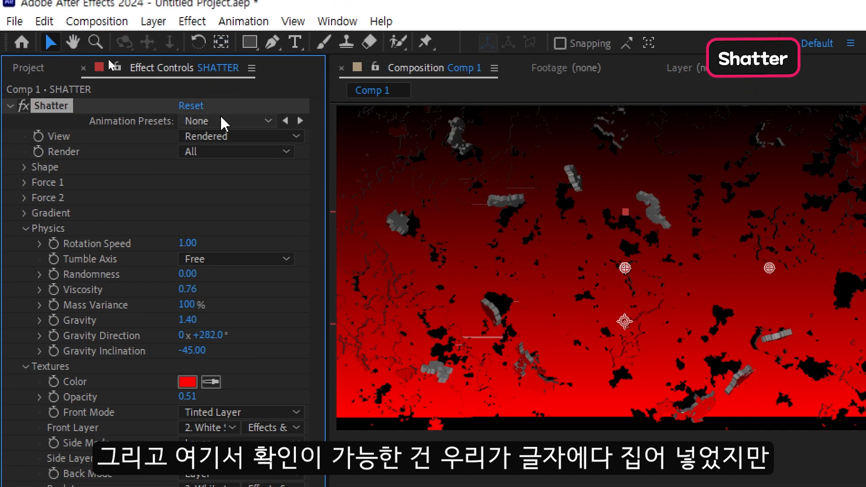
- Reset the Shatter effect to its defaults and set the View to Wireframe + Forces
{"action": "left_click", "coordinate": [191, 105]}
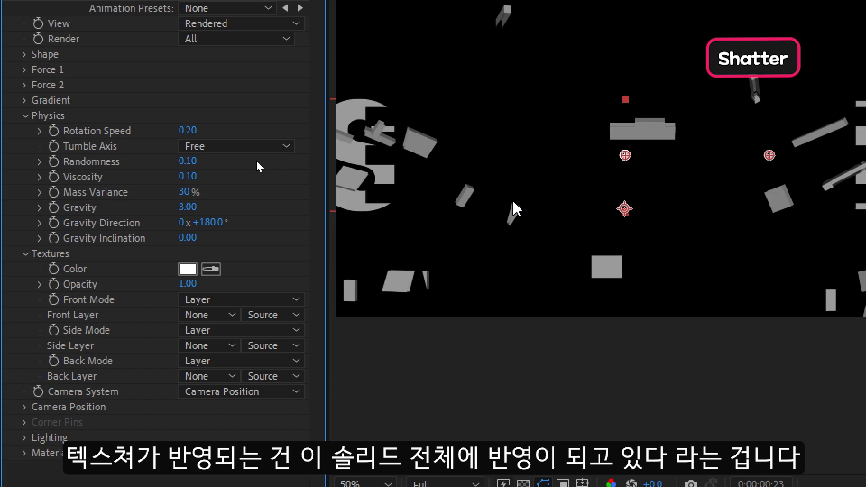
{"action": "left_click", "coordinate": [239, 23]}
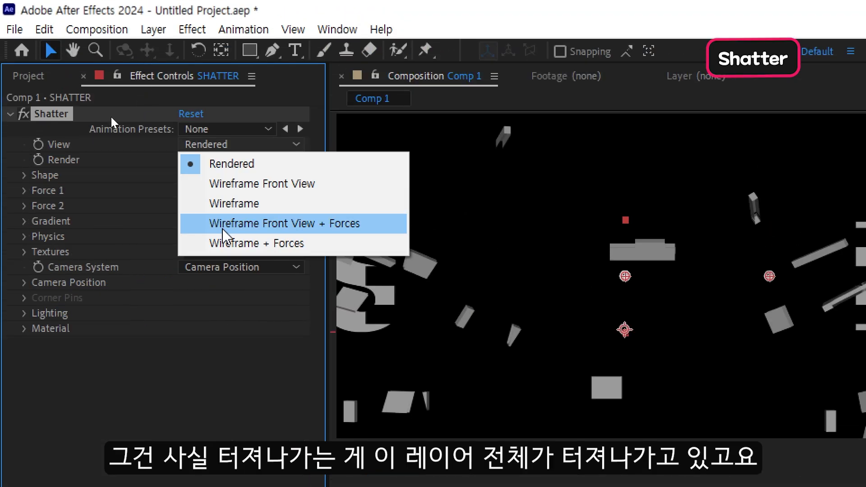
{"action": "left_click", "coordinate": [230, 243]}
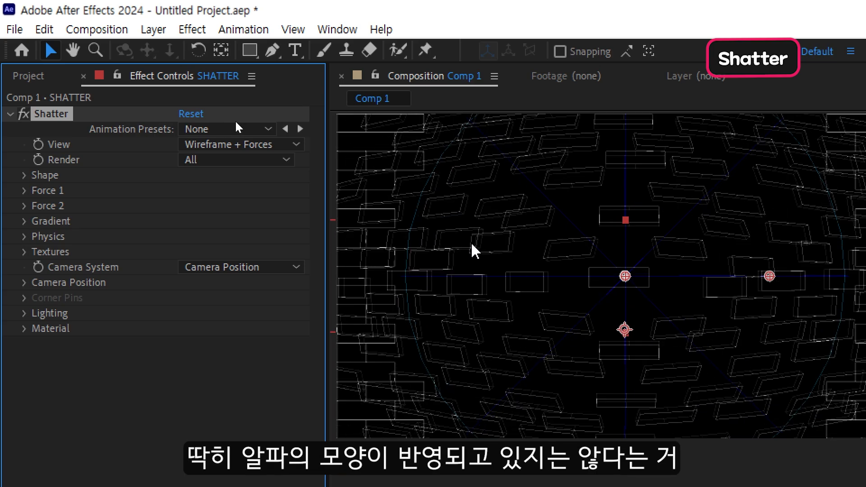
- Keep the Camera System on Camera Position and set its X, Y and Z Rotation to -37°, +31° and +95°
{"action": "left_click", "coordinate": [228, 267]}
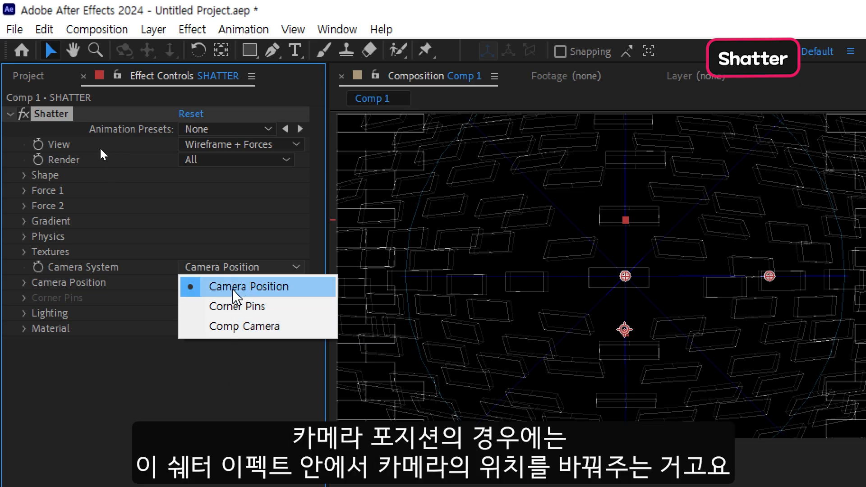
{"action": "left_click", "coordinate": [25, 282]}
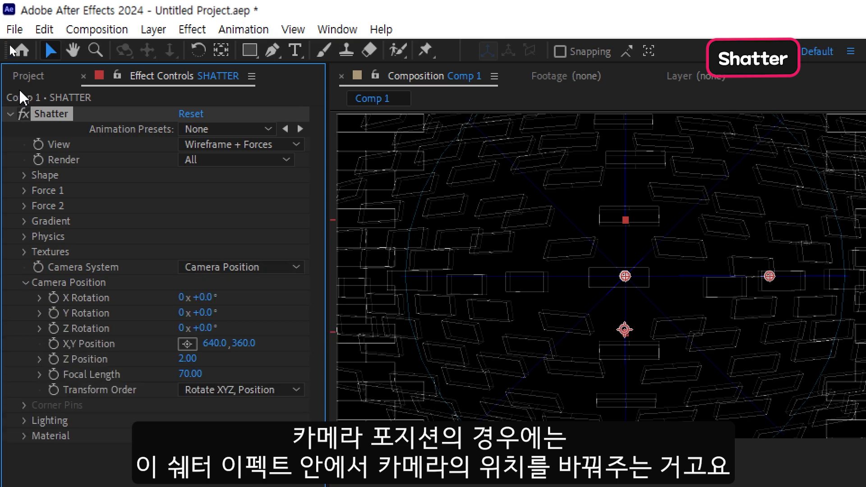
{"action": "left_click_drag", "start_coordinate": [200, 297], "coordinate": [296, 324]}
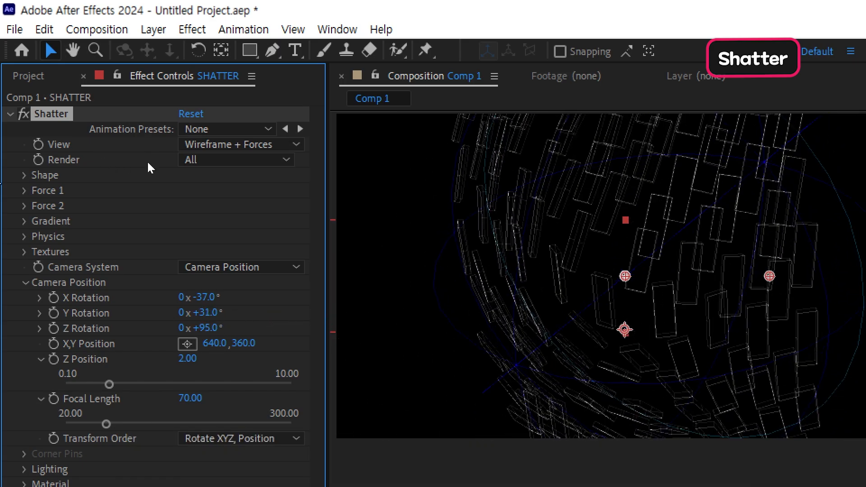
- Move the Shatter camera to X,Y Position 773, 435 and set its Z Position to 2.67
{"action": "left_click_drag", "start_coordinate": [215, 347], "coordinate": [369, 373]}
{"action": "left_click_drag", "start_coordinate": [239, 344], "coordinate": [318, 334]}
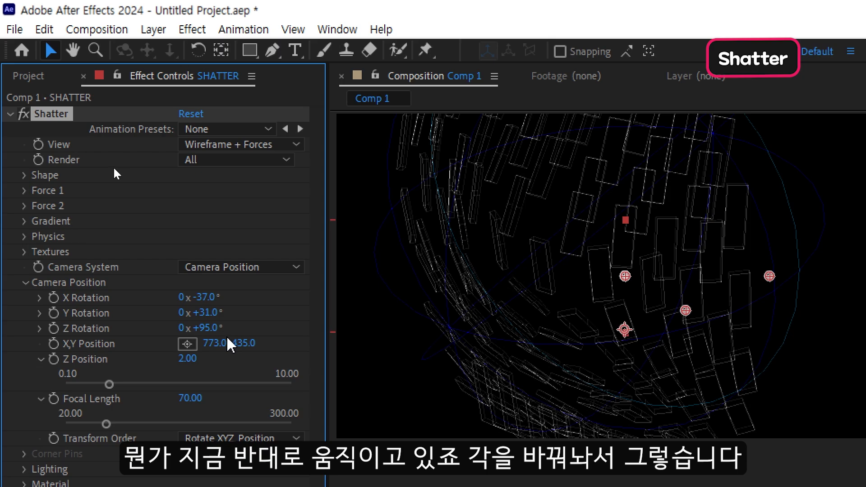
{"action": "left_click_drag", "start_coordinate": [189, 358], "coordinate": [256, 374]}
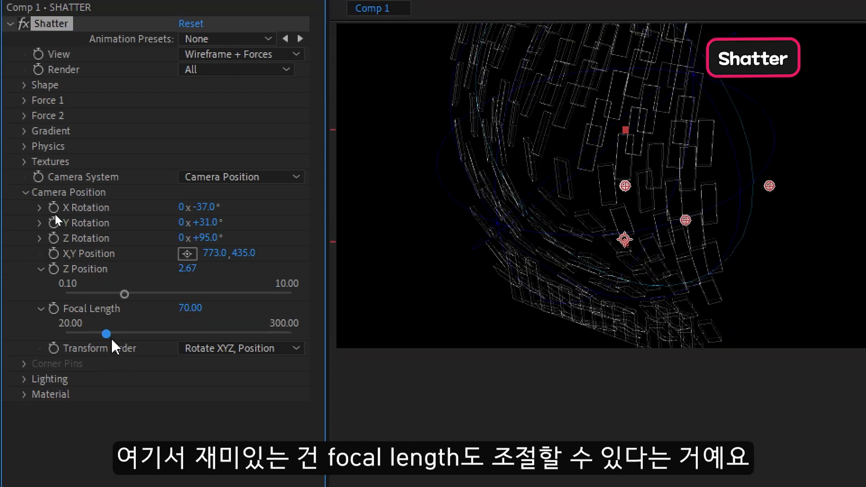
- Test the camera at Focal Length 20 with Z Position 0.69, and at Focal Length 300 with Z Position 10
{"action": "left_click_drag", "start_coordinate": [107, 334], "coordinate": [55, 334]}
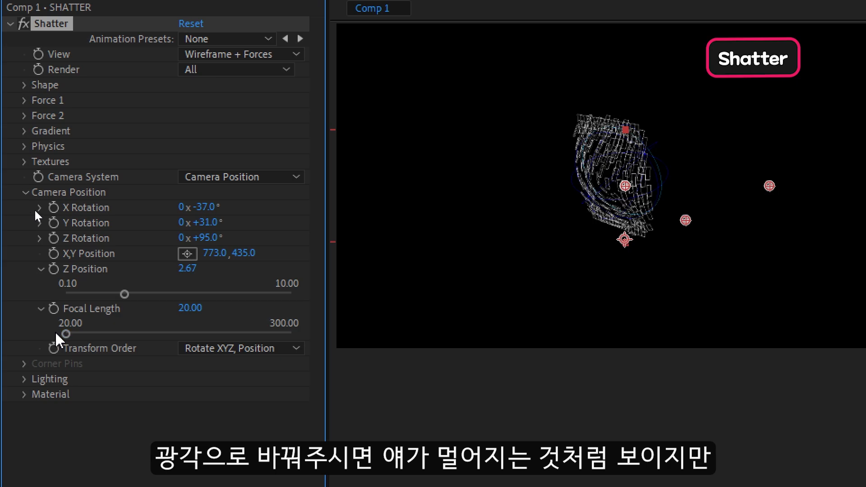
{"action": "left_click_drag", "start_coordinate": [125, 294], "coordinate": [80, 294]}
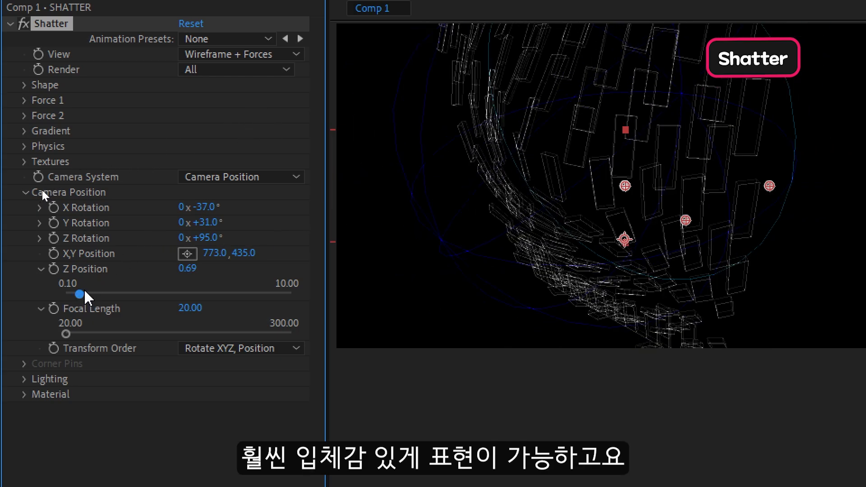
{"action": "left_click_drag", "start_coordinate": [85, 293], "coordinate": [296, 296]}
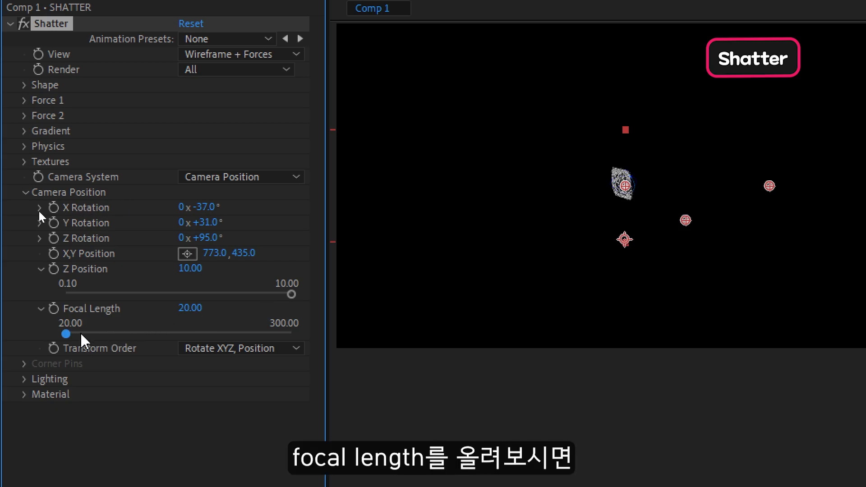
{"action": "left_click_drag", "start_coordinate": [66, 333], "coordinate": [355, 342]}
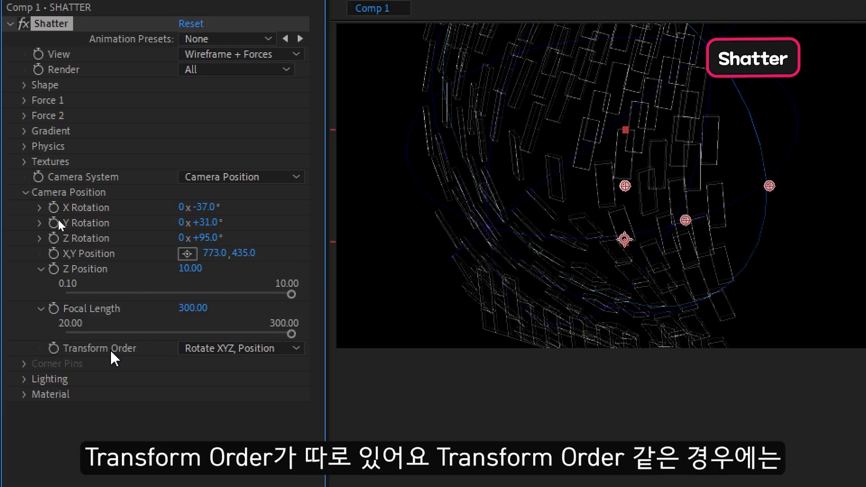
- Examine the Transform Order options, annotating Rotate XYZ, Position with a wall outline and direction arrows, and close them without a change
{"action": "left_click", "coordinate": [228, 353]}
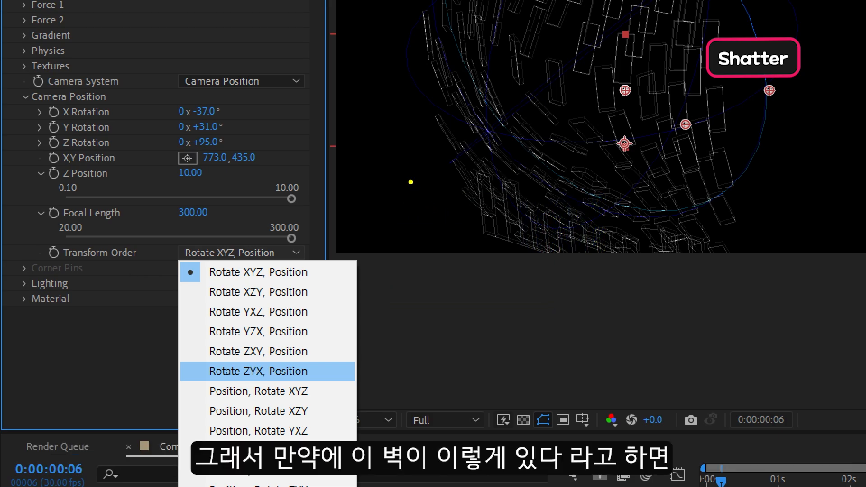
{"action": "left_click_drag", "start_coordinate": [394, 171], "coordinate": [579, 354]}
{"action": "mouse_move", "coordinate": [396, 153]}
{"action": "left_mouse_down"}
{"action": "mouse_move", "coordinate": [448, 173]}
{"action": "mouse_move", "coordinate": [583, 211]}
{"action": "mouse_move", "coordinate": [587, 353]}
{"action": "left_mouse_up"}
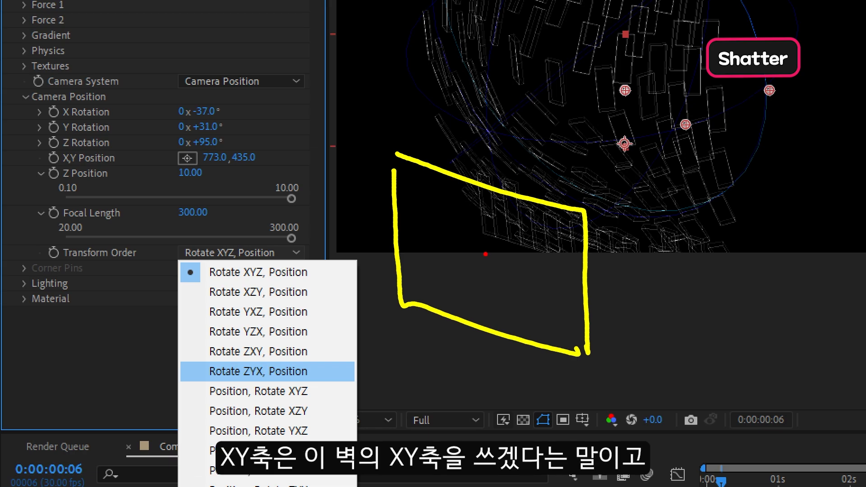
{"action": "left_click_drag", "start_coordinate": [505, 265], "coordinate": [679, 328]}
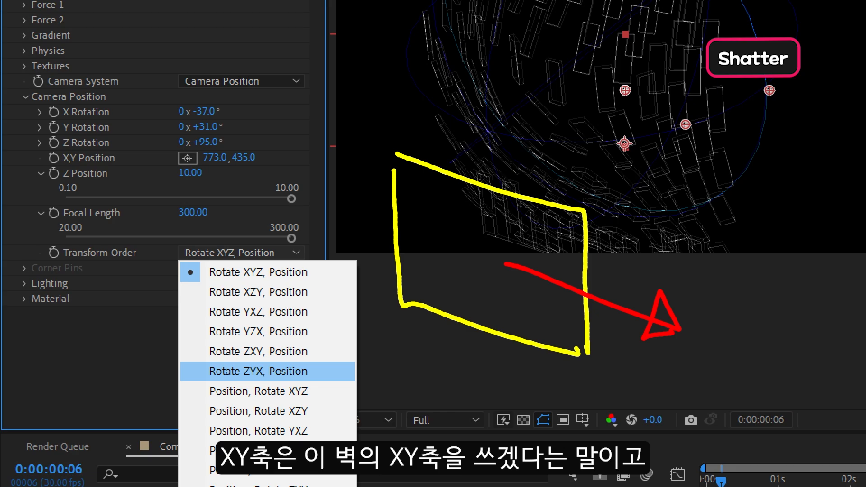
{"action": "left_click_drag", "start_coordinate": [264, 253], "coordinate": [270, 284]}
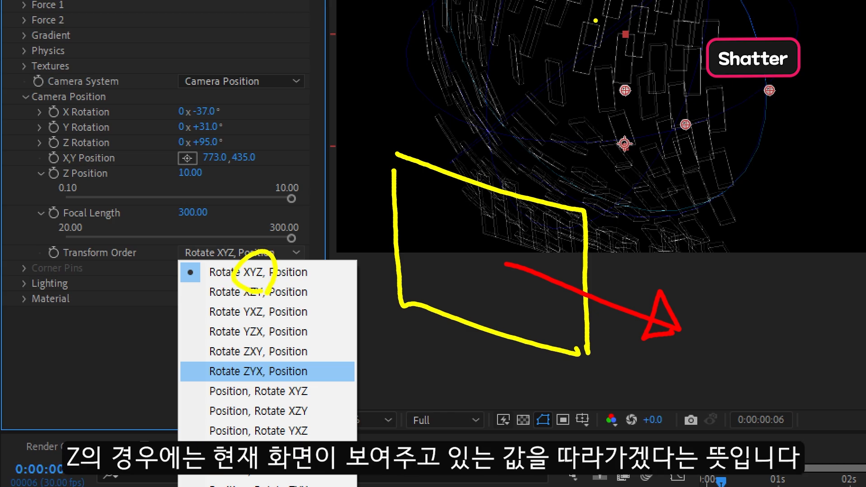
{"action": "mouse_move", "coordinate": [558, 21]}
{"action": "left_mouse_down"}
{"action": "mouse_move", "coordinate": [527, 193]}
{"action": "mouse_move", "coordinate": [749, 77]}
{"action": "left_mouse_up"}
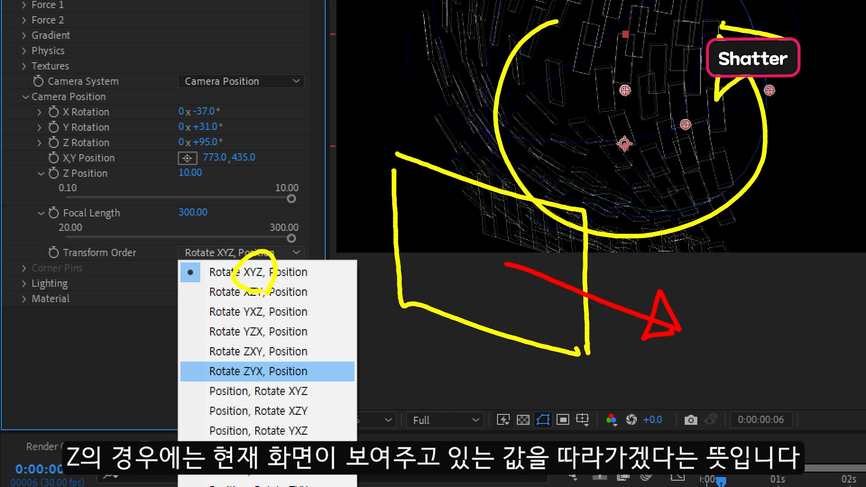
{"action": "key", "text": "Escape"}
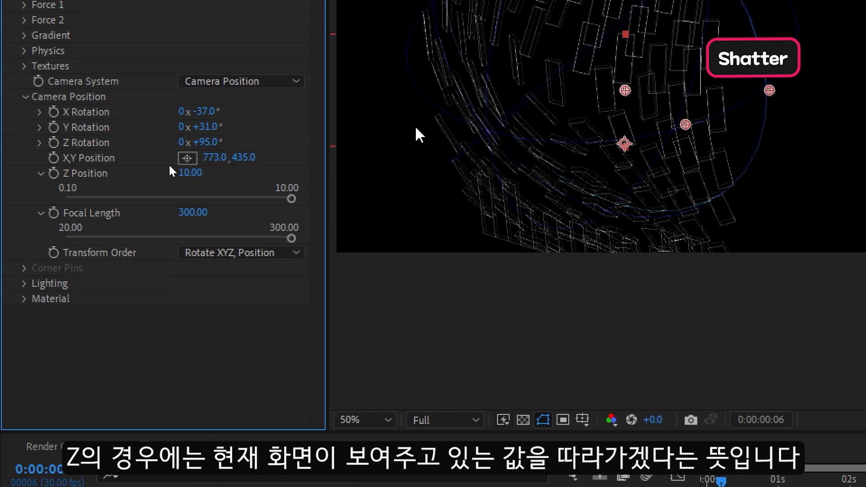
- Test Transform Order Rotate XZY, Position with the camera's Z Rotation at +36° and Y Rotation at 1x+1°
{"action": "left_click_drag", "start_coordinate": [206, 144], "coordinate": [210, 144]}
{"action": "left_click_drag", "start_coordinate": [210, 278], "coordinate": [192, 313]}
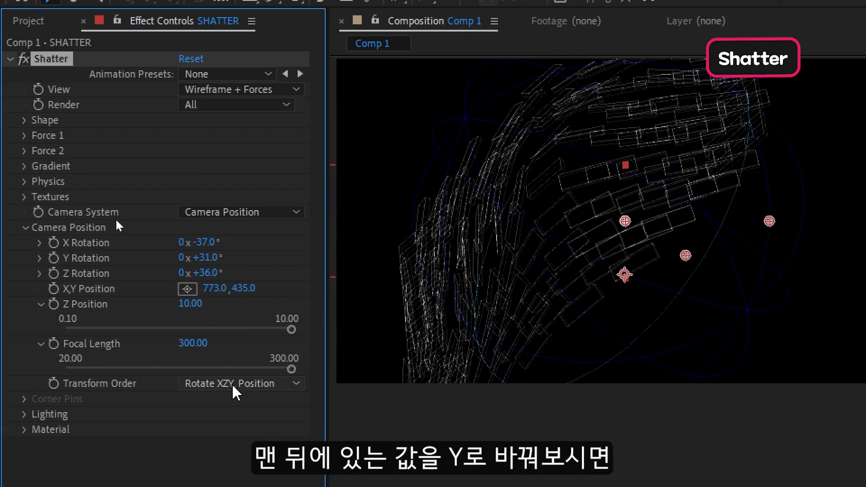
{"action": "left_click", "coordinate": [214, 384]}
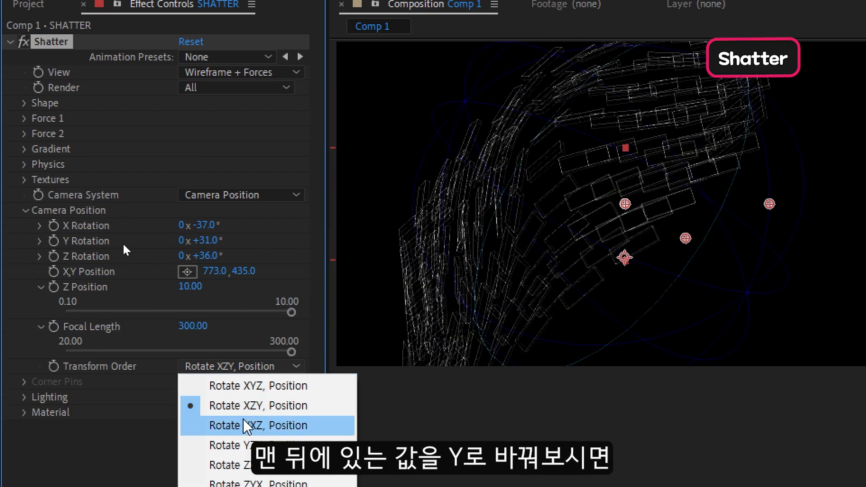
{"action": "left_click", "coordinate": [263, 257]}
{"action": "left_click_drag", "start_coordinate": [213, 242], "coordinate": [523, 237]}
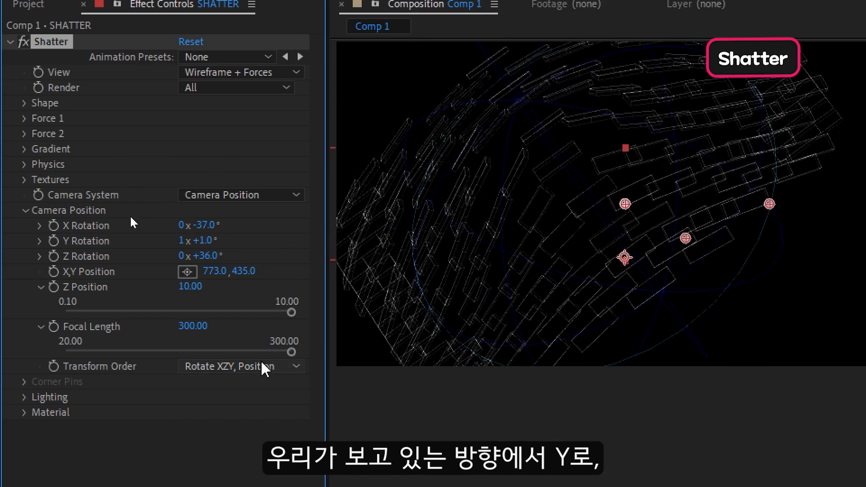
- Test Transform Order Rotate ZYX, Position with X, Y, Z Rotation +178°, 1x+198°, +221° and X Position 1072, and switch to Position, Rotate XYZ
{"action": "left_click", "coordinate": [289, 366]}
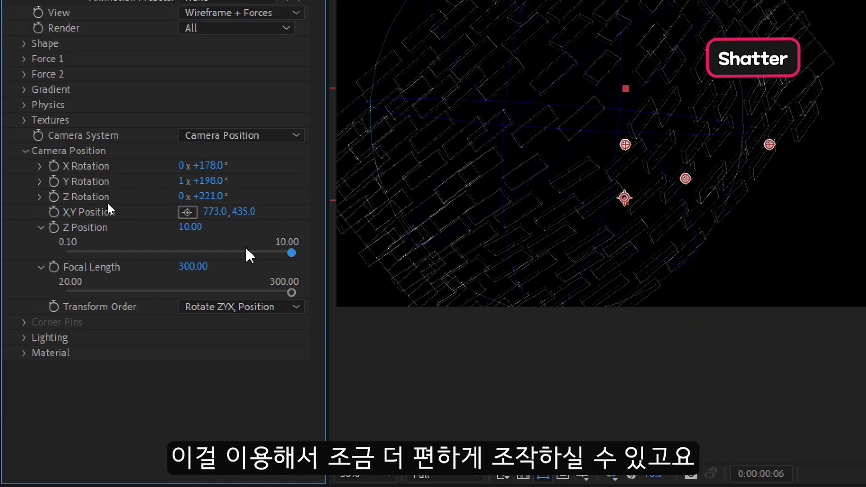
{"action": "left_click", "coordinate": [242, 308]}
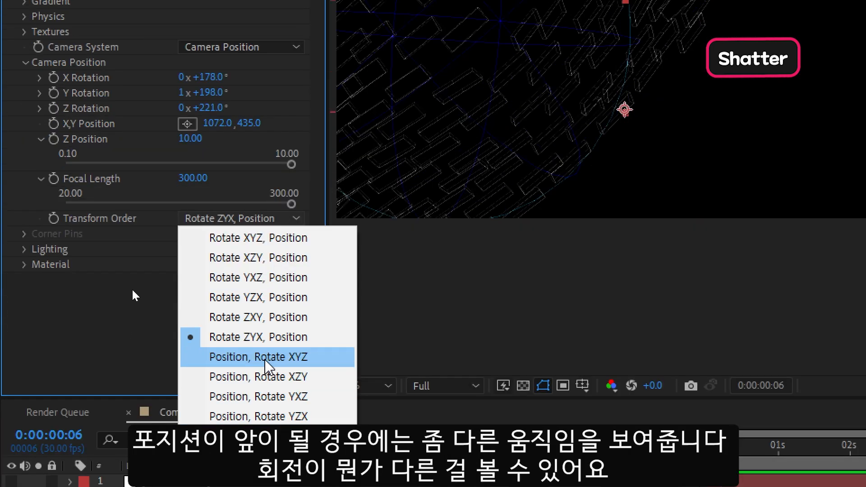
{"action": "left_click", "coordinate": [266, 358]}
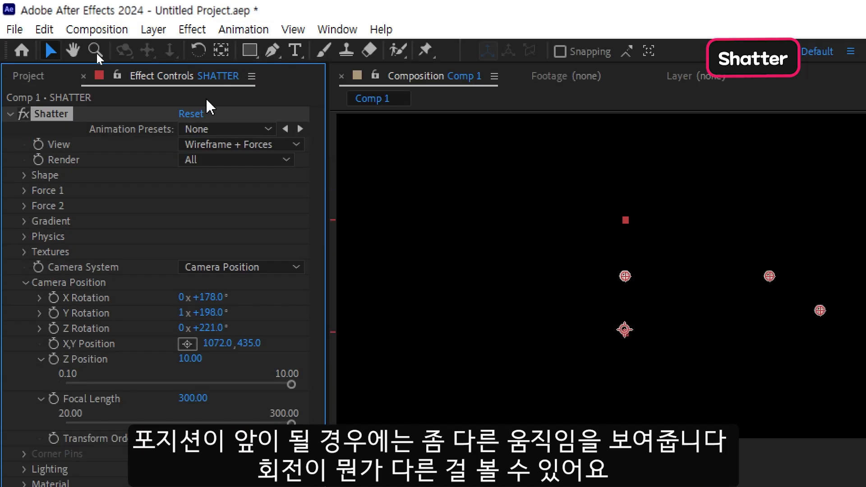
- Reset the Shatter effect and set the camera's X Rotation to +7° with Transform Order Position, Rotate XYZ
{"action": "left_click", "coordinate": [190, 114]}
{"action": "mouse_move", "coordinate": [212, 297]}
{"action": "left_mouse_down"}
{"action": "mouse_move", "coordinate": [221, 297]}
{"action": "mouse_move", "coordinate": [199, 297]}
{"action": "left_mouse_up"}
{"action": "mouse_move", "coordinate": [199, 198]}
{"action": "left_mouse_down"}
{"action": "mouse_move", "coordinate": [218, 198]}
{"action": "mouse_move", "coordinate": [192, 199]}
{"action": "mouse_move", "coordinate": [213, 198]}
{"action": "left_mouse_up"}
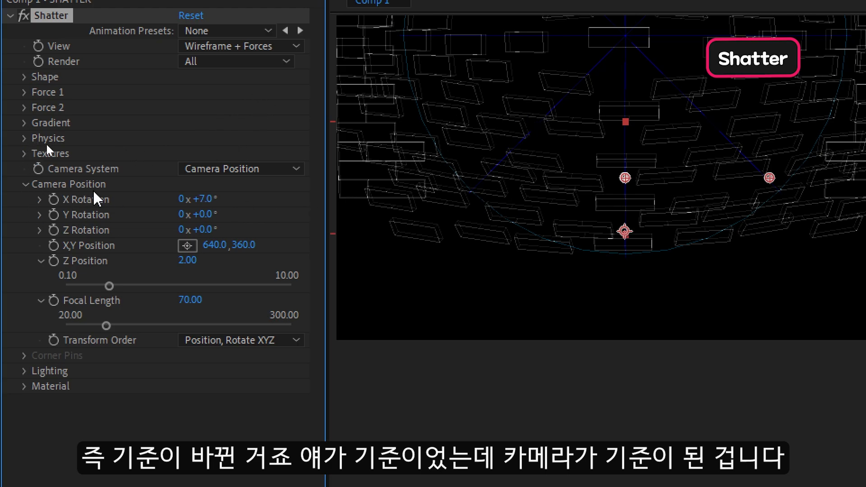
- Set the Transform Order to Rotate XYZ, Position and the camera's X Rotation to +114°
{"action": "left_click", "coordinate": [208, 340]}
{"action": "left_click", "coordinate": [213, 360]}
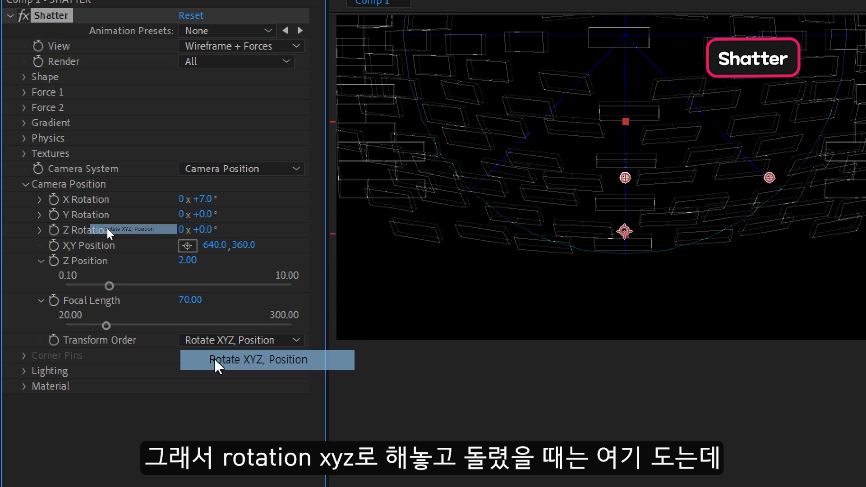
{"action": "left_click_drag", "start_coordinate": [205, 199], "coordinate": [307, 199]}
- Set the Transform Order to Position, Rotate YXZ and the camera's X Rotation to +14°
{"action": "left_click", "coordinate": [230, 340]}
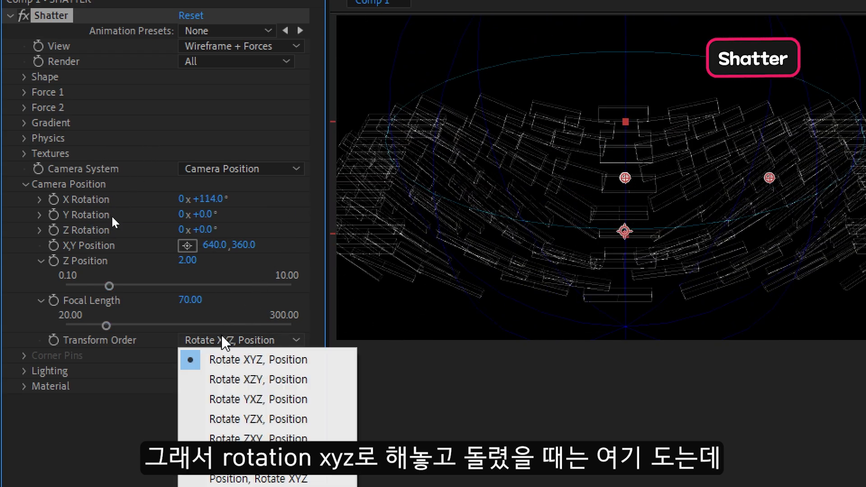
{"action": "left_click", "coordinate": [243, 415]}
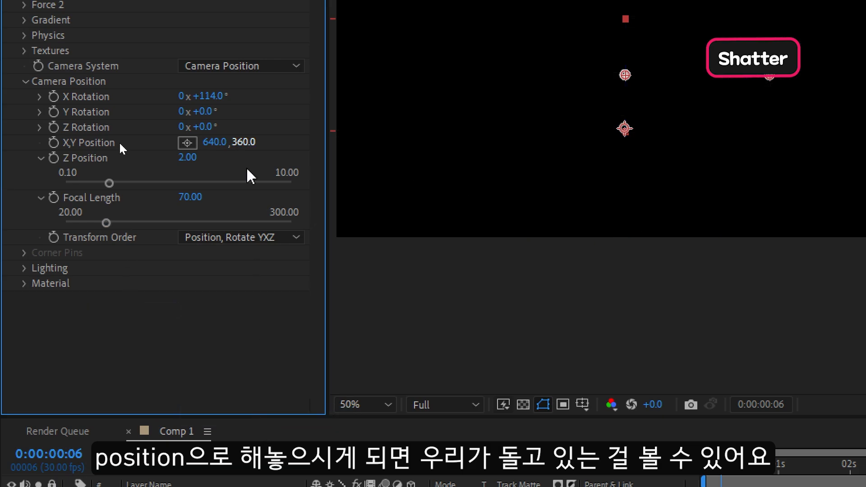
{"action": "left_click_drag", "start_coordinate": [213, 185], "coordinate": [110, 181]}
- Switch the Camera System to Corner Pins and move the Upper Left Corner to 236, 270 and the Lower Left Corner to 216, 624
{"action": "left_click", "coordinate": [215, 152]}
{"action": "left_click", "coordinate": [237, 189]}
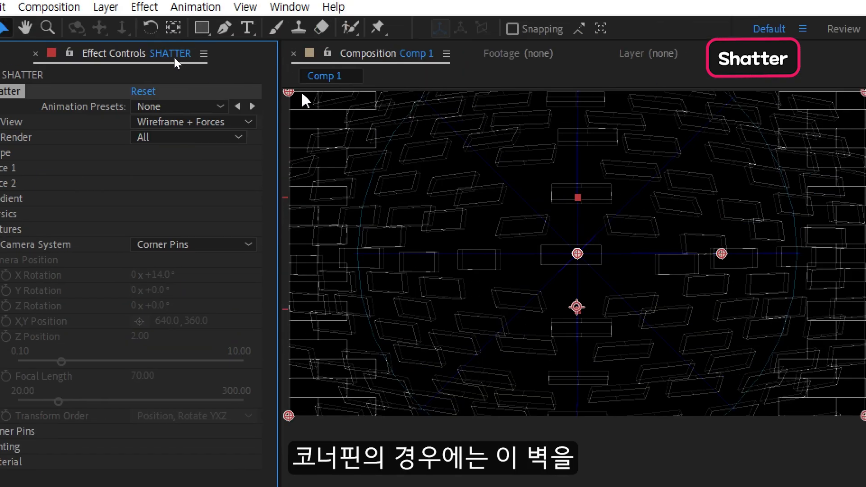
{"action": "left_click_drag", "start_coordinate": [292, 95], "coordinate": [398, 218]}
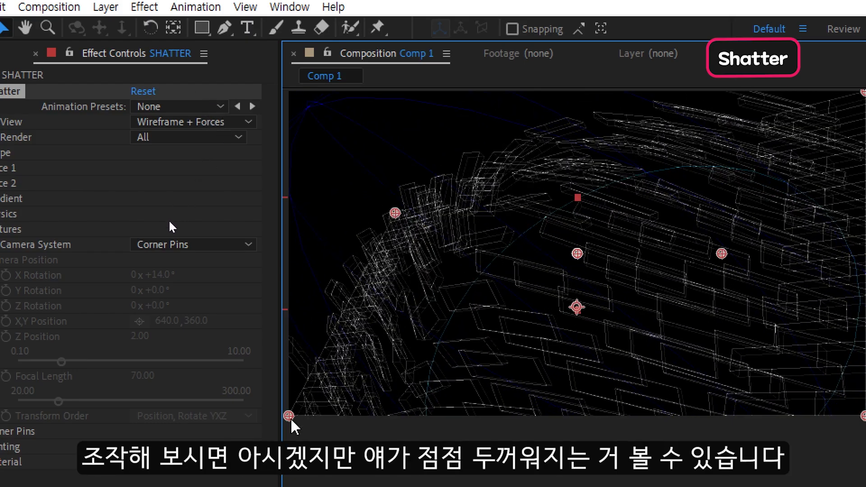
{"action": "left_click_drag", "start_coordinate": [292, 421], "coordinate": [390, 375]}
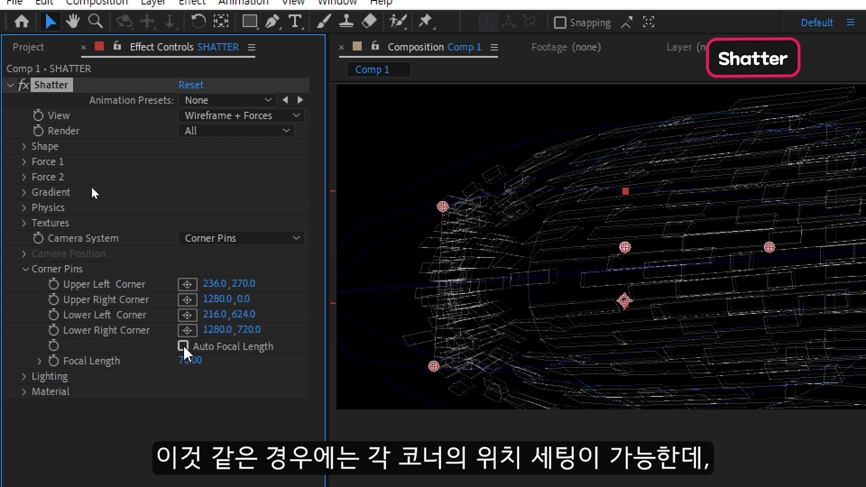
- Turn on Auto Focal Length, move the Upper Left Corner to 146, 88, and compare the wireframe with Auto Focal Length off and on
{"action": "left_click", "coordinate": [183, 346]}
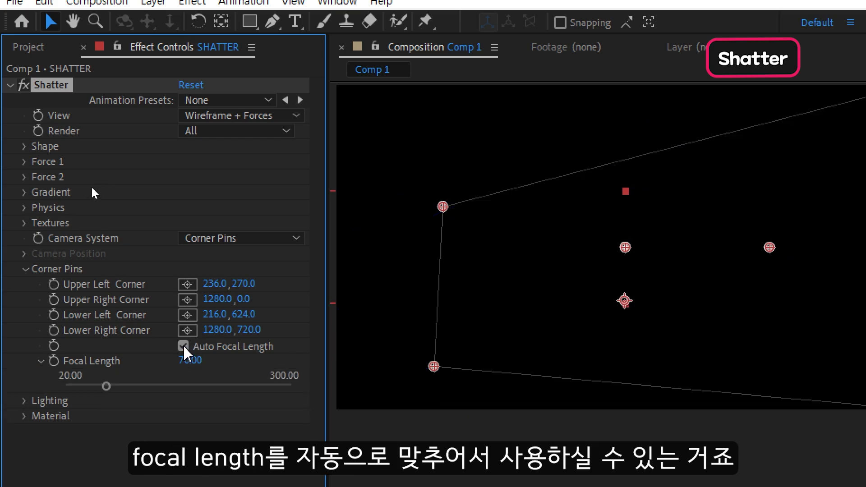
{"action": "left_click_drag", "start_coordinate": [443, 207], "coordinate": [402, 124]}
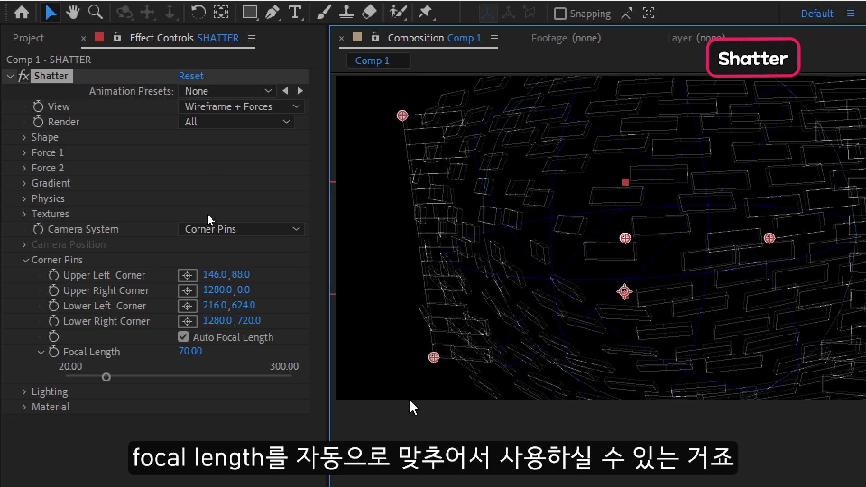
{"action": "left_click", "coordinate": [183, 338]}
{"action": "left_click", "coordinate": [184, 338]}
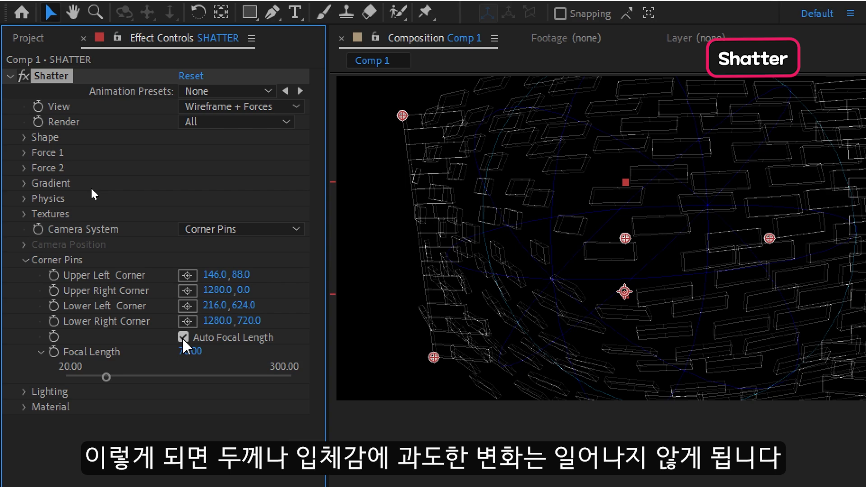
{"action": "left_click", "coordinate": [183, 337]}
{"action": "left_click", "coordinate": [183, 338]}
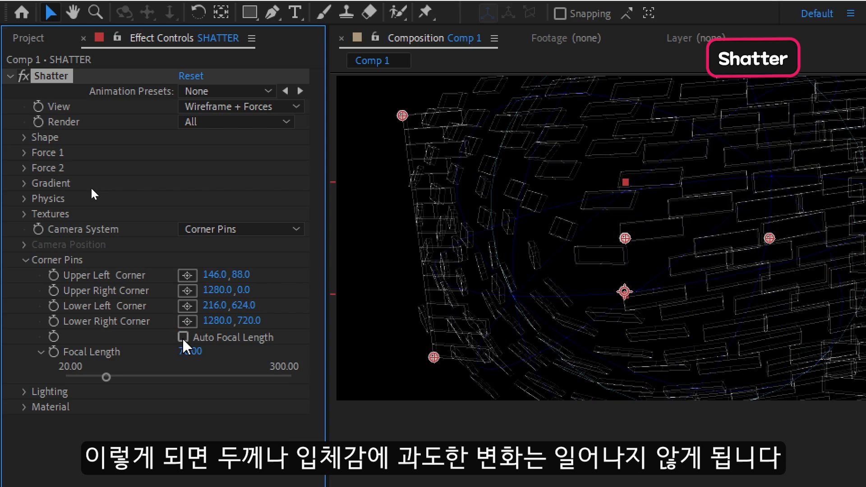
{"action": "left_click", "coordinate": [183, 337]}
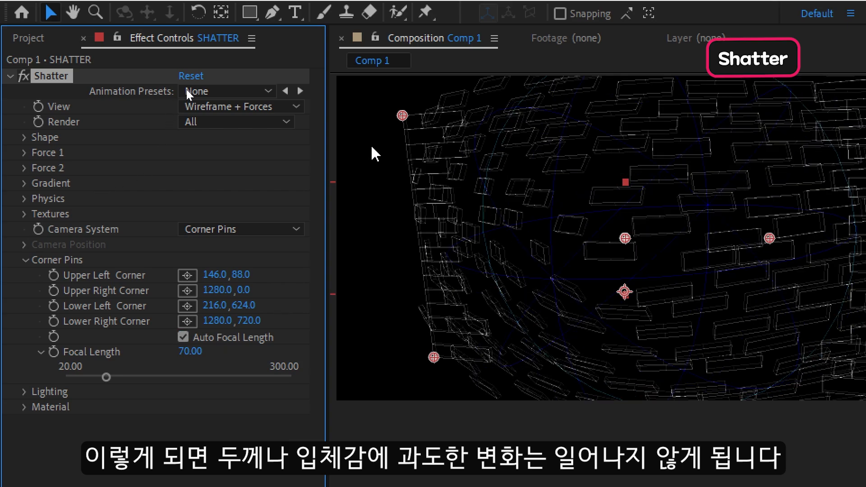
- Test Focal Length 300 and 218.24 without Auto Focal Length, moving the Upper Left Corner to 130, 118 and 36, 62, and turn Auto Focal Length on
{"action": "mouse_move", "coordinate": [403, 120]}
{"action": "left_mouse_down"}
{"action": "mouse_move", "coordinate": [429, 195]}
{"action": "mouse_move", "coordinate": [412, 180]}
{"action": "mouse_move", "coordinate": [498, 171]}
{"action": "mouse_move", "coordinate": [470, 234]}
{"action": "mouse_move", "coordinate": [400, 172]}
{"action": "mouse_move", "coordinate": [375, 164]}
{"action": "mouse_move", "coordinate": [395, 129]}
{"action": "left_mouse_up"}
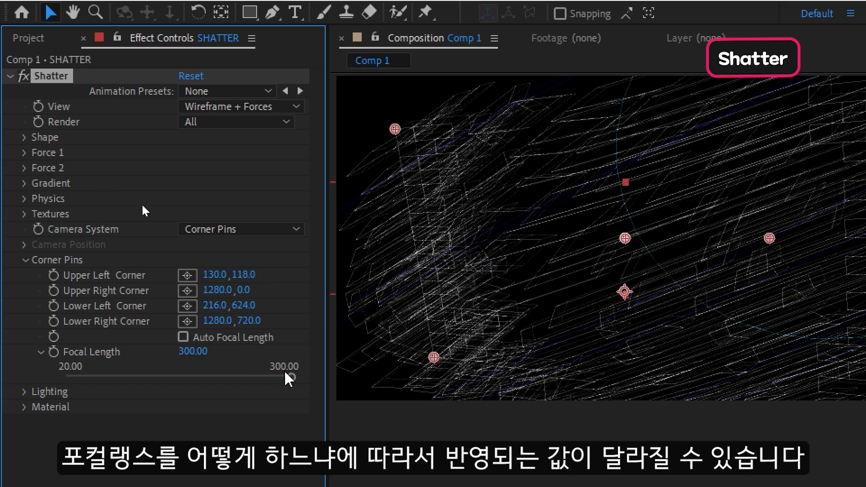
{"action": "left_click_drag", "start_coordinate": [289, 379], "coordinate": [230, 384]}
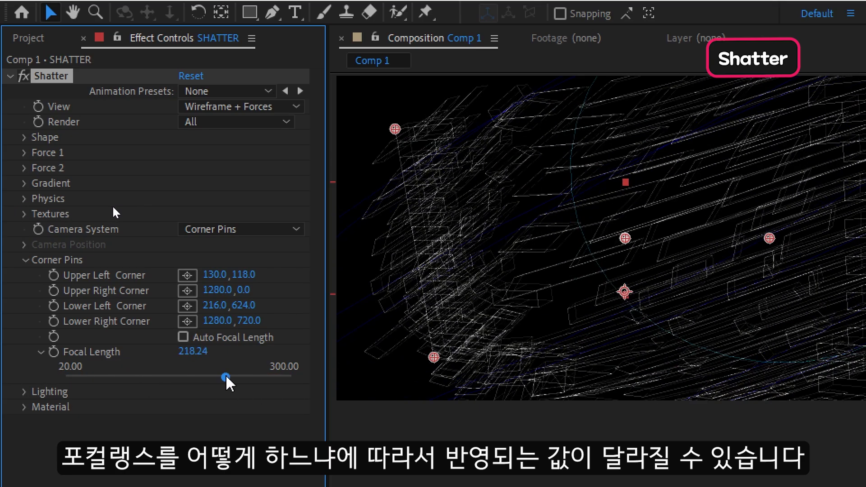
{"action": "left_click_drag", "start_coordinate": [395, 130], "coordinate": [353, 104]}
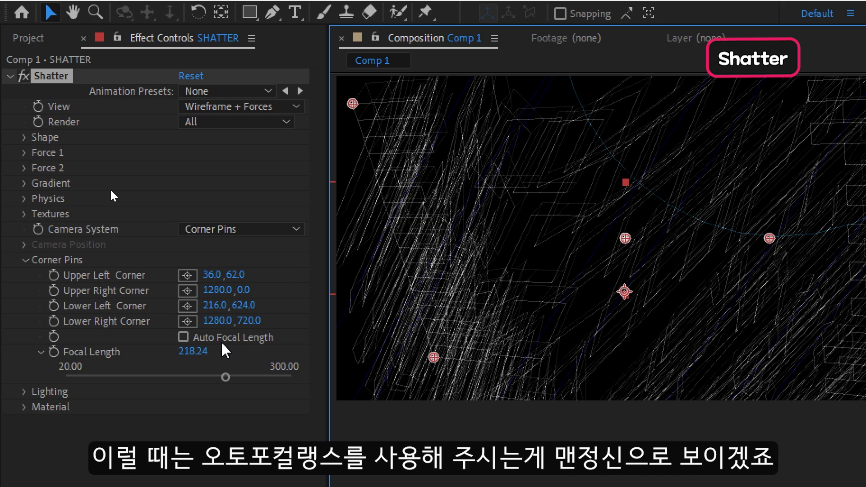
{"action": "left_click", "coordinate": [225, 345]}
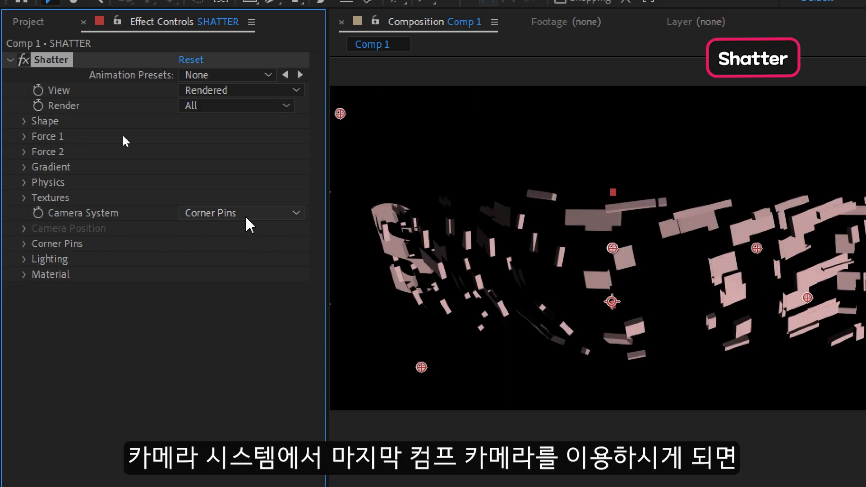
- Switch the Camera System to Comp Camera, then add a two-node camera with a 105 mm focal length and orbit it around the text
{"action": "left_click", "coordinate": [247, 217]}
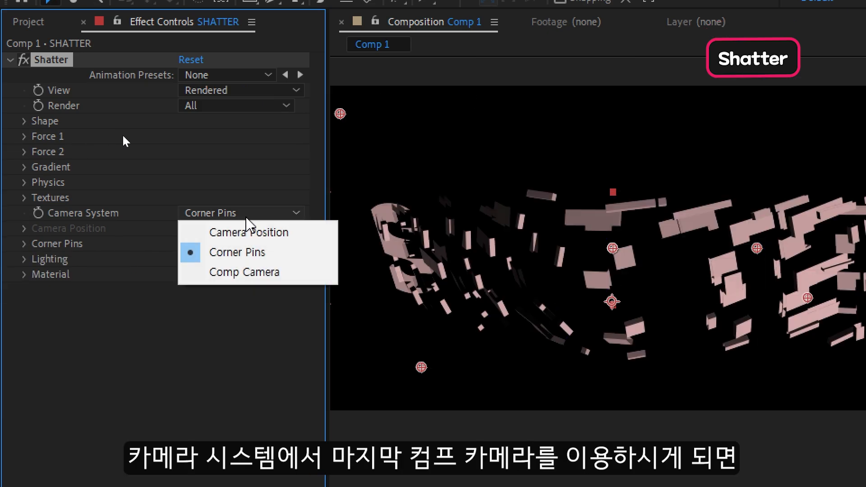
{"action": "left_click", "coordinate": [248, 273]}
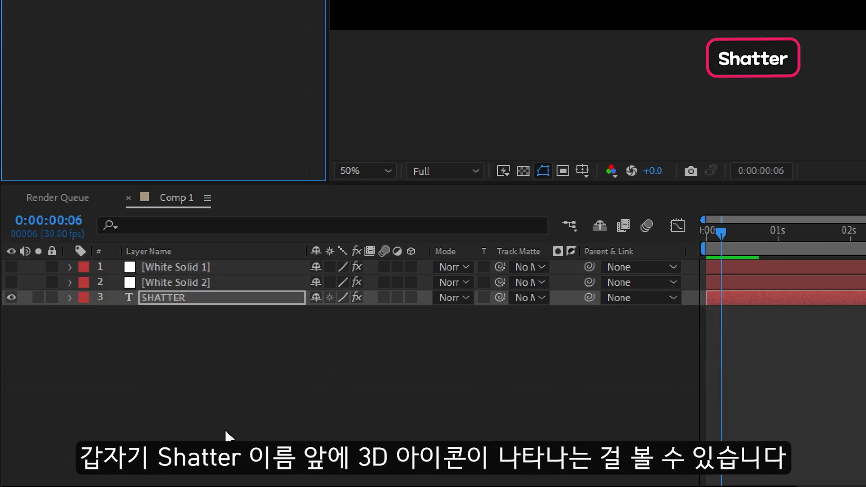
{"action": "right_click", "coordinate": [228, 412]}
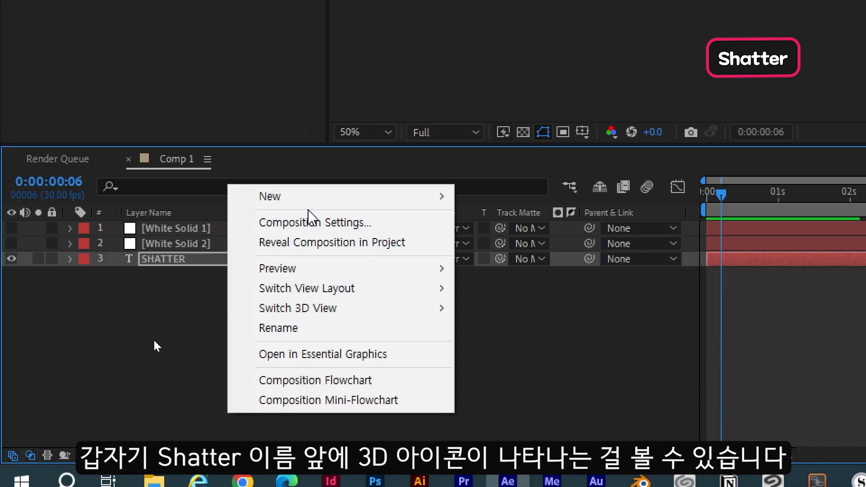
{"action": "mouse_move", "coordinate": [392, 198]}
{"action": "left_click", "coordinate": [474, 282]}
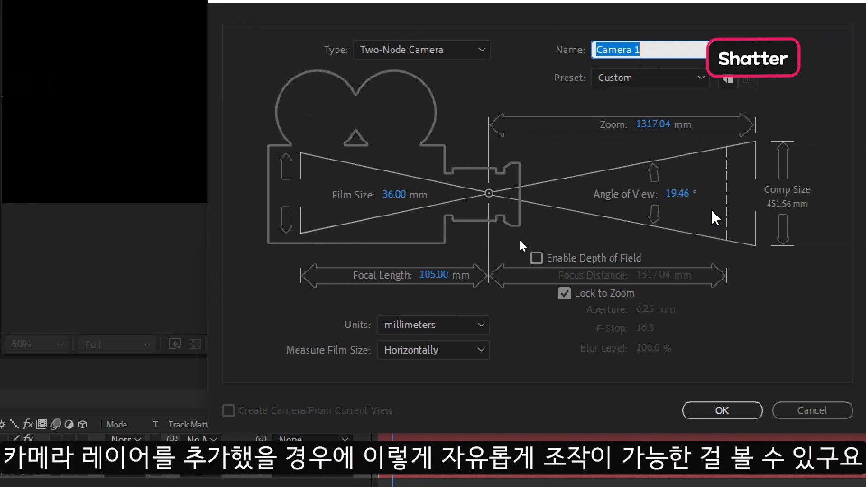
{"action": "left_click", "coordinate": [720, 409]}
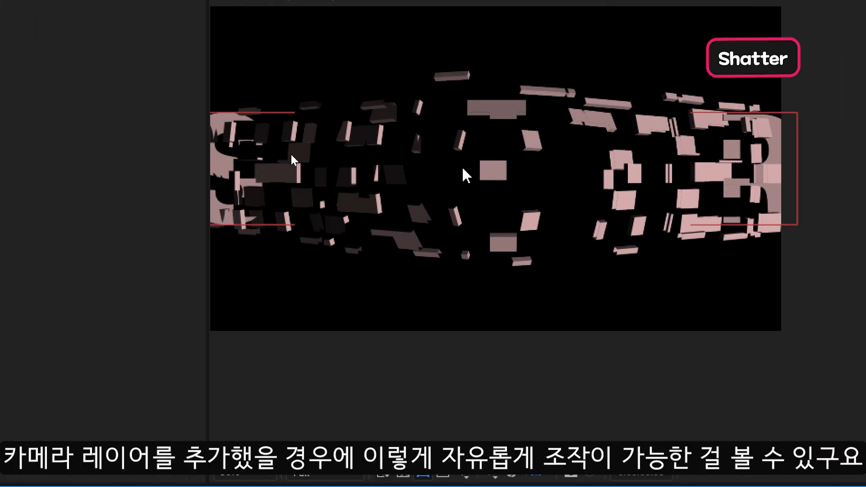
{"action": "left_click_drag", "start_coordinate": [484, 196], "coordinate": [419, 120]}
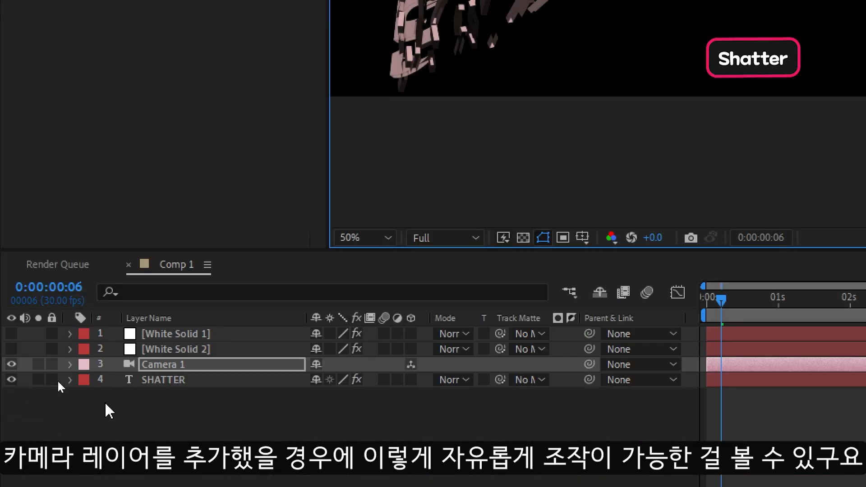
- Expand the SHATTER layer's Shatter Lighting settings and set Light Intensity to 2.16
{"action": "left_click", "coordinate": [172, 380]}
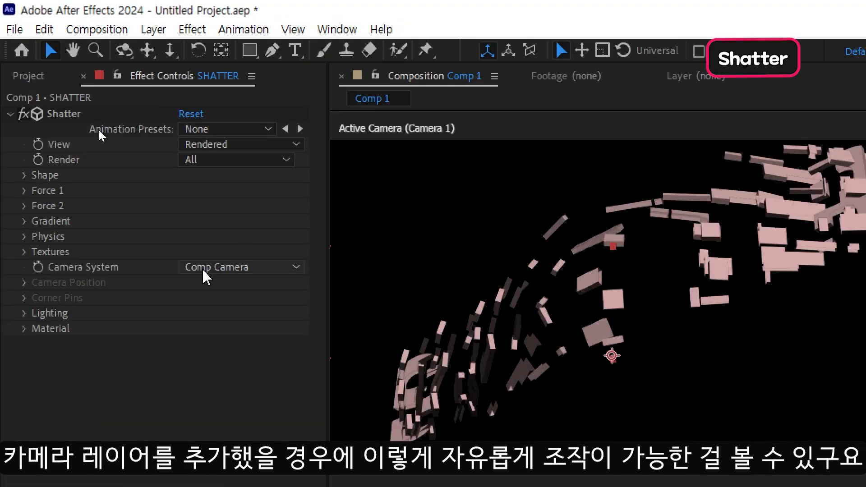
{"action": "left_click", "coordinate": [76, 247]}
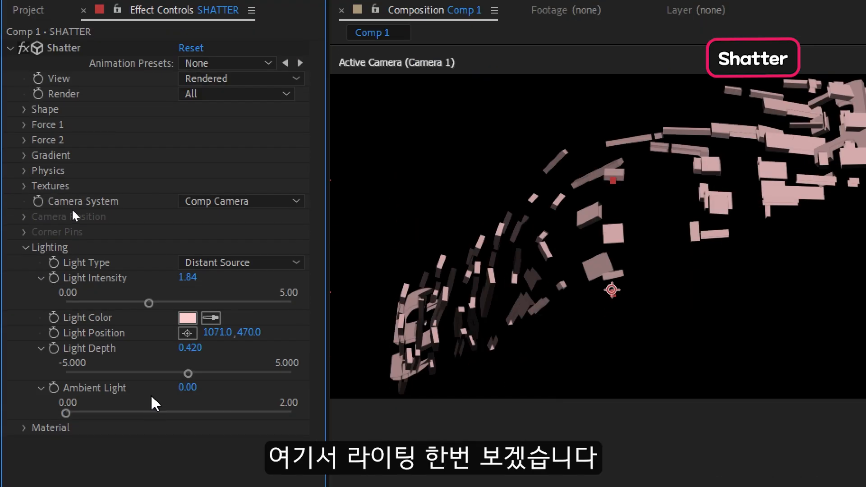
{"action": "mouse_move", "coordinate": [151, 305]}
{"action": "left_mouse_down"}
{"action": "mouse_move", "coordinate": [212, 305]}
{"action": "mouse_move", "coordinate": [125, 306]}
{"action": "mouse_move", "coordinate": [164, 306]}
{"action": "left_mouse_up"}
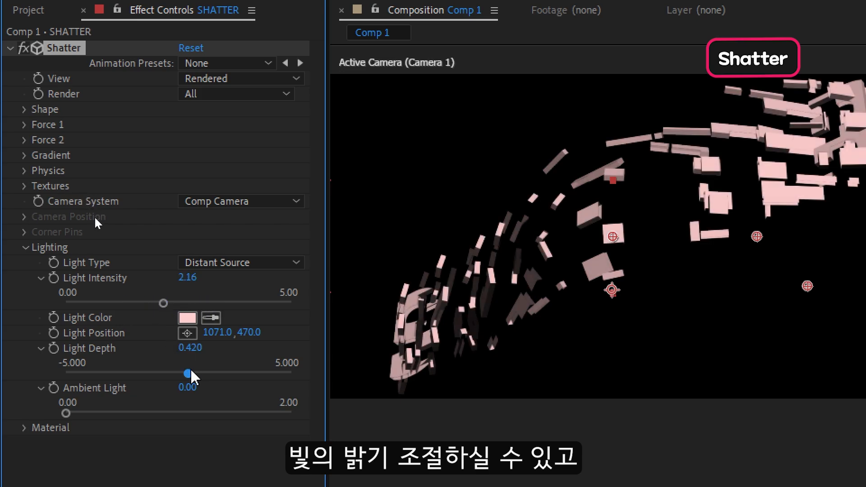
- Compare Light Depth at -4.480 and 3.000 while orbiting the camera, and raise Ambient Light to 0.54
{"action": "left_click_drag", "start_coordinate": [185, 375], "coordinate": [89, 375]}
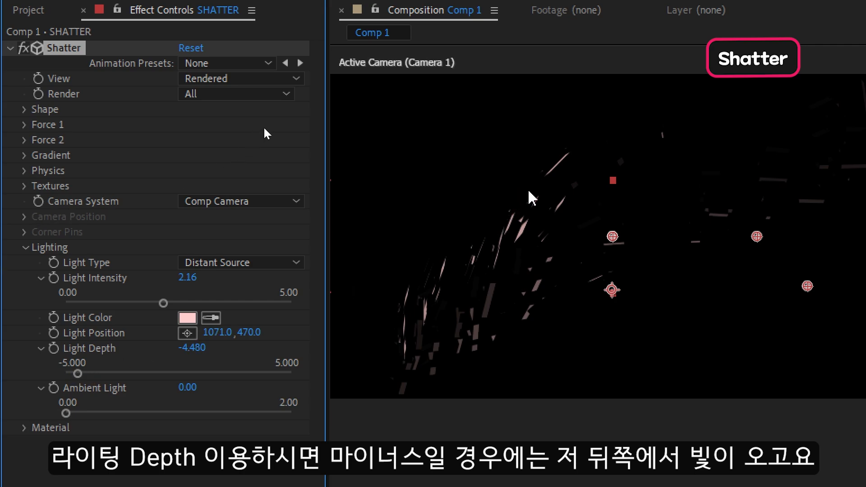
{"action": "key", "text": "c"}
{"action": "left_click_drag", "start_coordinate": [527, 187], "coordinate": [514, 343]}
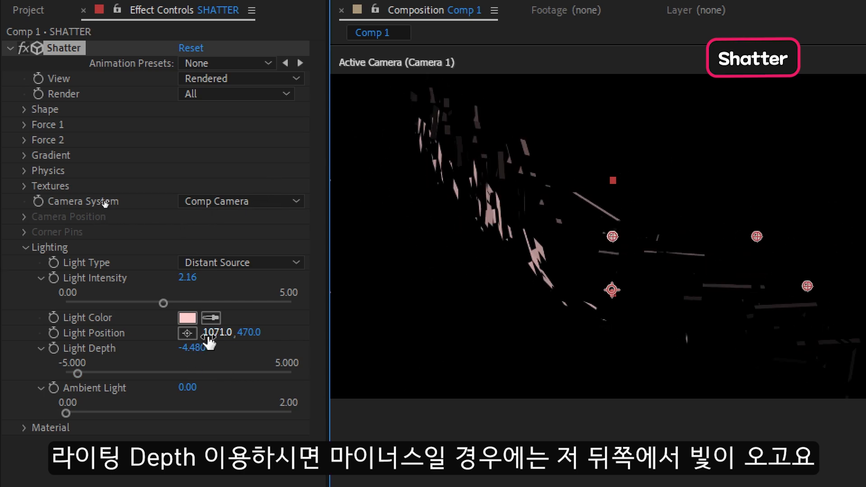
{"action": "left_click_drag", "start_coordinate": [192, 348], "coordinate": [441, 274]}
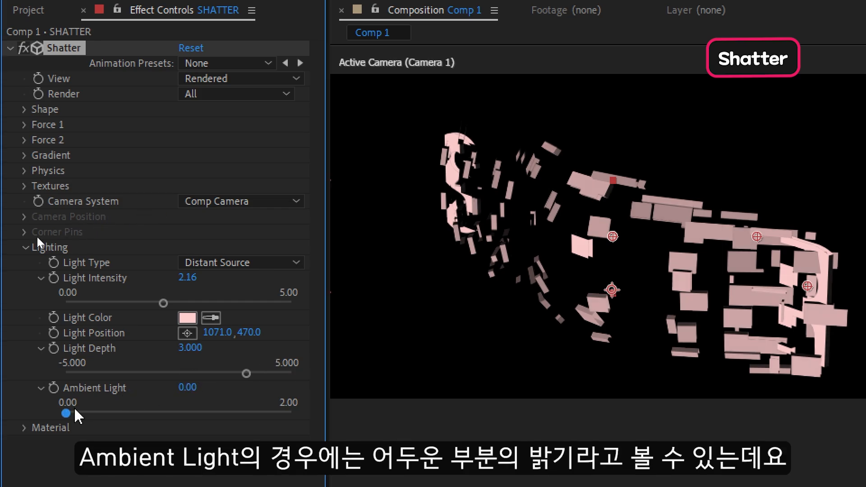
{"action": "left_click_drag", "start_coordinate": [74, 414], "coordinate": [129, 427]}
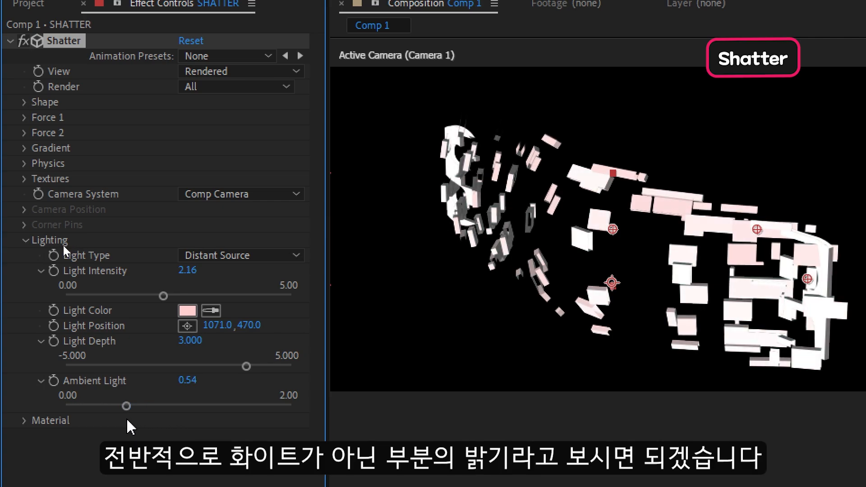
- Set the Light Type to Point Source with Light Intensity 1.12 and Ambient Light 0.12, and shift the Light Position to 871, 470
{"action": "left_click", "coordinate": [234, 255]}
{"action": "left_click", "coordinate": [231, 290]}
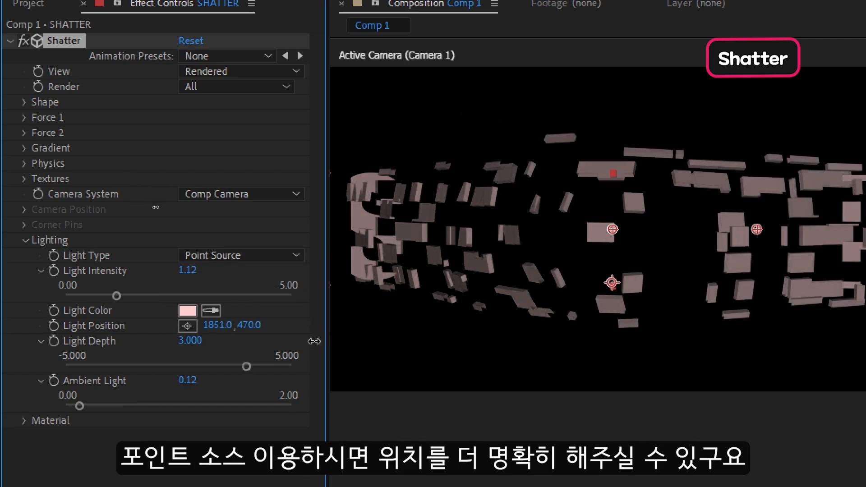
{"action": "mouse_move", "coordinate": [314, 341]}
{"action": "left_mouse_down"}
{"action": "mouse_move", "coordinate": [313, 348]}
{"action": "mouse_move", "coordinate": [116, 356]}
{"action": "mouse_move", "coordinate": [295, 357]}
{"action": "mouse_move", "coordinate": [147, 357]}
{"action": "mouse_move", "coordinate": [250, 358]}
{"action": "left_mouse_up"}
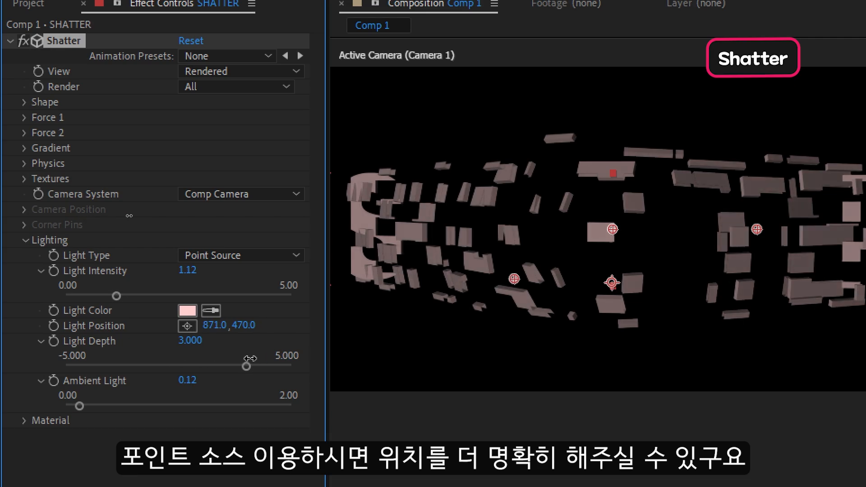
- Set the Light Type to First Comp Light and add a white Point light layer at 100% intensity
{"action": "left_click", "coordinate": [253, 314]}
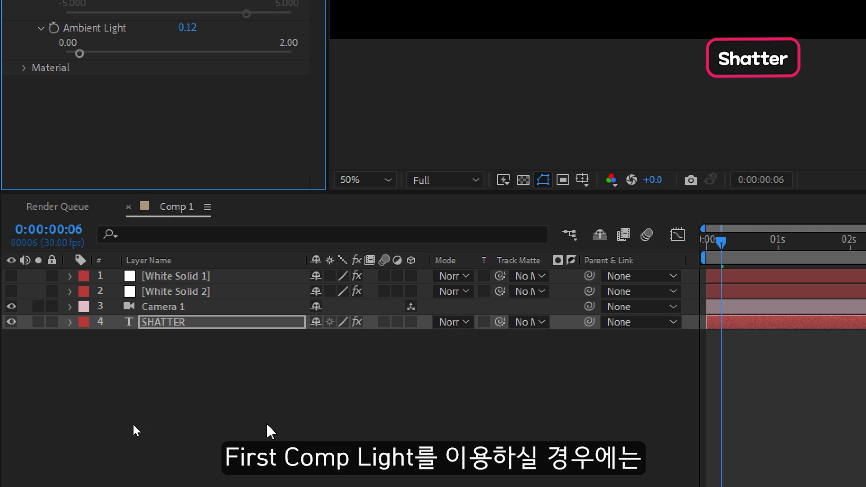
{"action": "right_click", "coordinate": [267, 422]}
{"action": "mouse_move", "coordinate": [348, 201]}
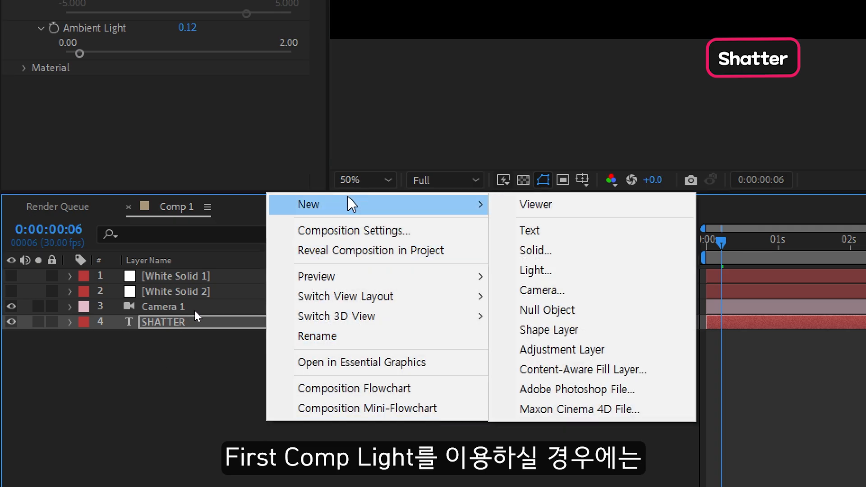
{"action": "left_click", "coordinate": [535, 271]}
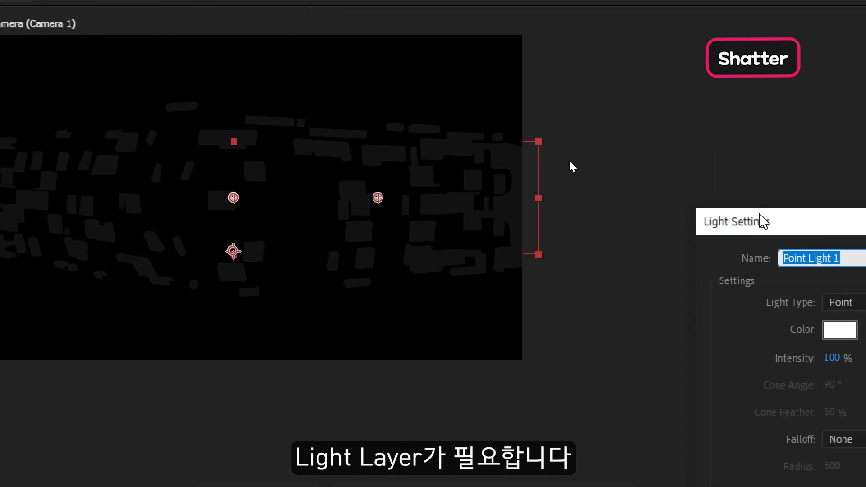
{"action": "left_click_drag", "start_coordinate": [762, 221], "coordinate": [158, 174]}
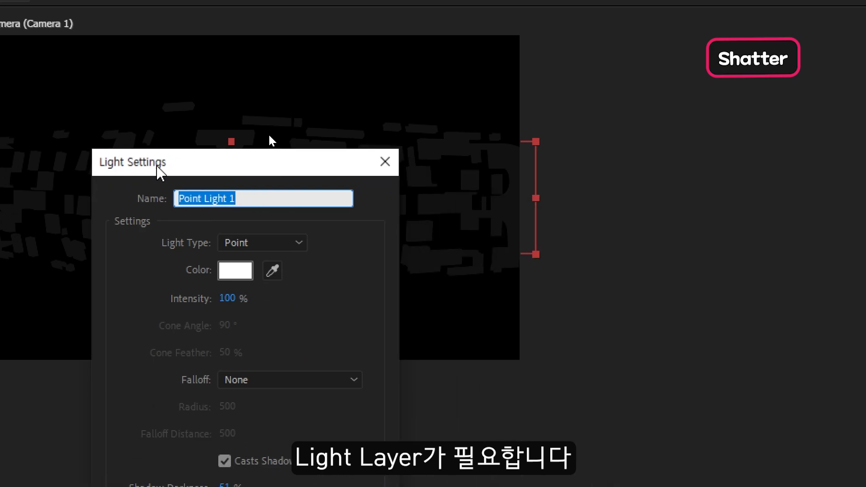
{"action": "left_click", "coordinate": [252, 422]}
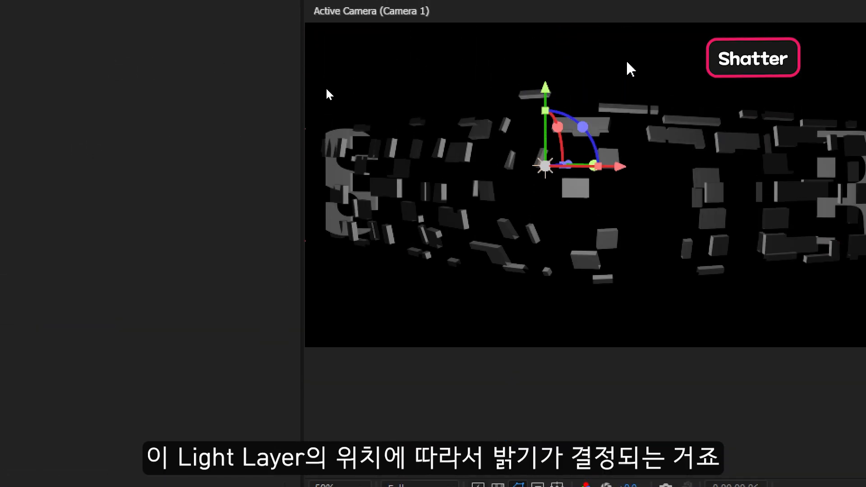
- Move Point Light 1 along X to the text's left end and place Spot Light 1 toward the right end
{"action": "left_click_drag", "start_coordinate": [615, 169], "coordinate": [501, 192]}
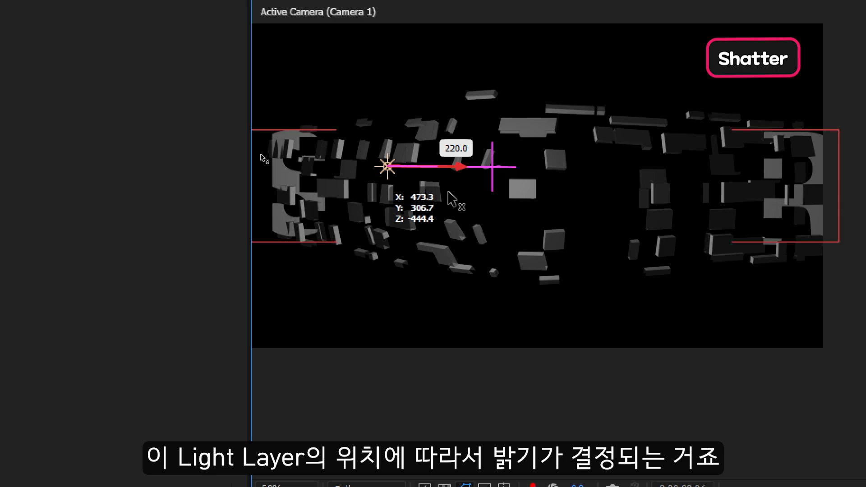
{"action": "left_click_drag", "start_coordinate": [450, 194], "coordinate": [345, 205]}
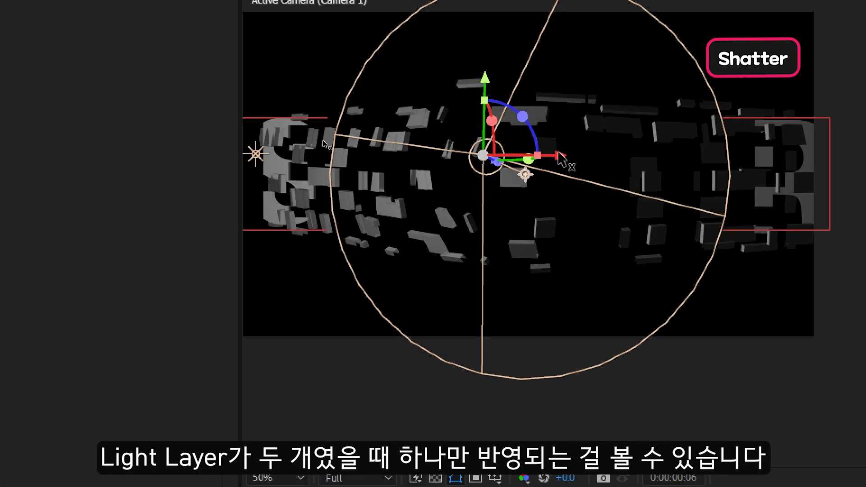
{"action": "left_click_drag", "start_coordinate": [559, 159], "coordinate": [758, 199]}
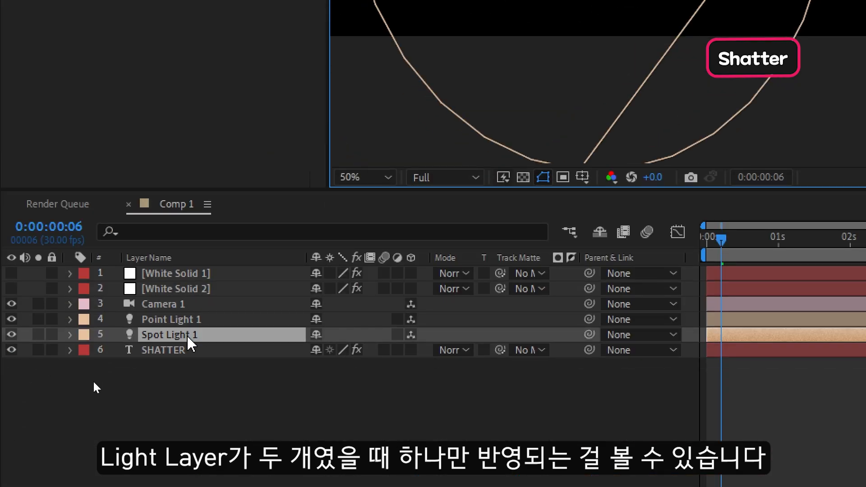
- Reorder the layers so Spot Light 1 sits above Point Light 1, and move the spot light beyond the text's right end
{"action": "left_click_drag", "start_coordinate": [192, 335], "coordinate": [199, 318]}
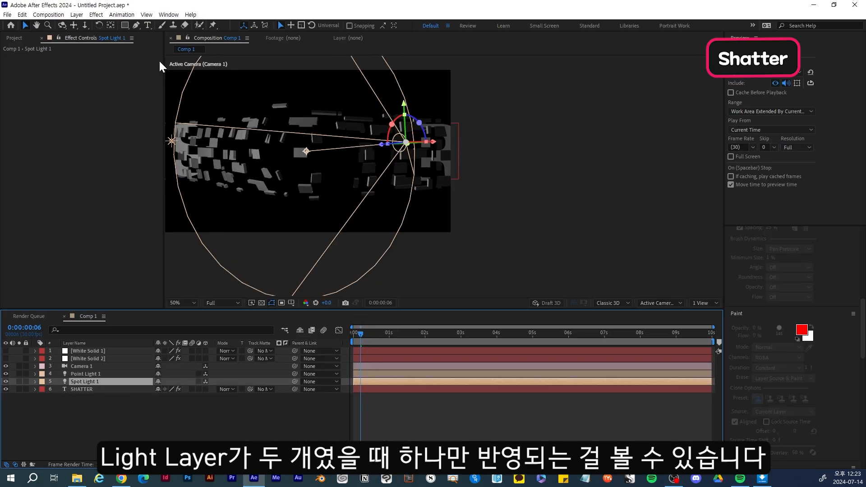
{"action": "left_click_drag", "start_coordinate": [105, 374], "coordinate": [105, 385]}
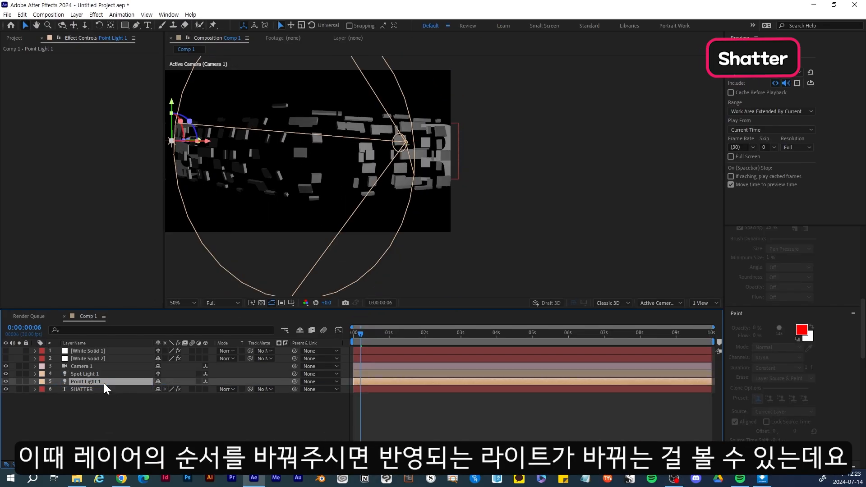
{"action": "left_click", "coordinate": [407, 143]}
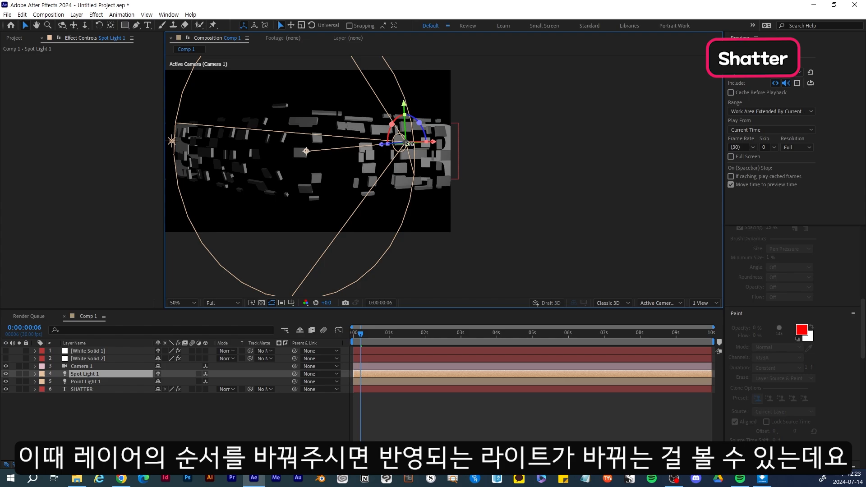
{"action": "left_click_drag", "start_coordinate": [381, 147], "coordinate": [490, 137]}
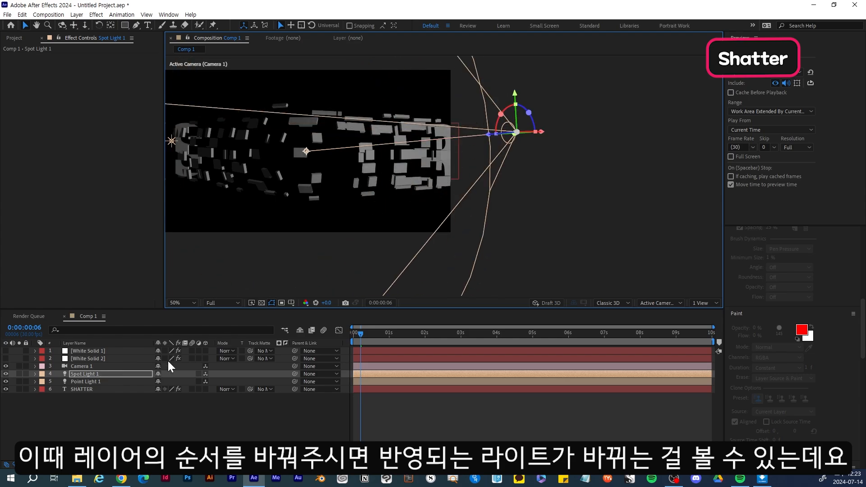
- Expand the SHATTER layer's Shatter Material settings and set Diffuse Reflection to 2.00
{"action": "left_click", "coordinate": [149, 389]}
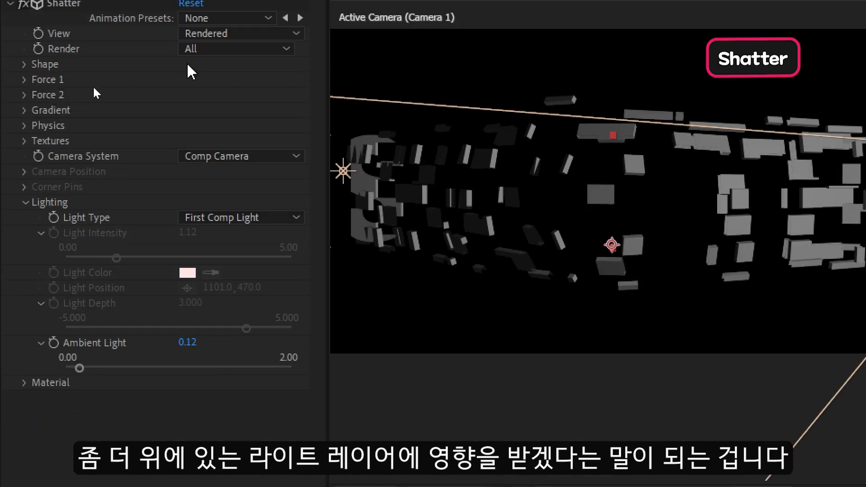
{"action": "left_click", "coordinate": [24, 202]}
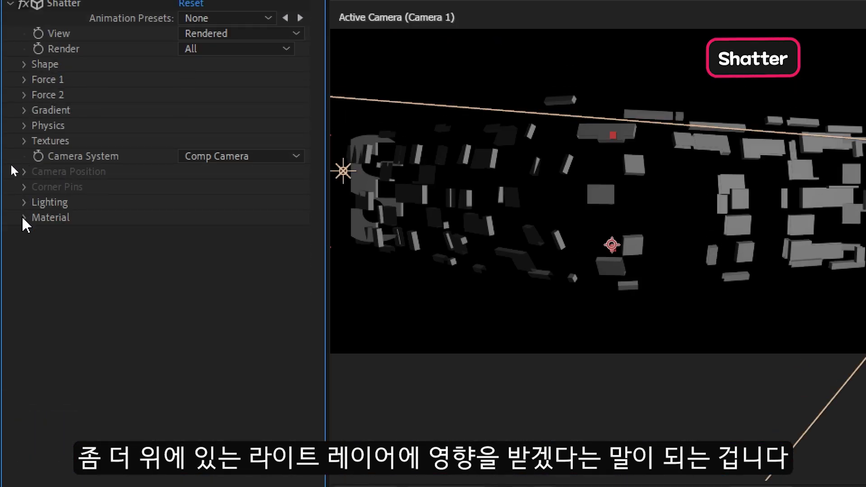
{"action": "left_click", "coordinate": [25, 217]}
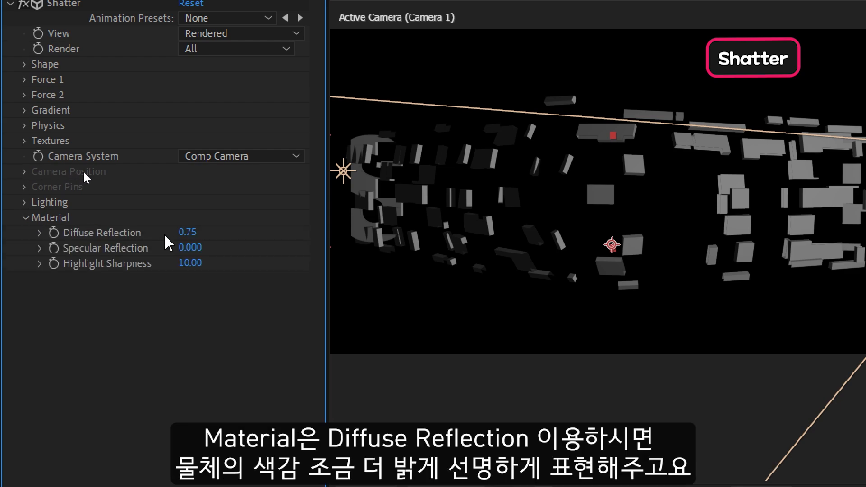
{"action": "left_click_drag", "start_coordinate": [187, 232], "coordinate": [279, 221]}
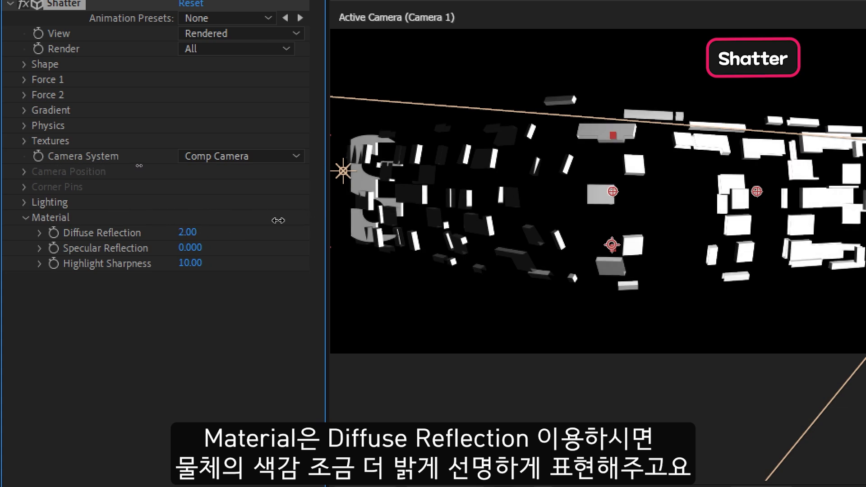
- Try Specular Reflection at 0.400 and lower it back to 0.000
{"action": "left_click_drag", "start_coordinate": [190, 247], "coordinate": [138, 254]}
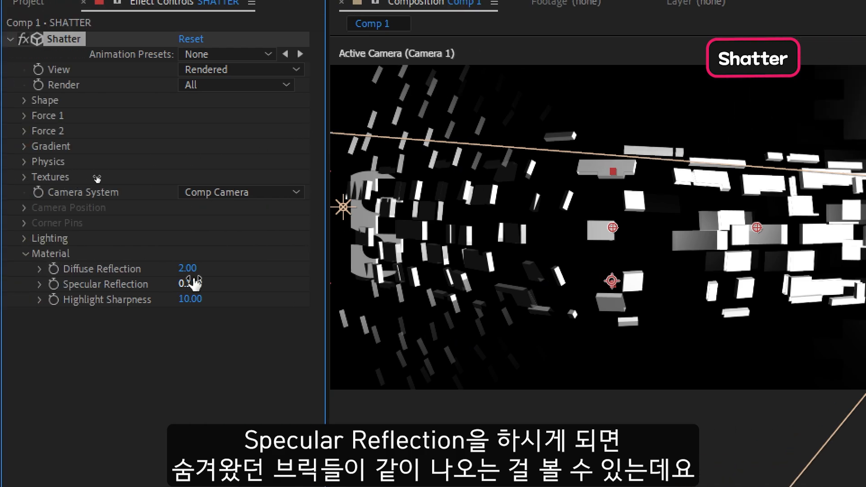
{"action": "left_click_drag", "start_coordinate": [186, 289], "coordinate": [122, 294]}
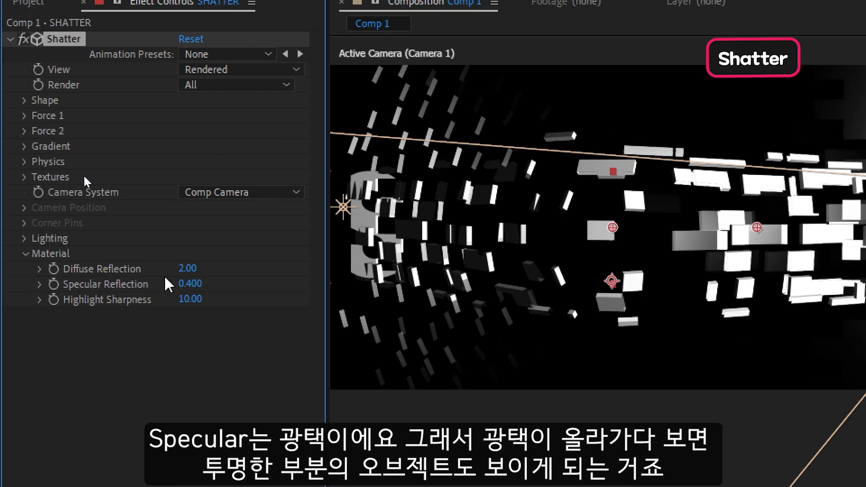
{"action": "left_click_drag", "start_coordinate": [193, 284], "coordinate": [162, 285]}
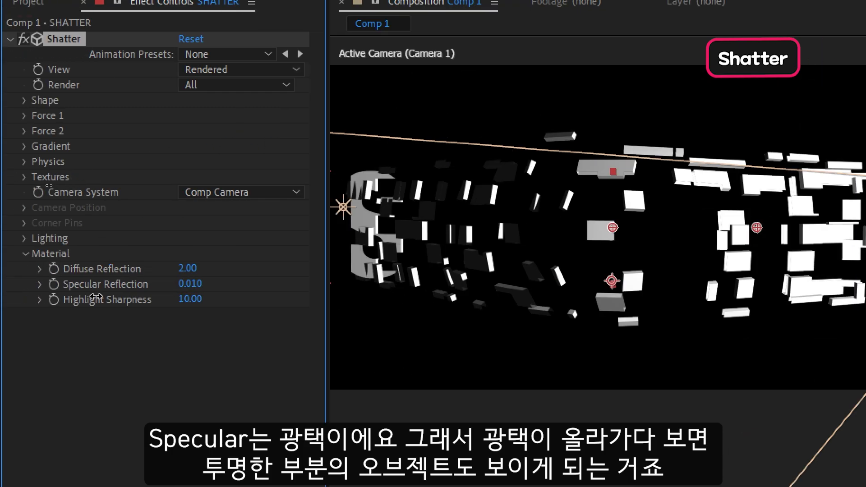
{"action": "left_click_drag", "start_coordinate": [96, 297], "coordinate": [33, 297]}
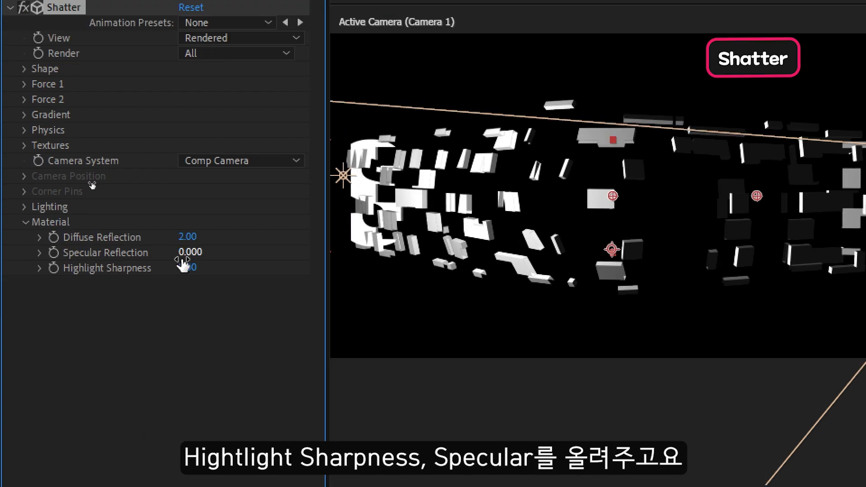
- Try Specular Reflection at 1.370, and set it to 0.110 with Highlight Sharpness at 10.20 in the Shatter Material settings
{"action": "left_click_drag", "start_coordinate": [190, 284], "coordinate": [318, 285]}
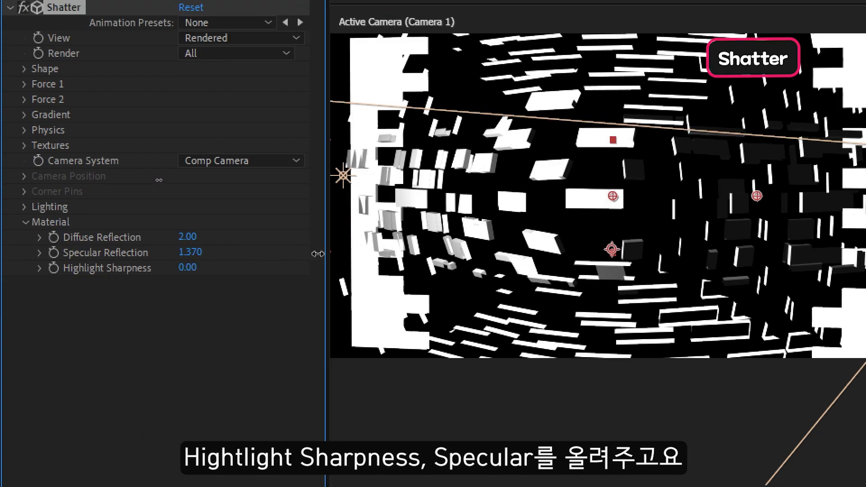
{"action": "left_click_drag", "start_coordinate": [318, 254], "coordinate": [243, 253]}
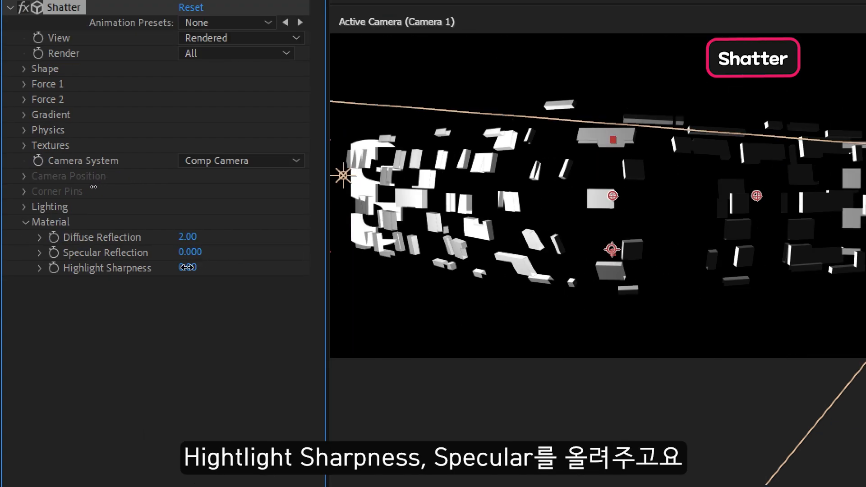
{"action": "left_click_drag", "start_coordinate": [194, 268], "coordinate": [266, 268]}
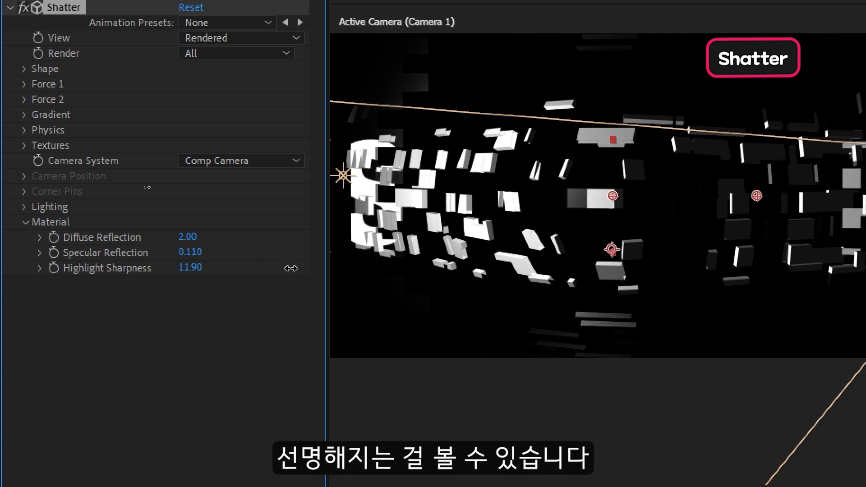
{"action": "left_click_drag", "start_coordinate": [291, 268], "coordinate": [273, 264]}
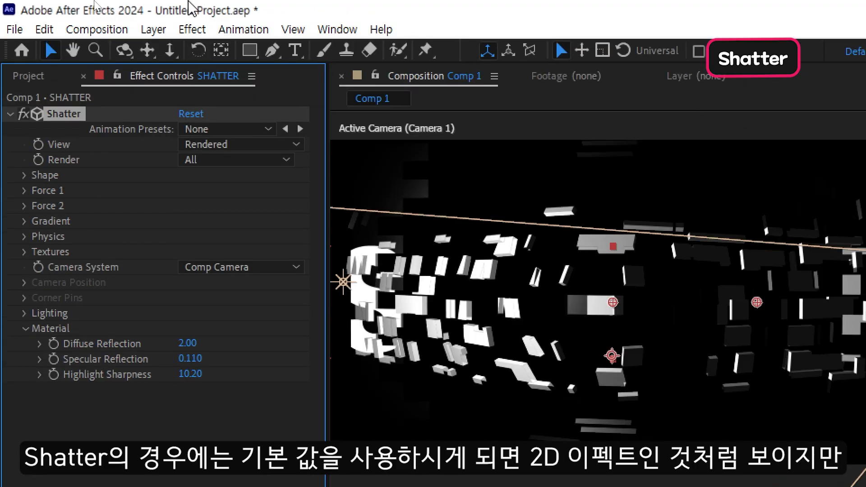
- Reset the Shatter effect to its default settings and review the Camera System options without changing the selection
{"action": "left_click", "coordinate": [193, 116]}
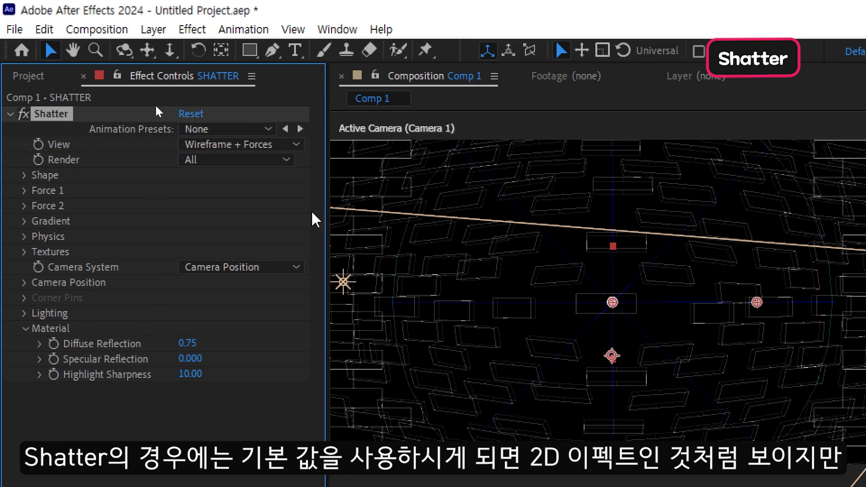
{"action": "left_click", "coordinate": [276, 268]}
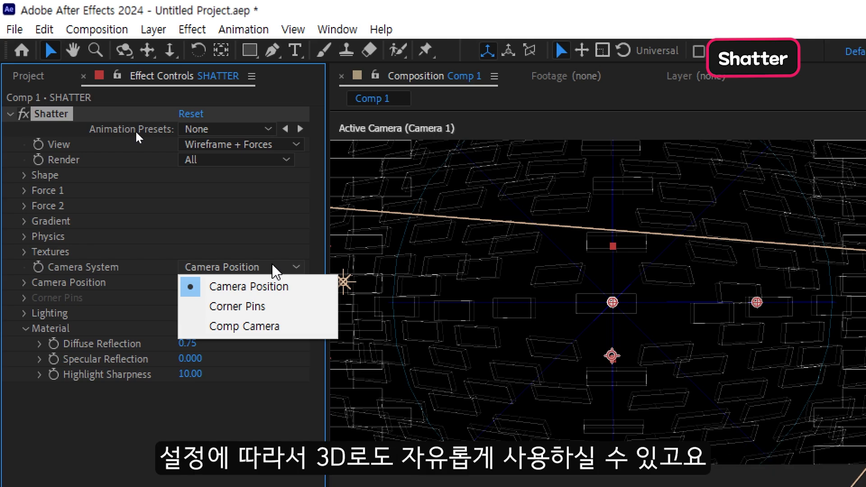
{"action": "left_click", "coordinate": [278, 267]}
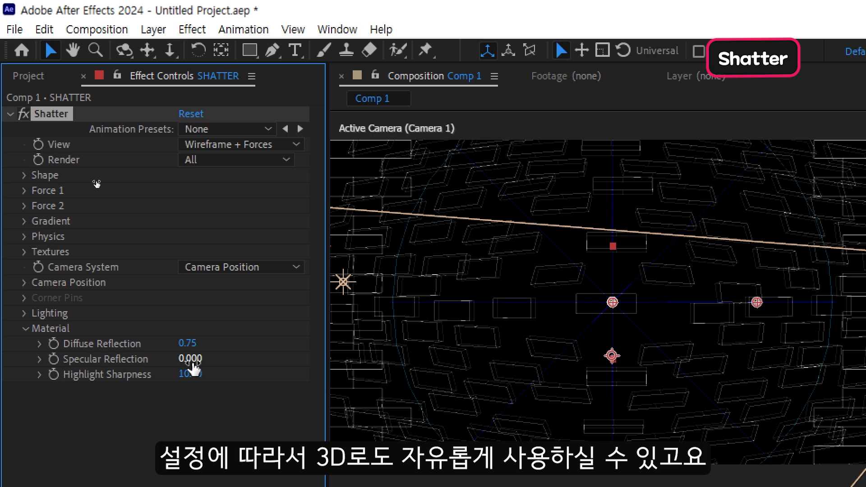